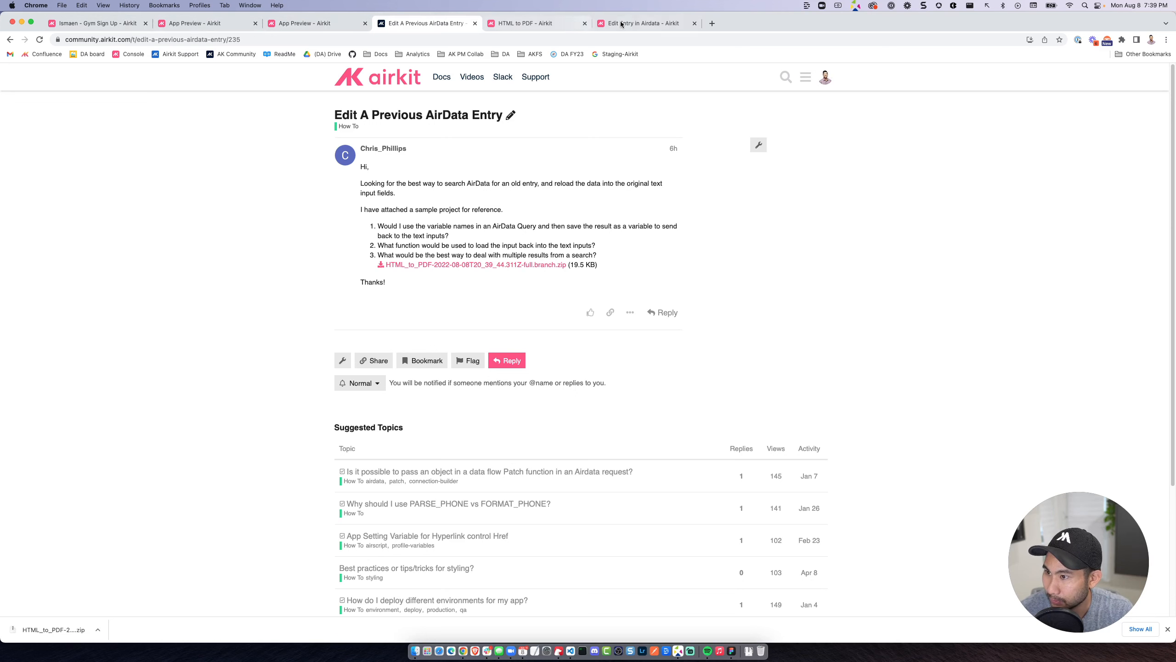
Switch to the Edit Entry in Airdata project, moving its tab ahead of HTML to PDF, and look over the web page's controls.
left_click_drag(666, 23, 559, 22)
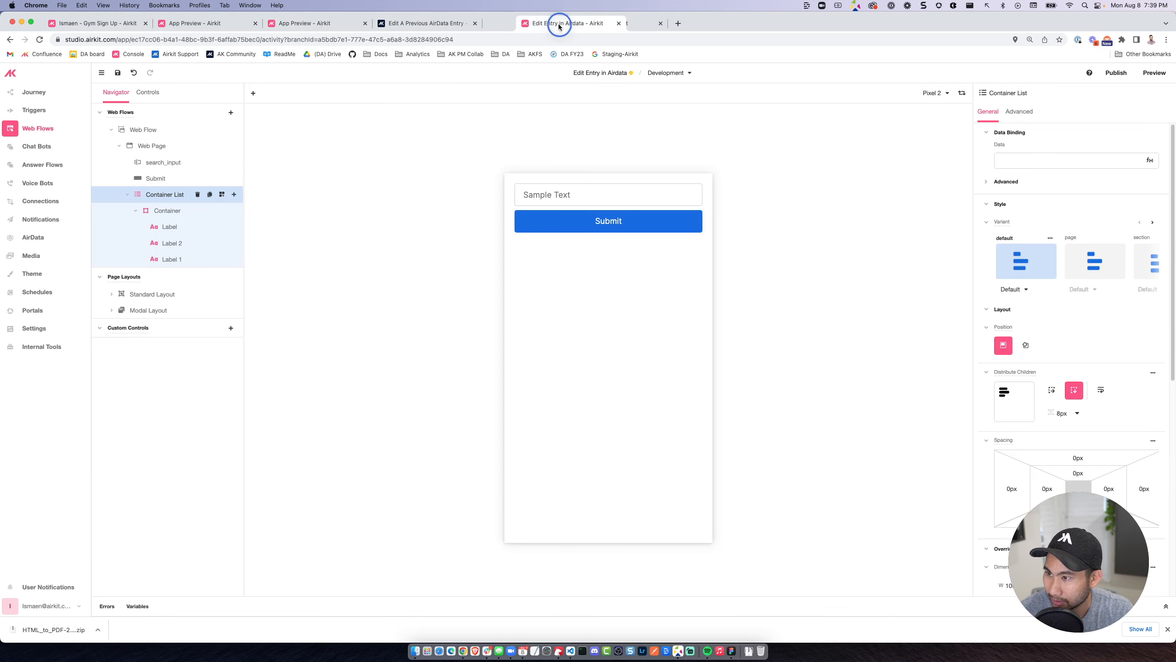
left_click(160, 162)
left_click(156, 178)
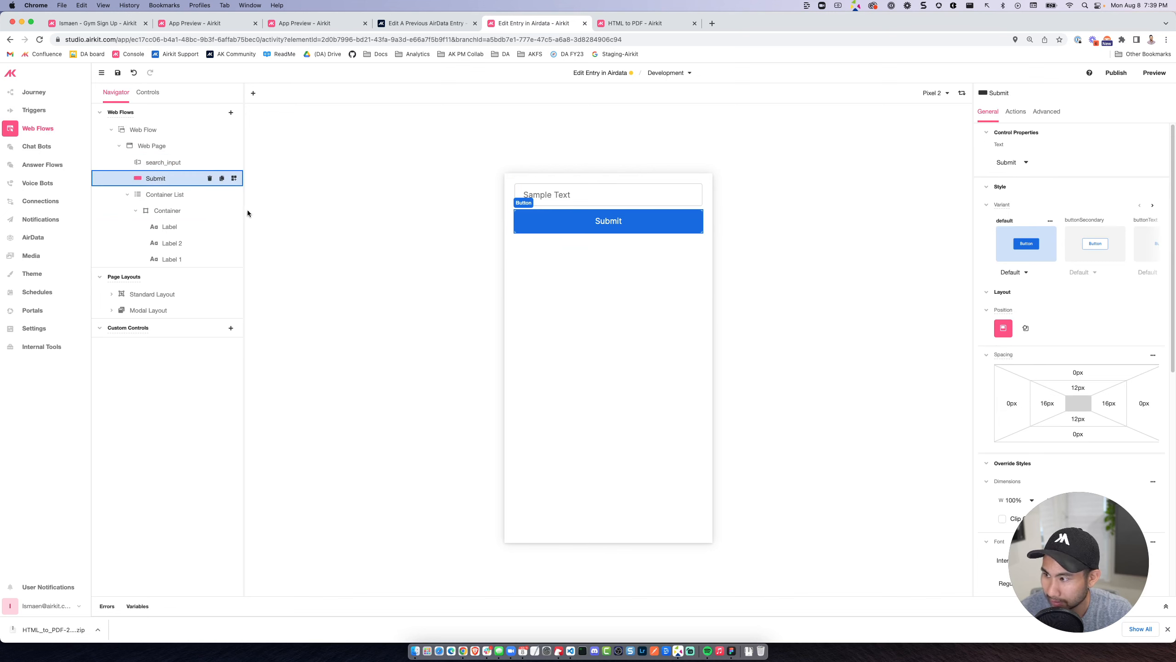
left_click(166, 196)
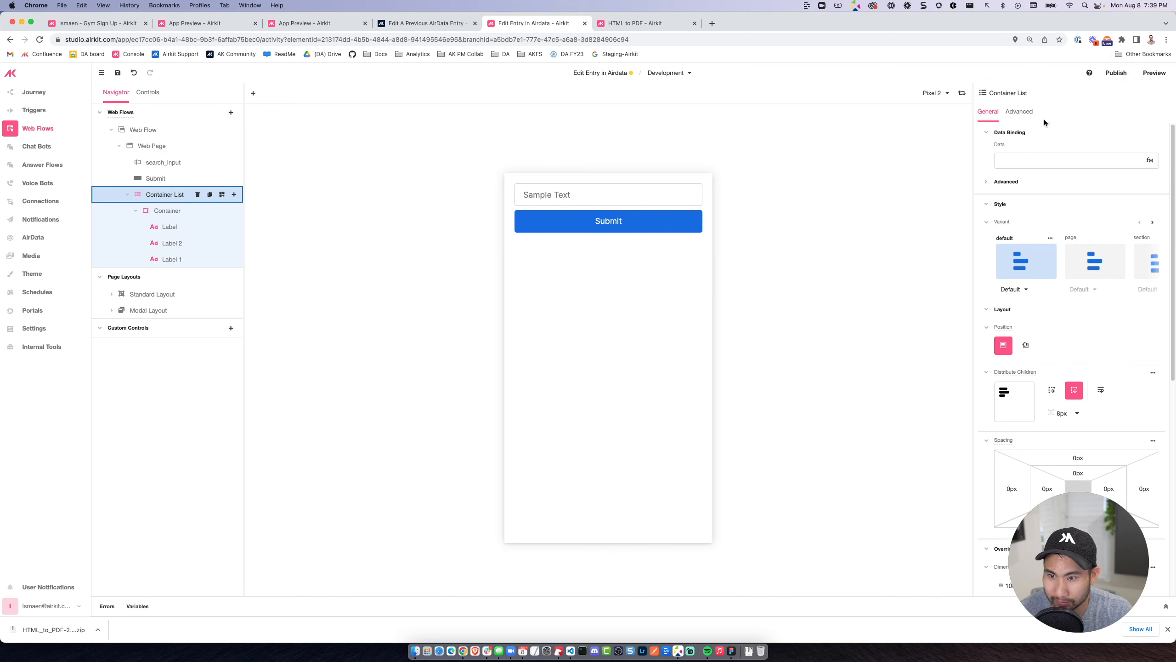
left_click(172, 243)
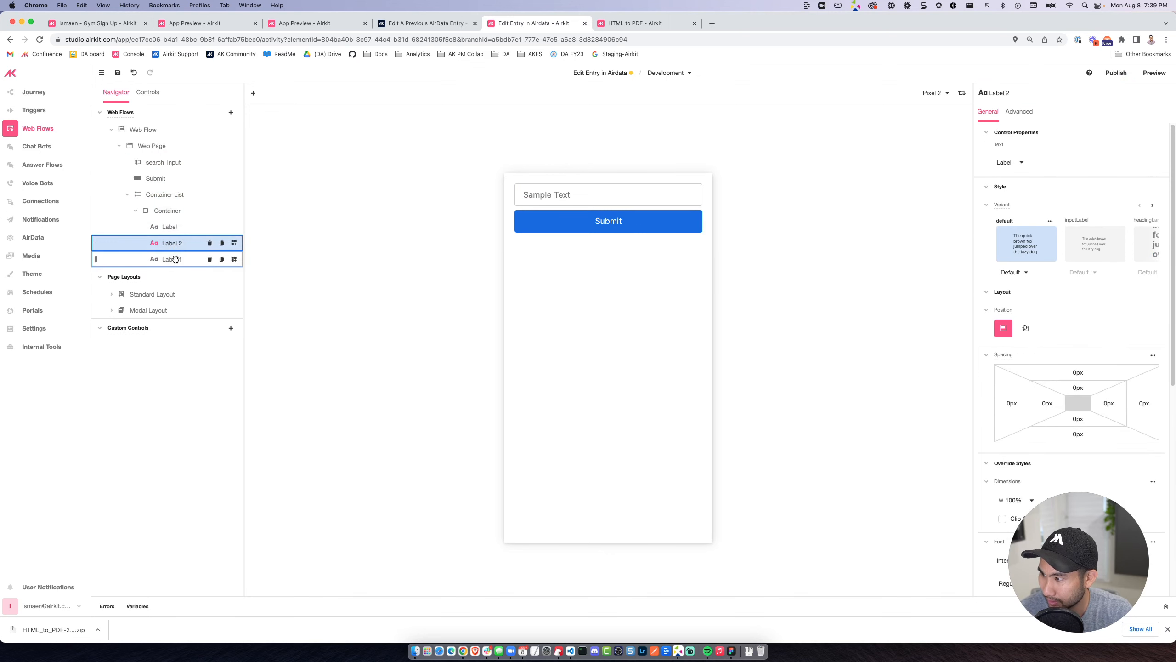
Rename the three labels inside the container list's container to firstname, lastname and id, in the order Label, Label 2, Label 1.
double_click(180, 227)
type("f")
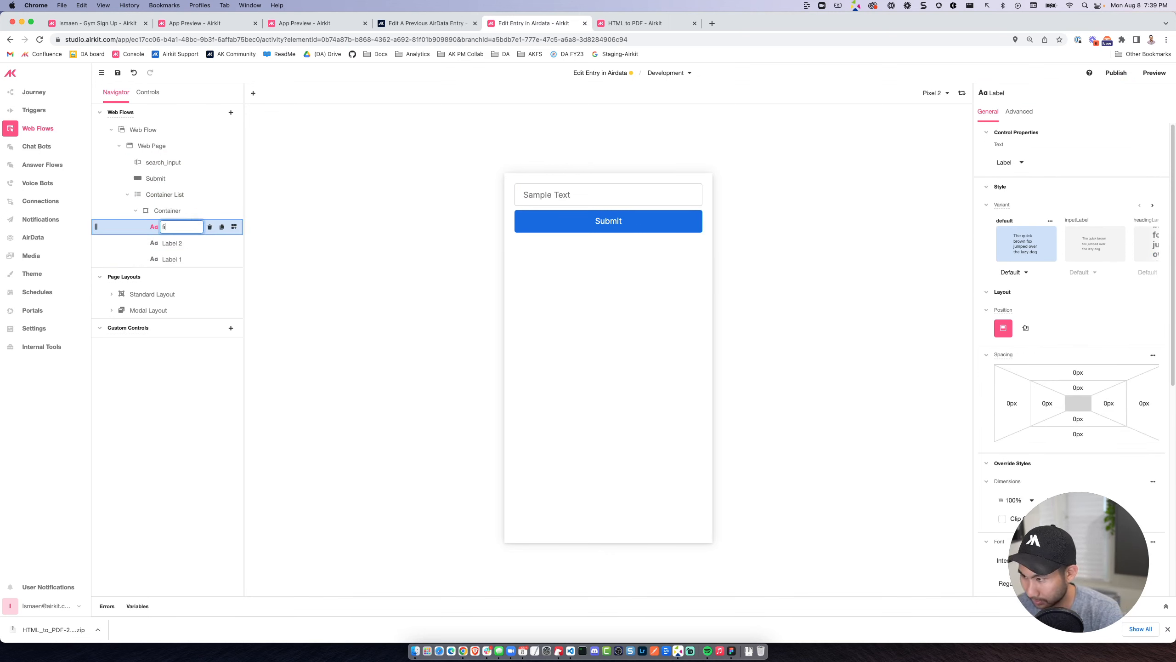
type("irstname")
double_click(176, 242)
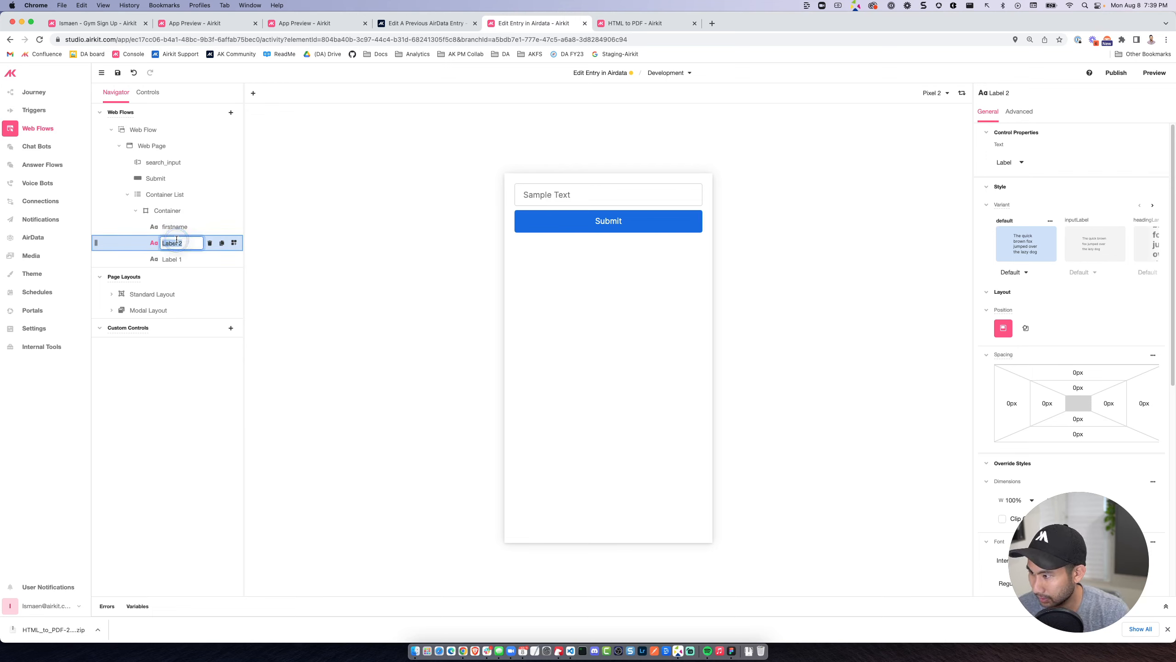
type("lastname")
key("Return")
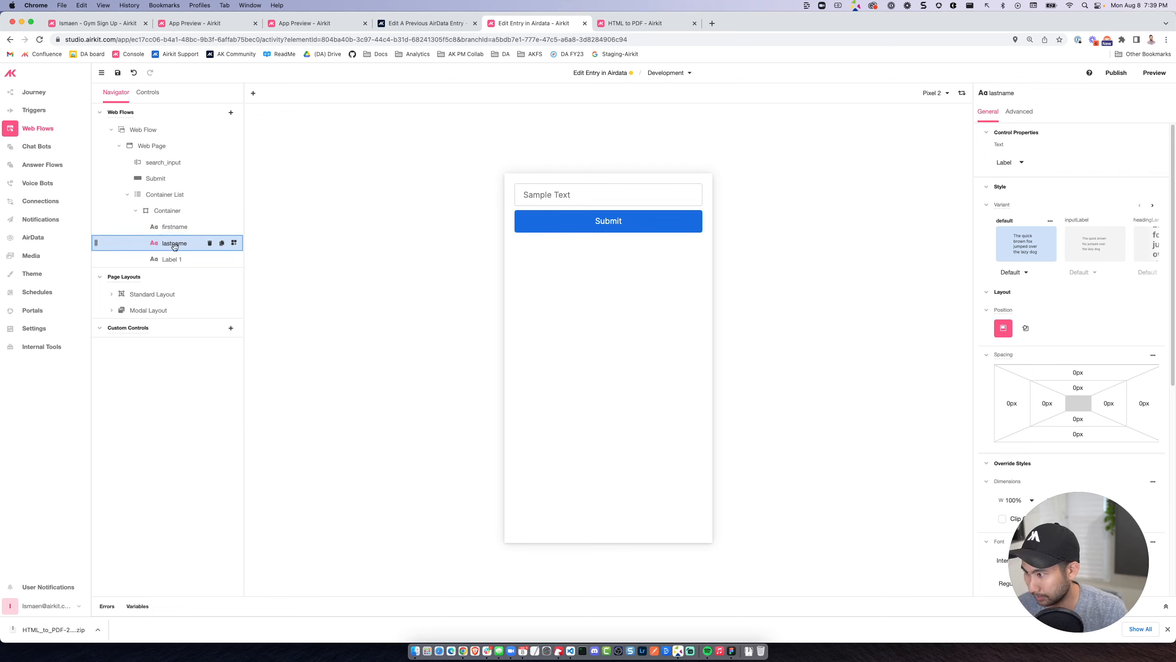
double_click(172, 259)
type("id")
key("Return")
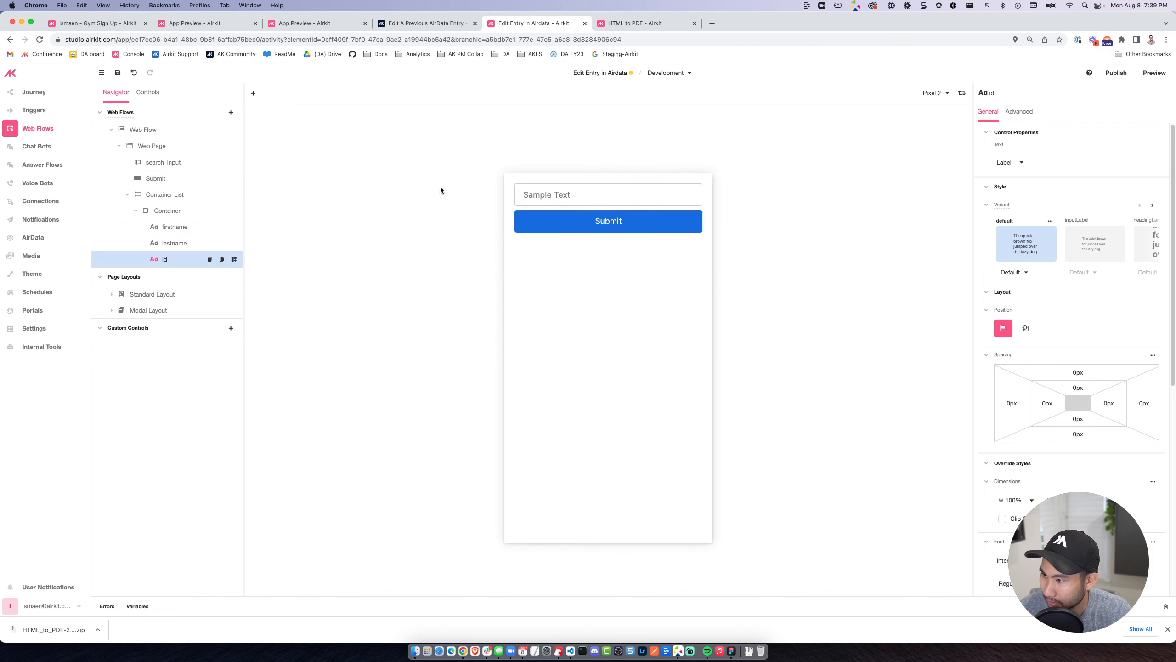
Change the text of the Submit button on the web page to search.
double_click(622, 219)
type("search")
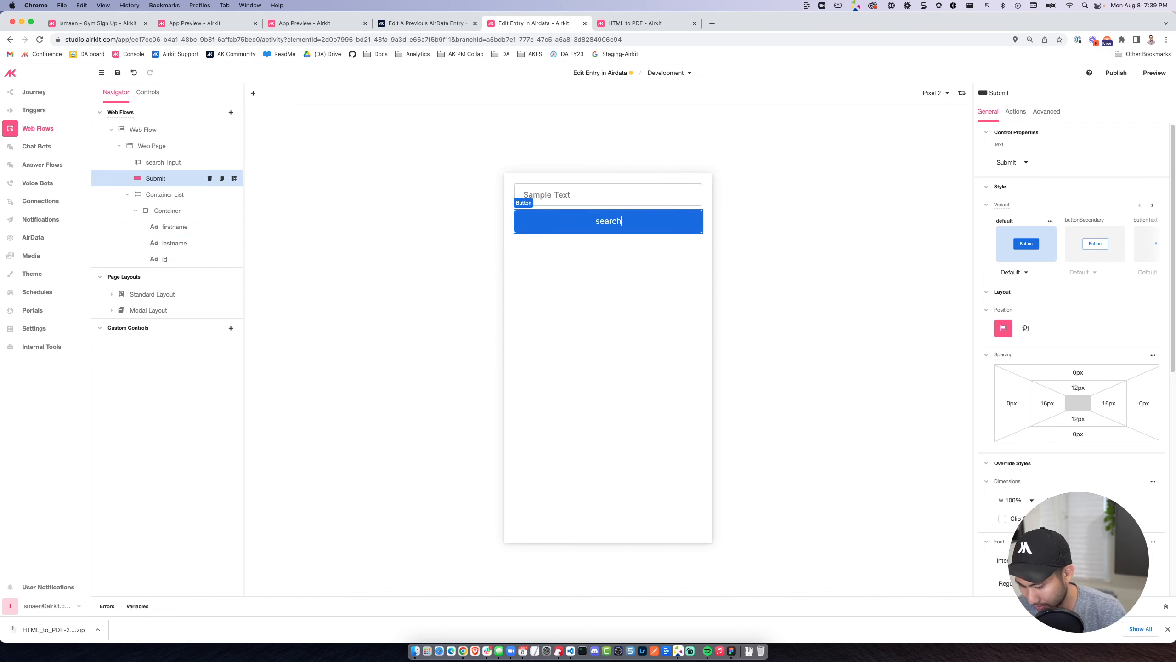
key("Return")
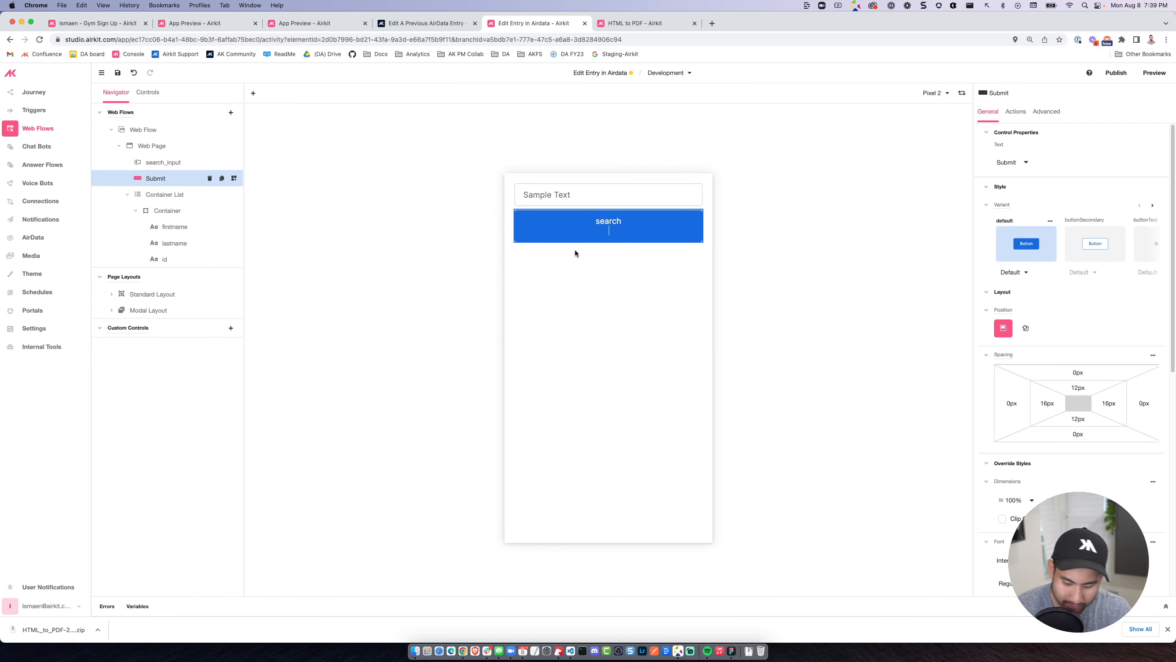
left_click(606, 277)
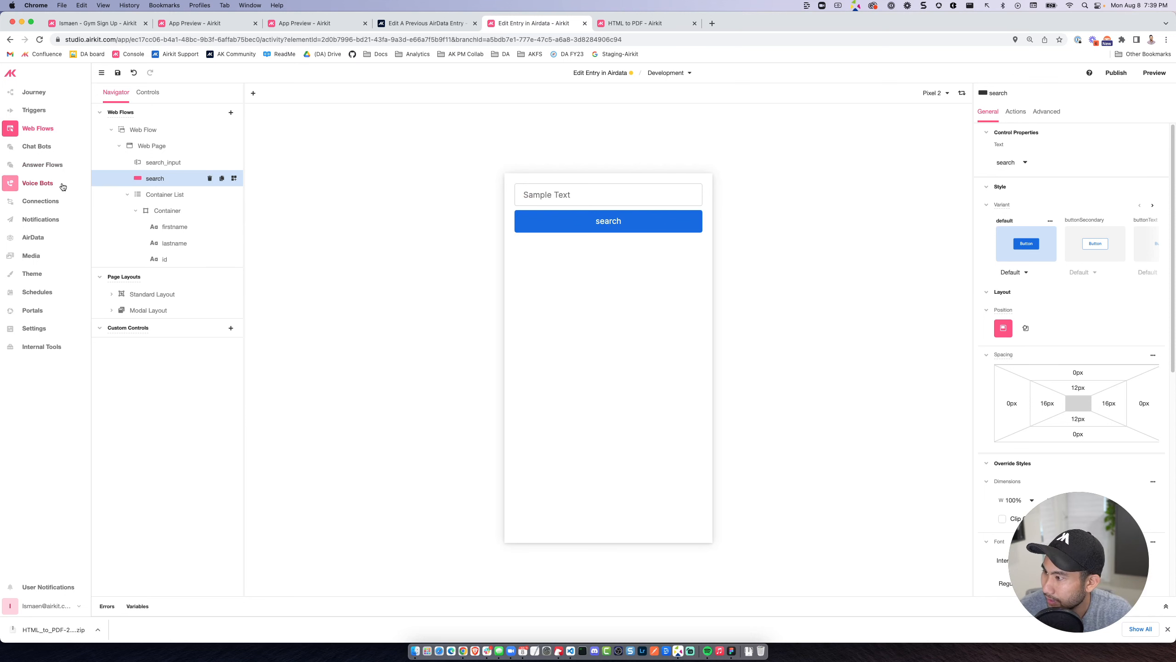
Add a Text property named __id to the persons app object in AirData.
left_click(37, 237)
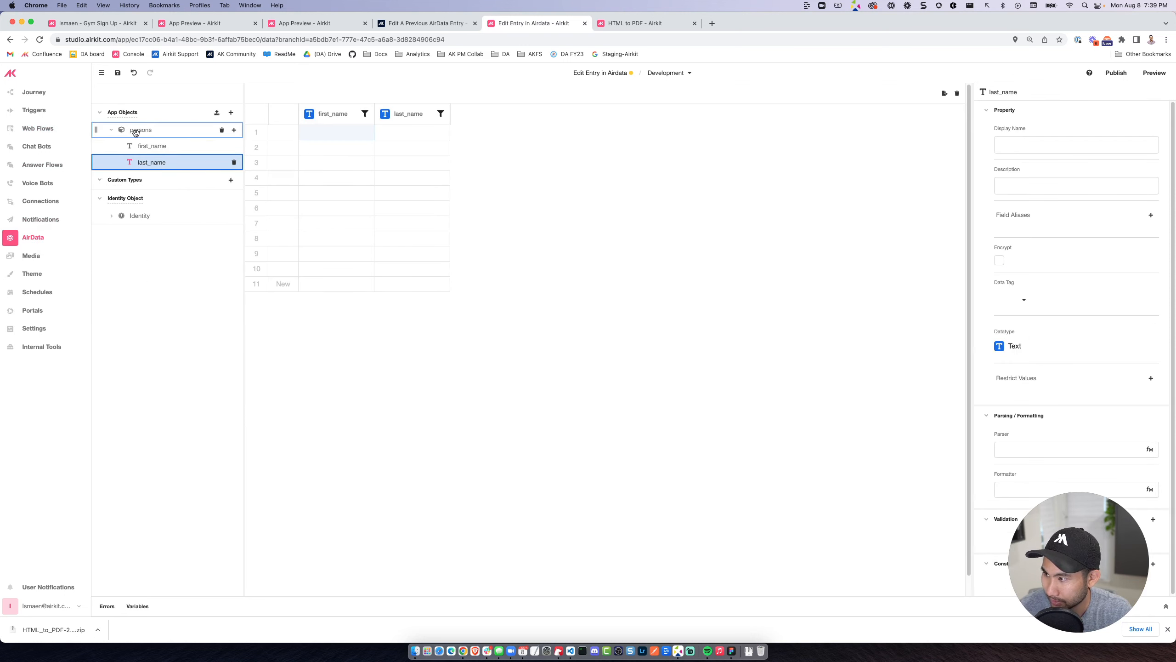
left_click(234, 130)
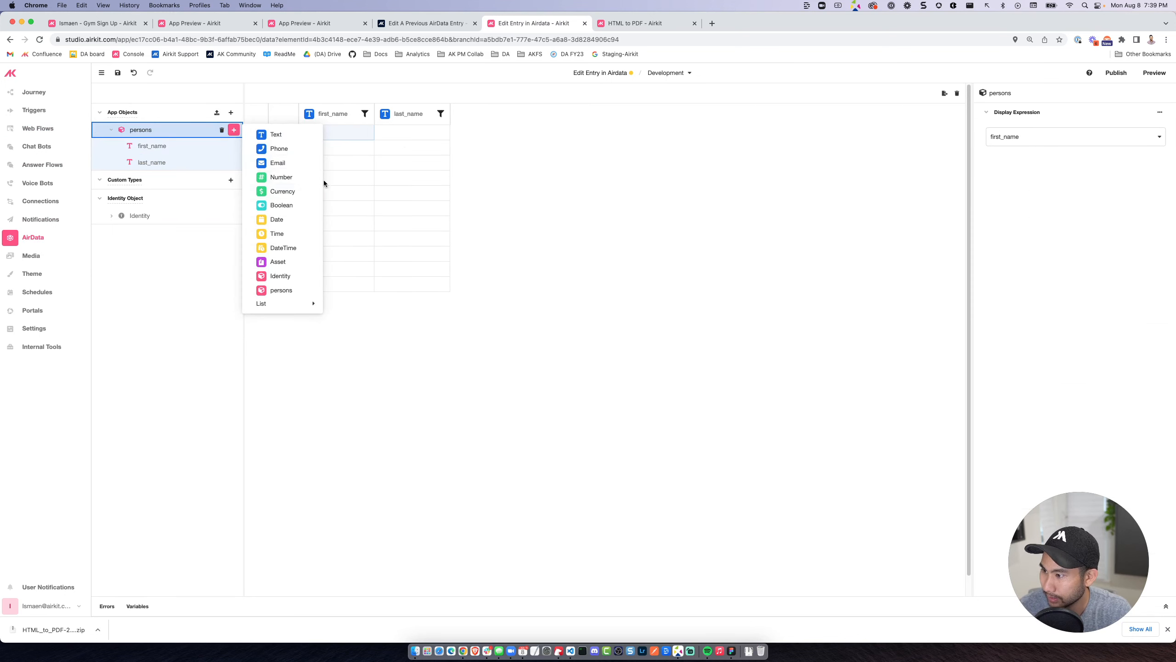
left_click(277, 135)
double_click(186, 178)
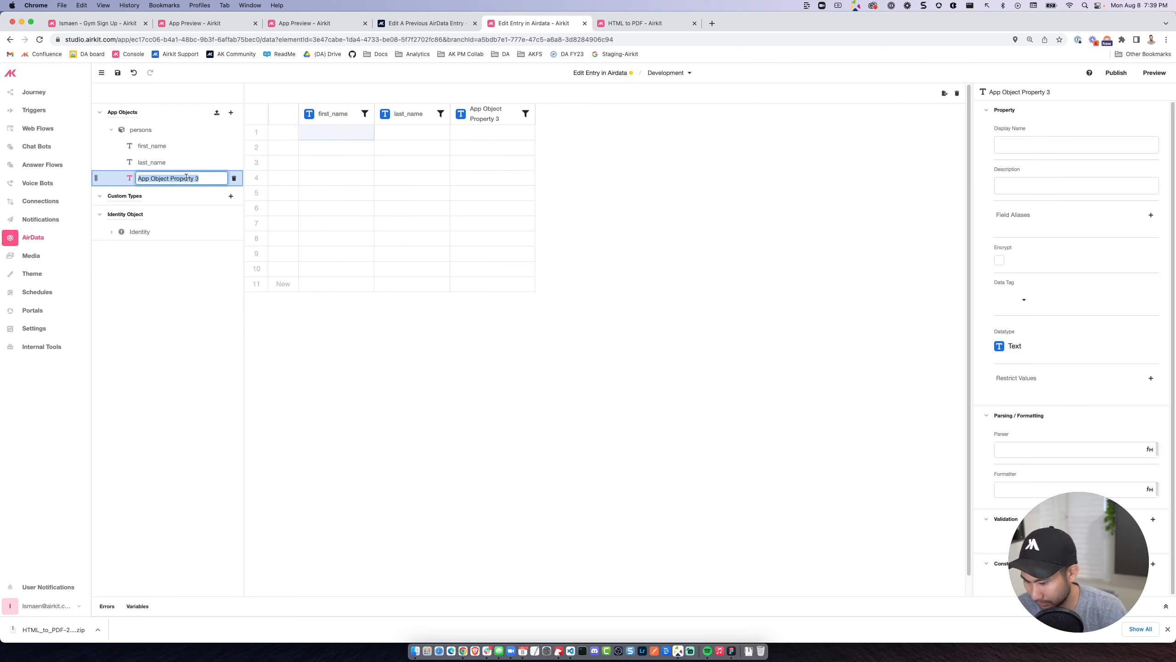
type("__id")
key("Return")
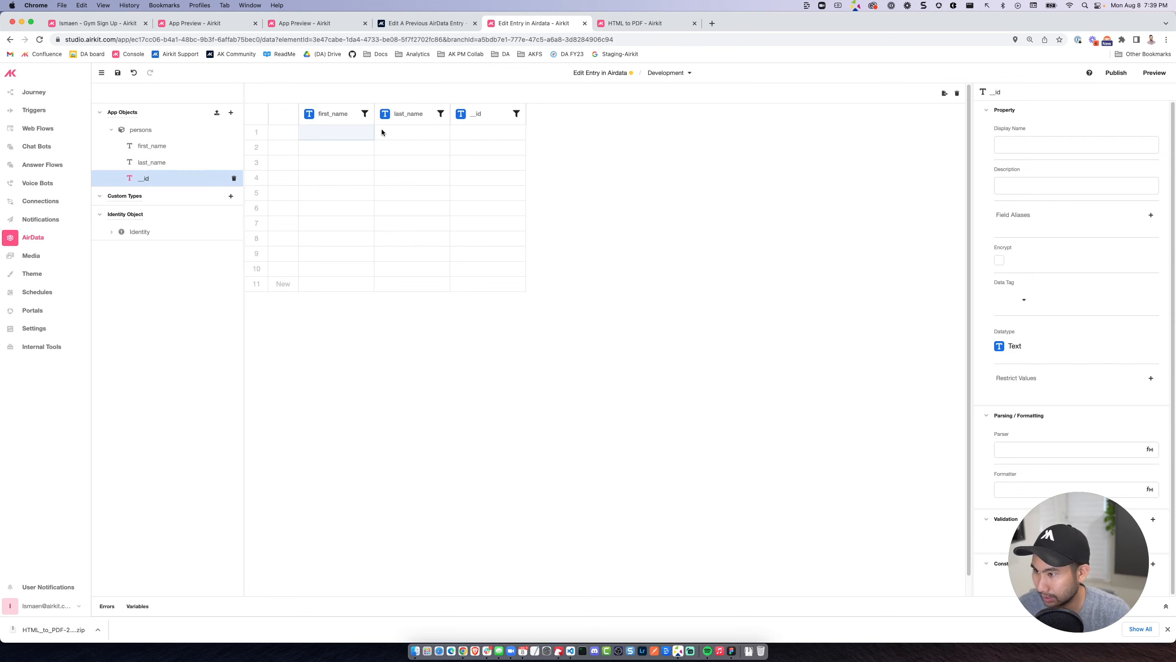
Fill the first persons record with a person's first name and last name.
left_click(344, 130)
left_click(344, 129)
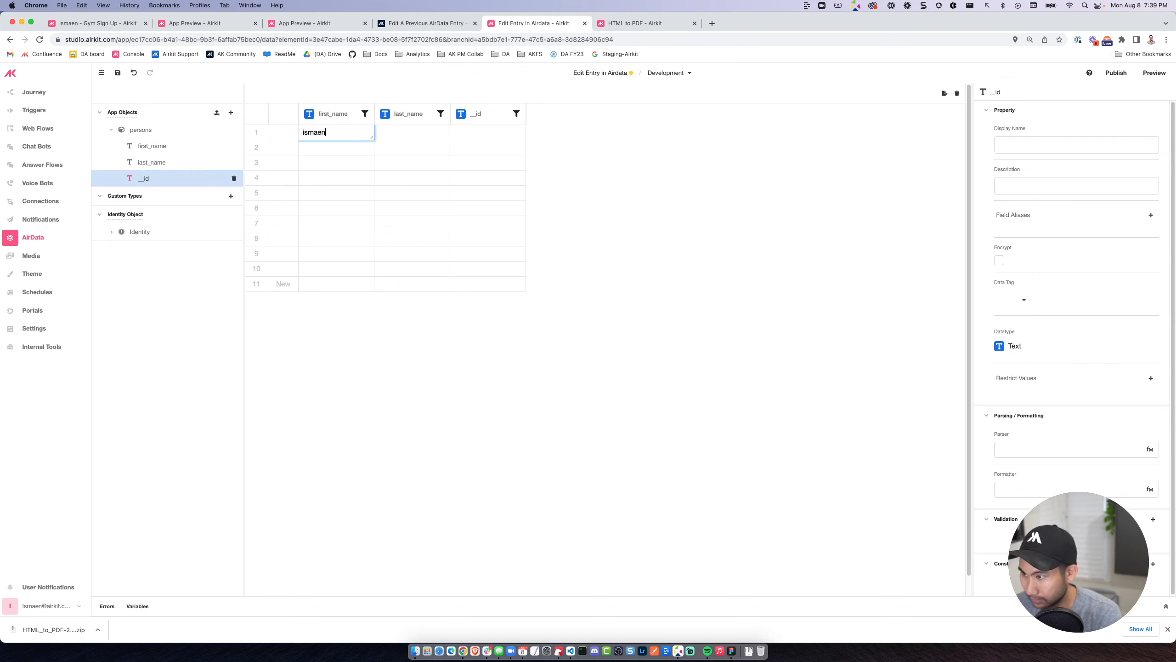
key("Return")
type("Aboubakare")
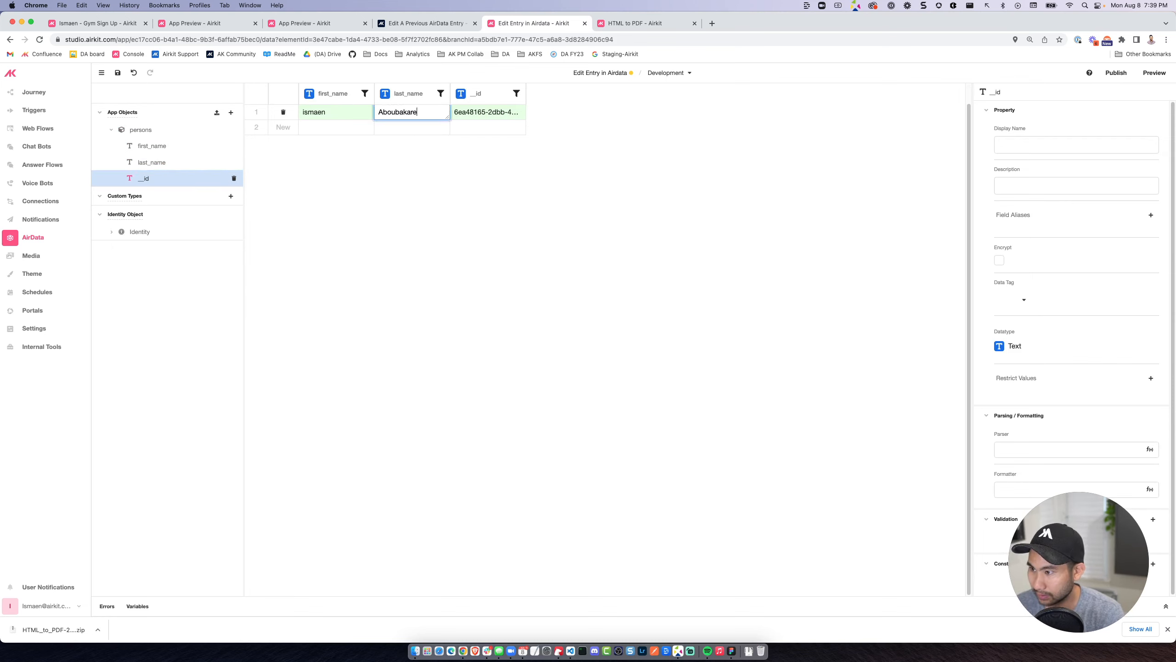
key("Return")
Add two more persons records with first name test and last names 1 and 2, and save the project.
key("Left")
type("test")
key("Tab")
type("1")
key("Return")
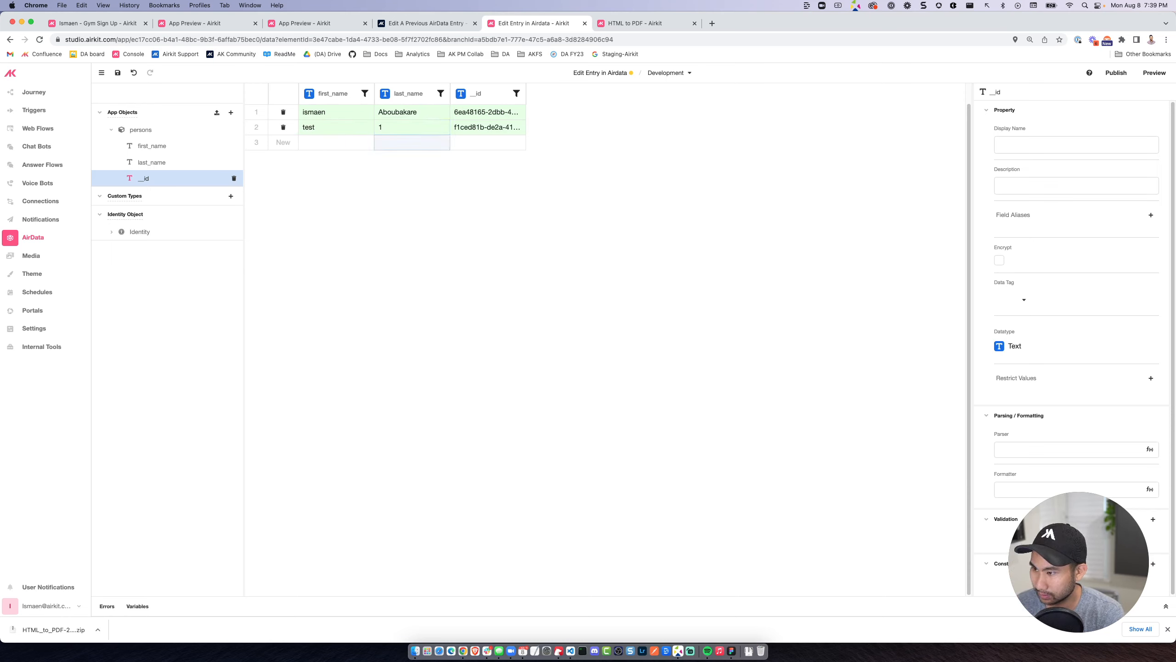
key("Left")
type("test")
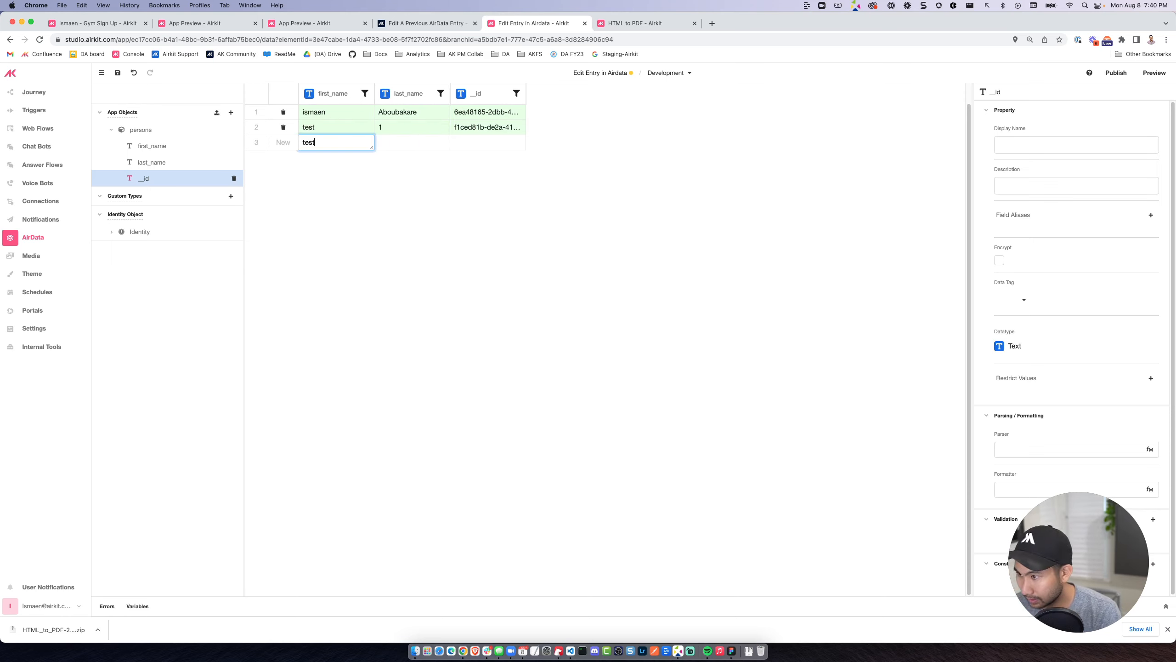
key("Tab")
type("2")
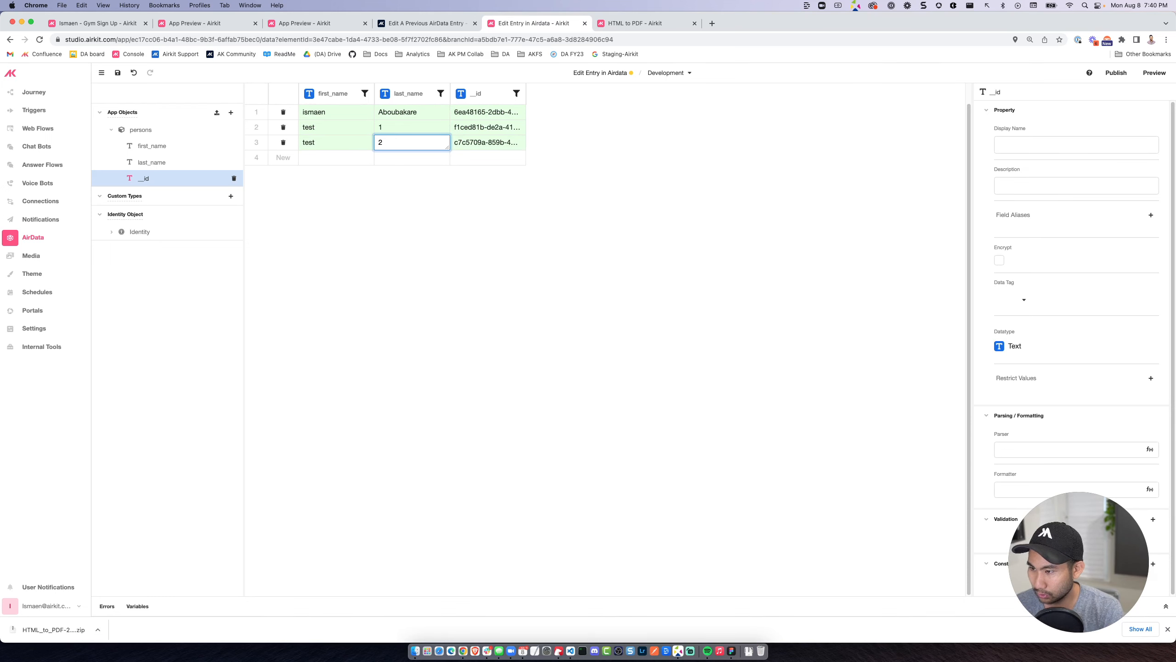
key("Return")
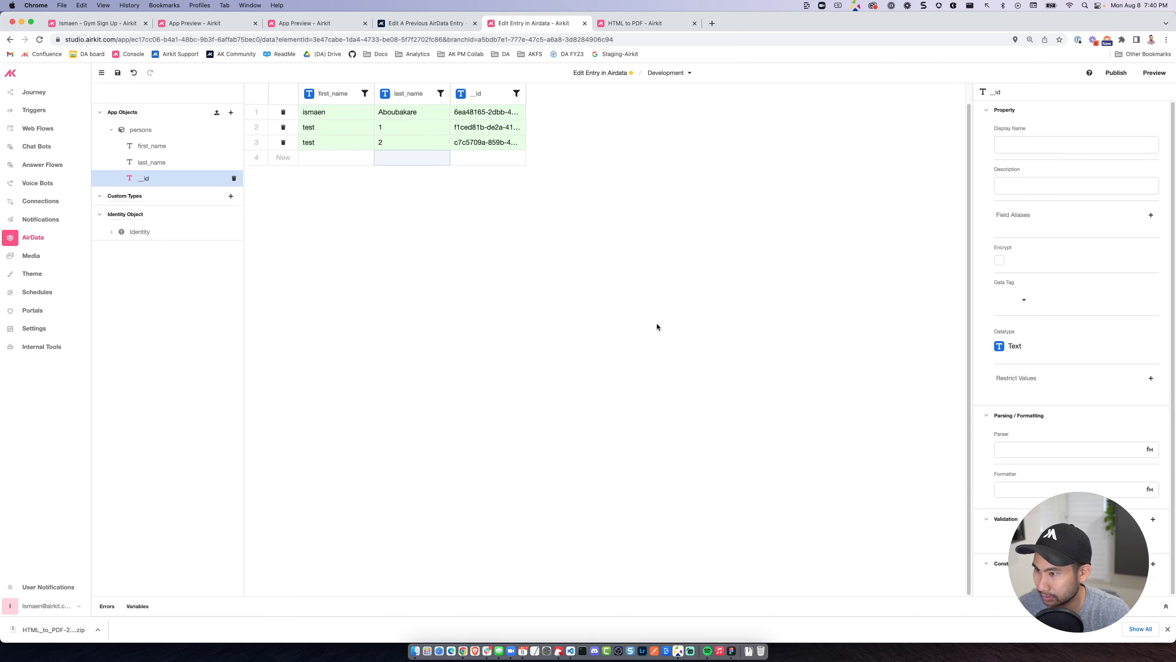
key("super+s")
left_click(778, 411)
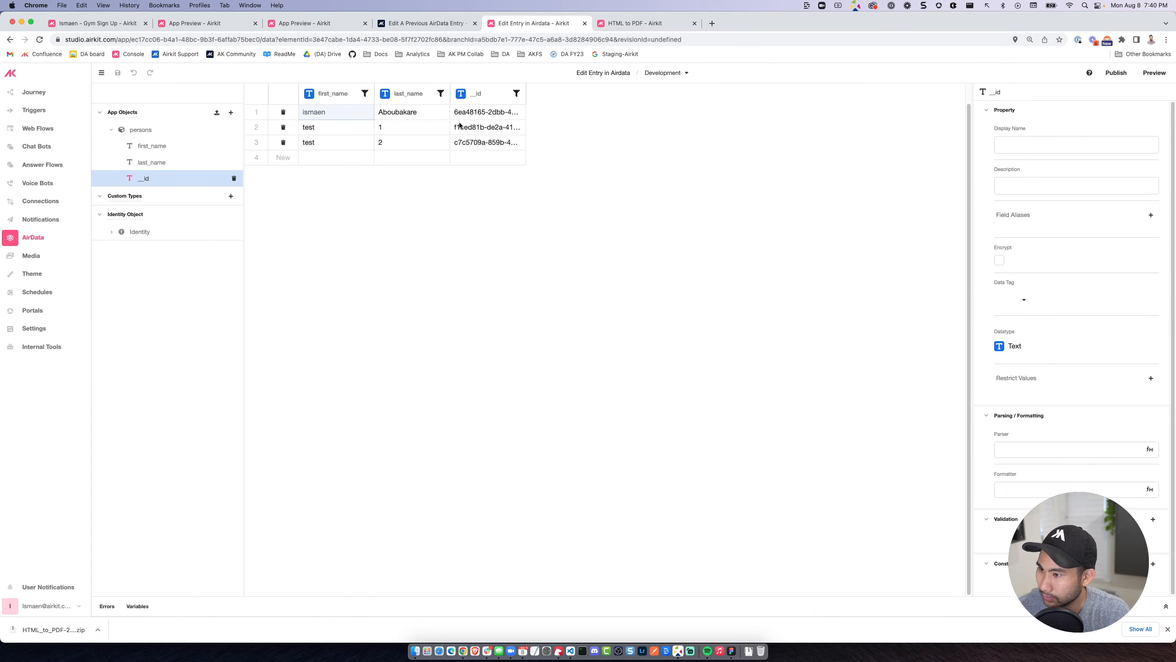
Give the web page's search button a clicked action that runs a new data flow, open that data flow and save the project.
left_click(50, 131)
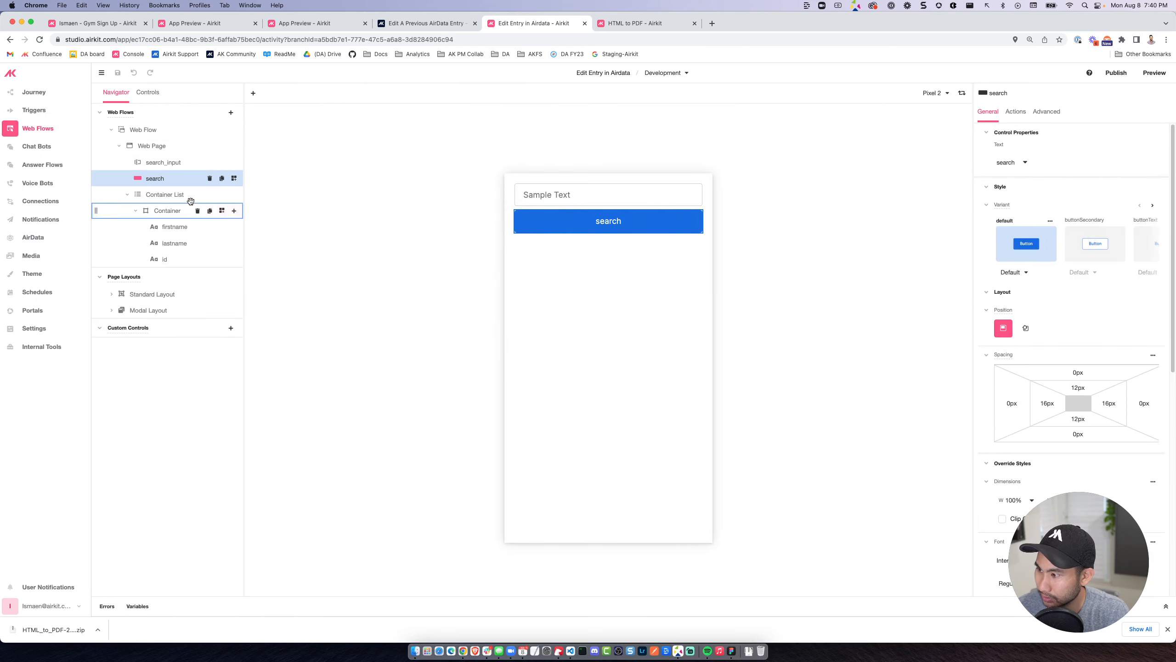
left_click(163, 195)
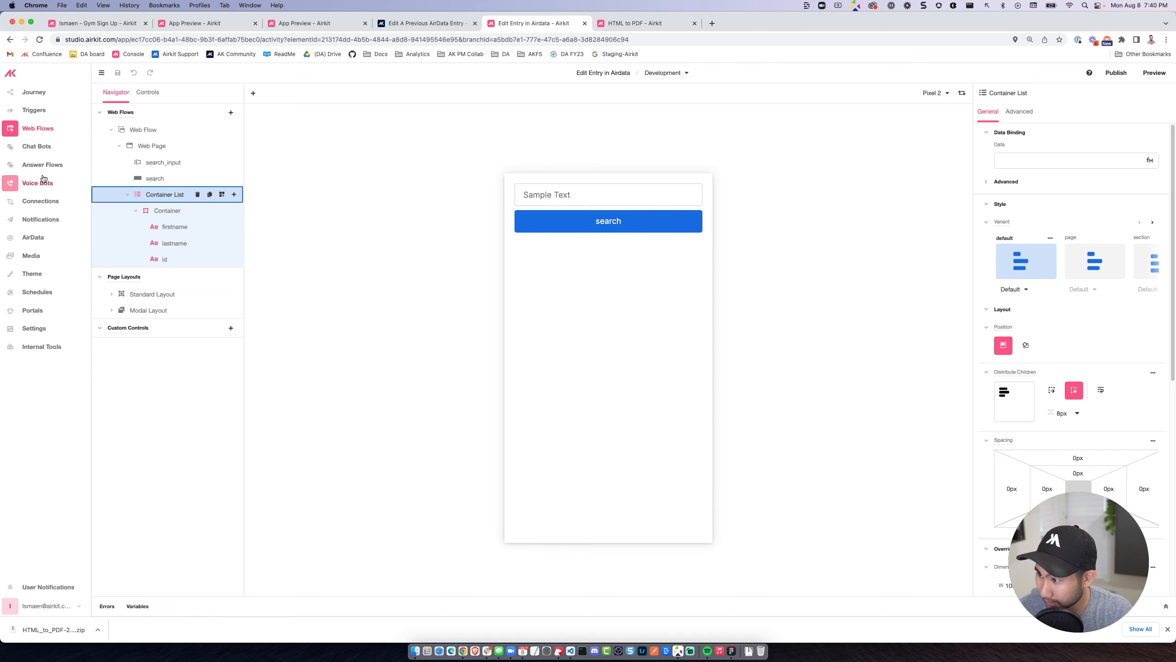
left_click(555, 212)
left_click(1015, 111)
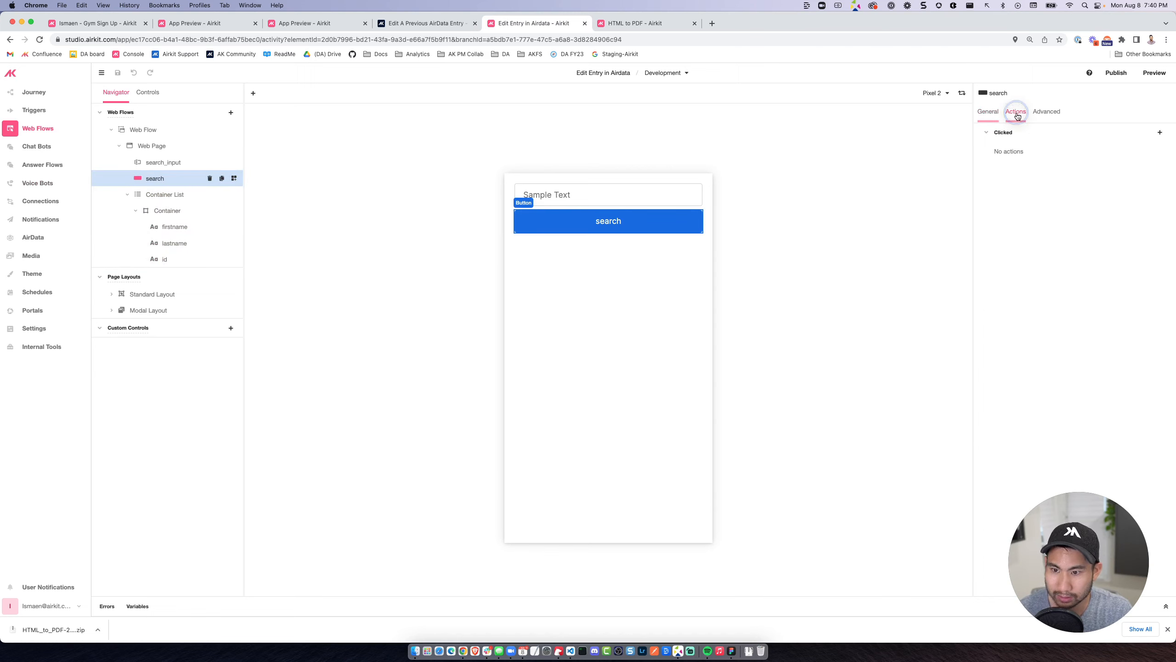
left_click(1159, 133)
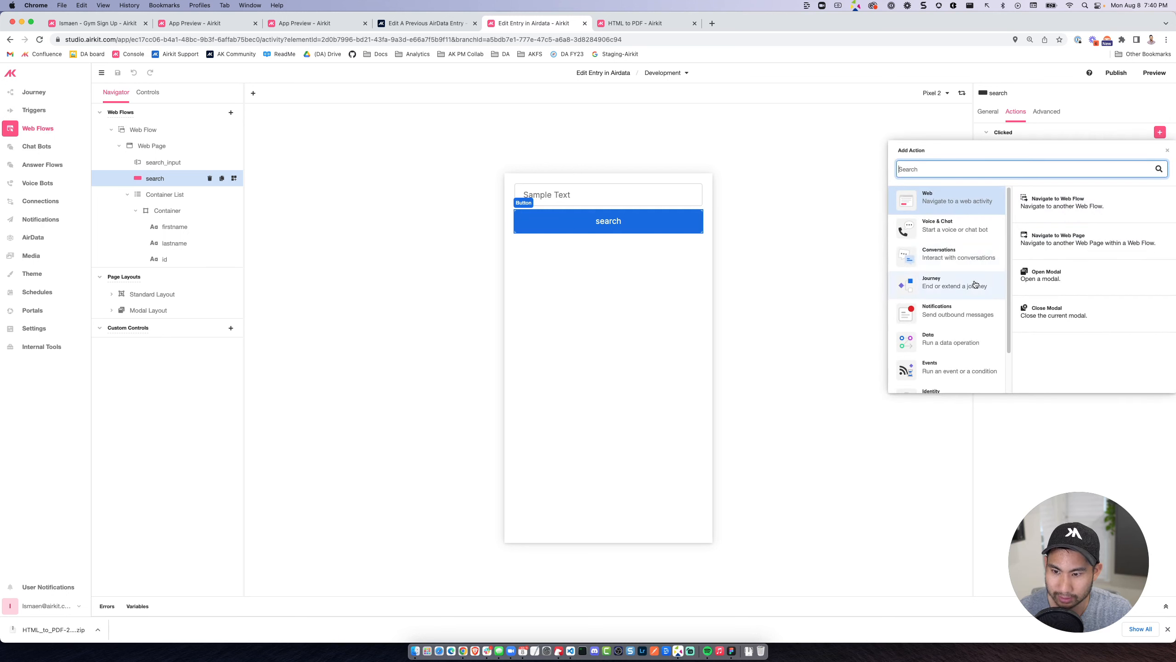
left_click(954, 341)
left_click(1083, 204)
left_click(833, 140)
left_click(822, 163)
left_click(854, 140)
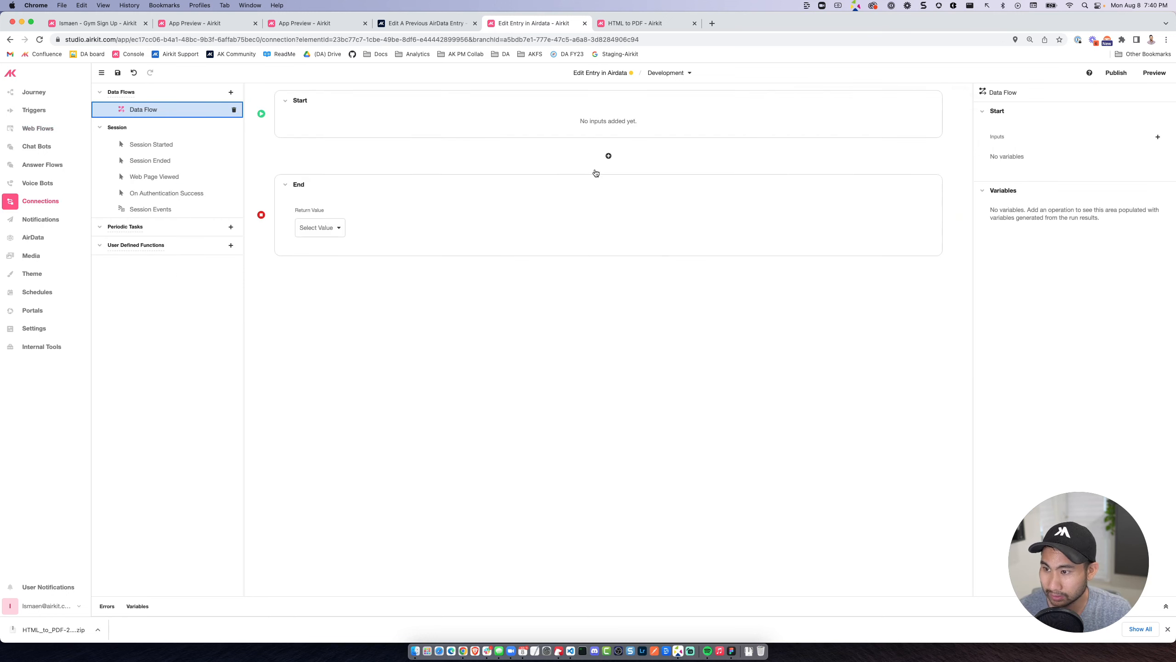
left_click(120, 74)
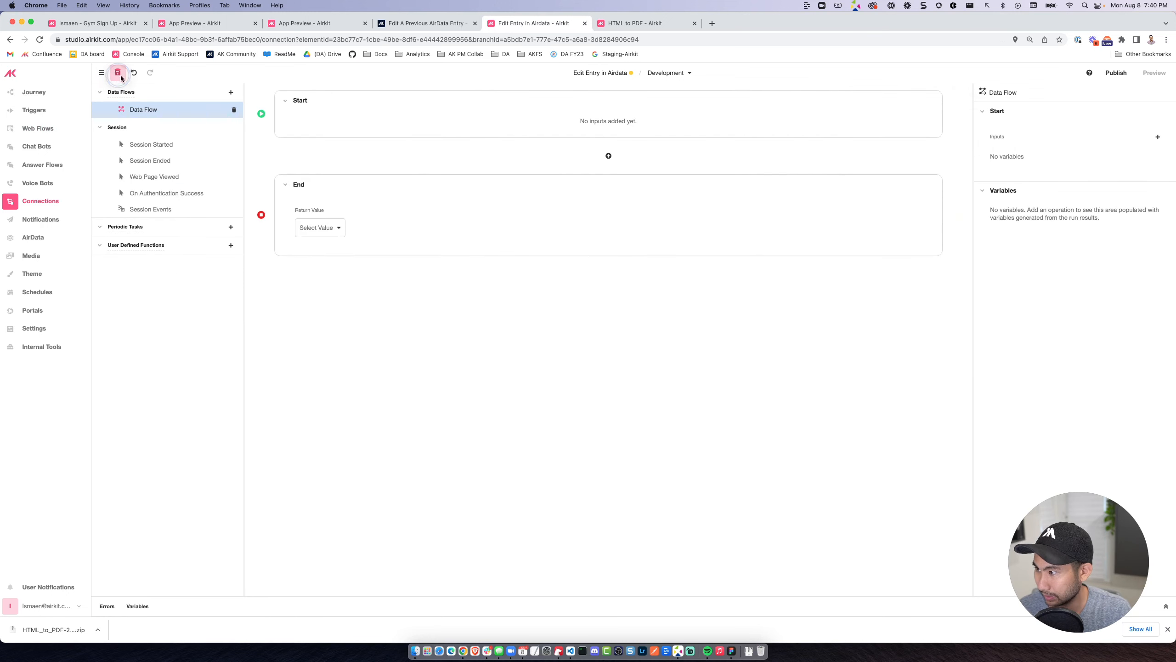
Add a Text input variable named search_term to the start of the data flow.
left_click(1157, 136)
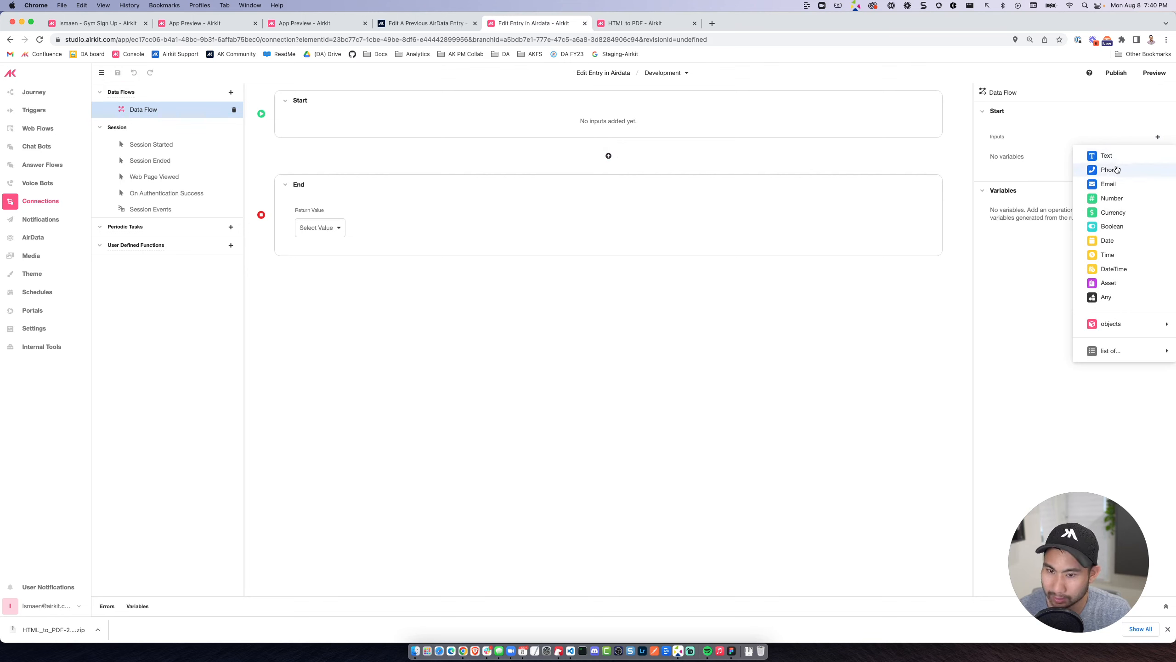
left_click(1104, 156)
type("se")
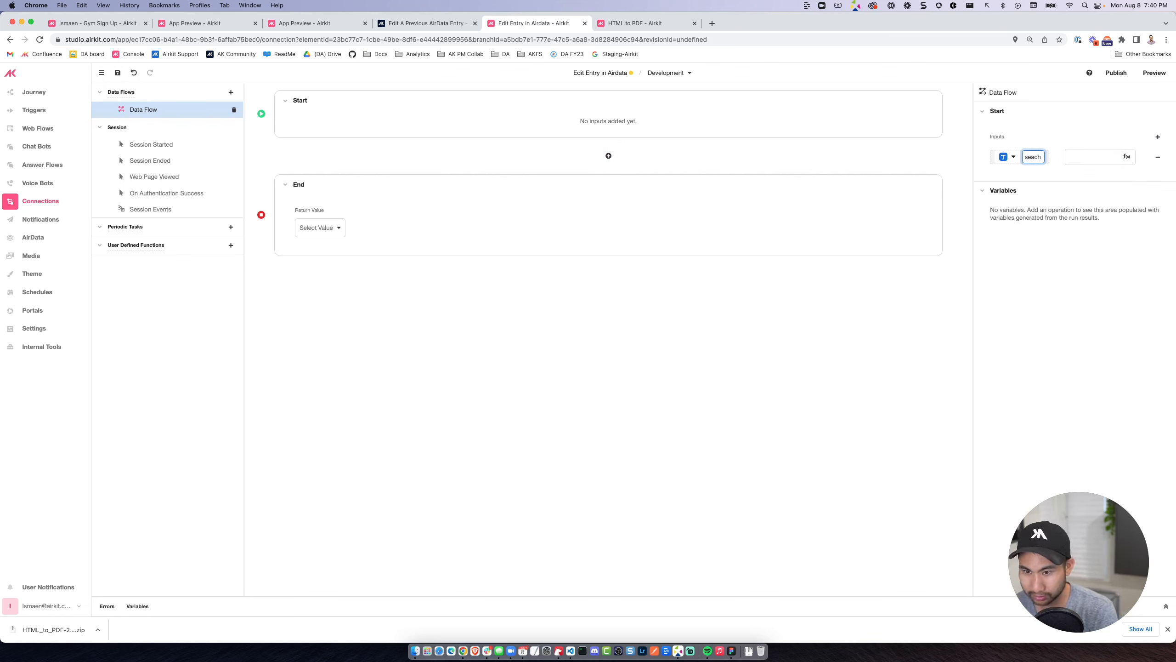
type("arch_term")
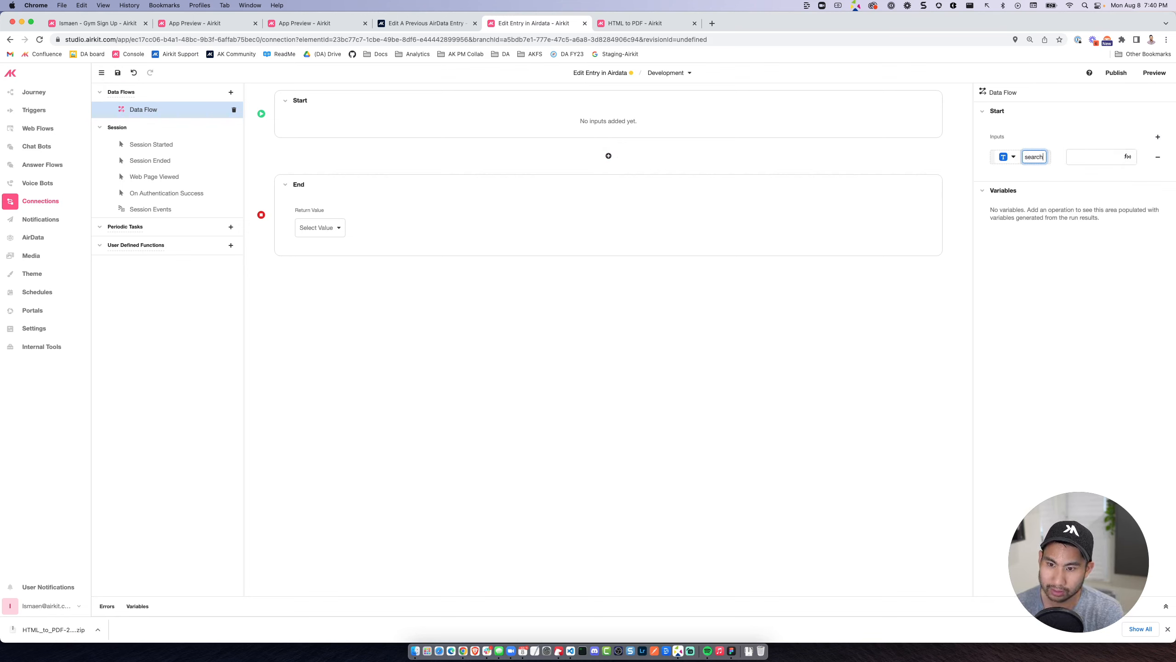
key("Return")
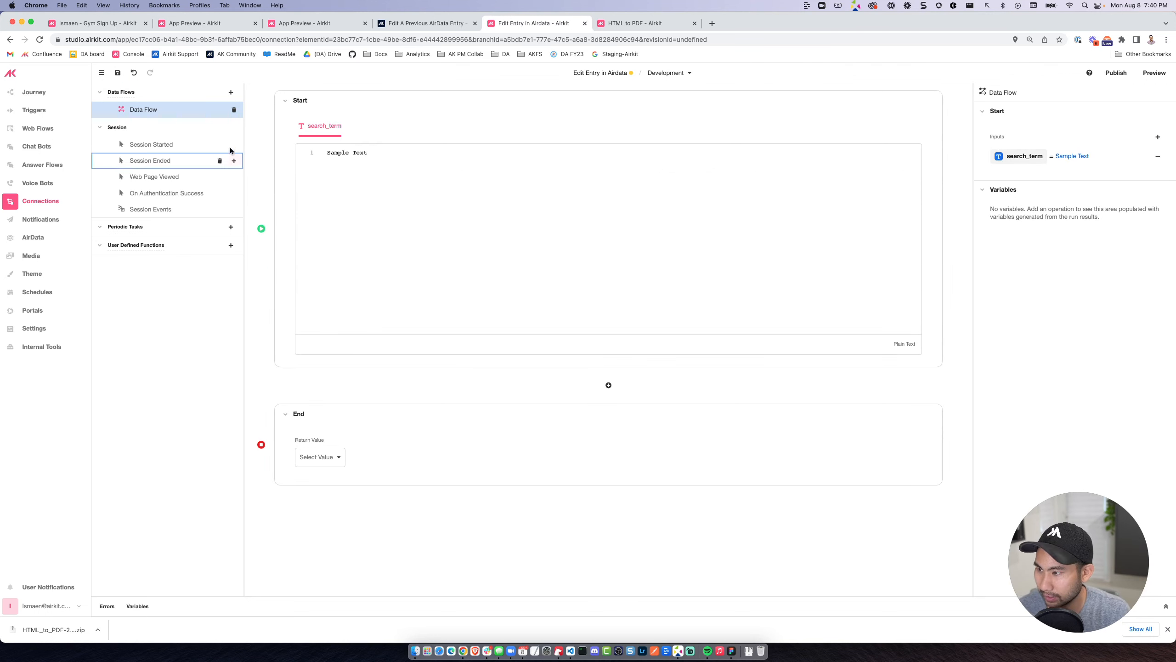
Pass search_input as the search_term input of the data flow run by the web page's search button.
left_click(40, 129)
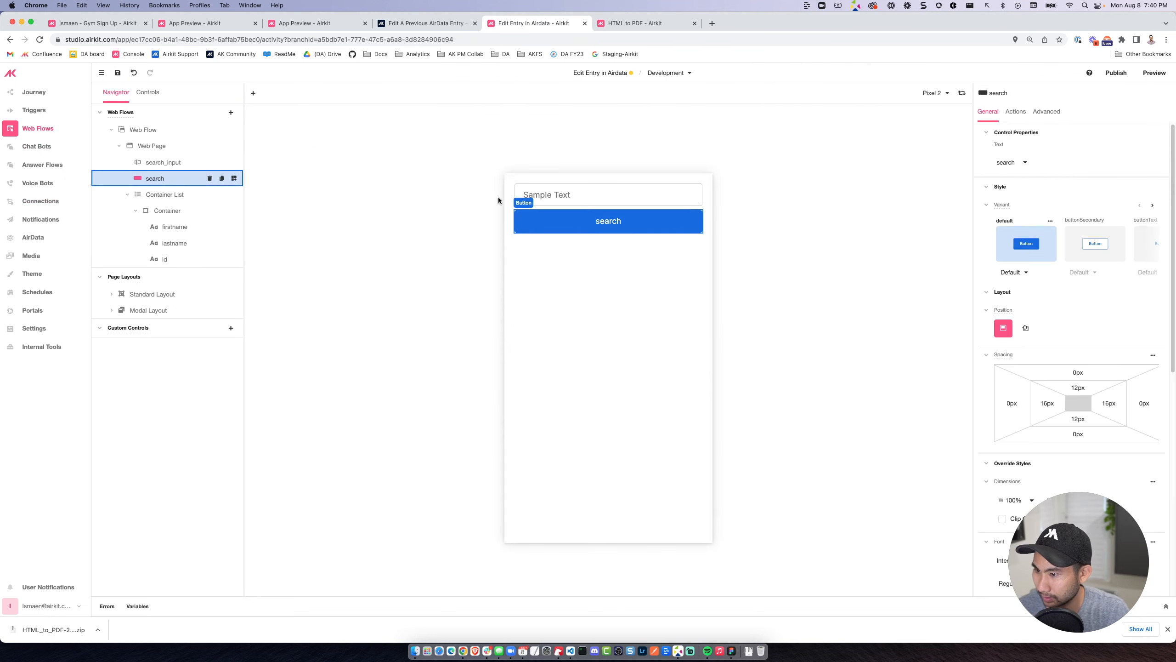
left_click(584, 225)
left_click(553, 197)
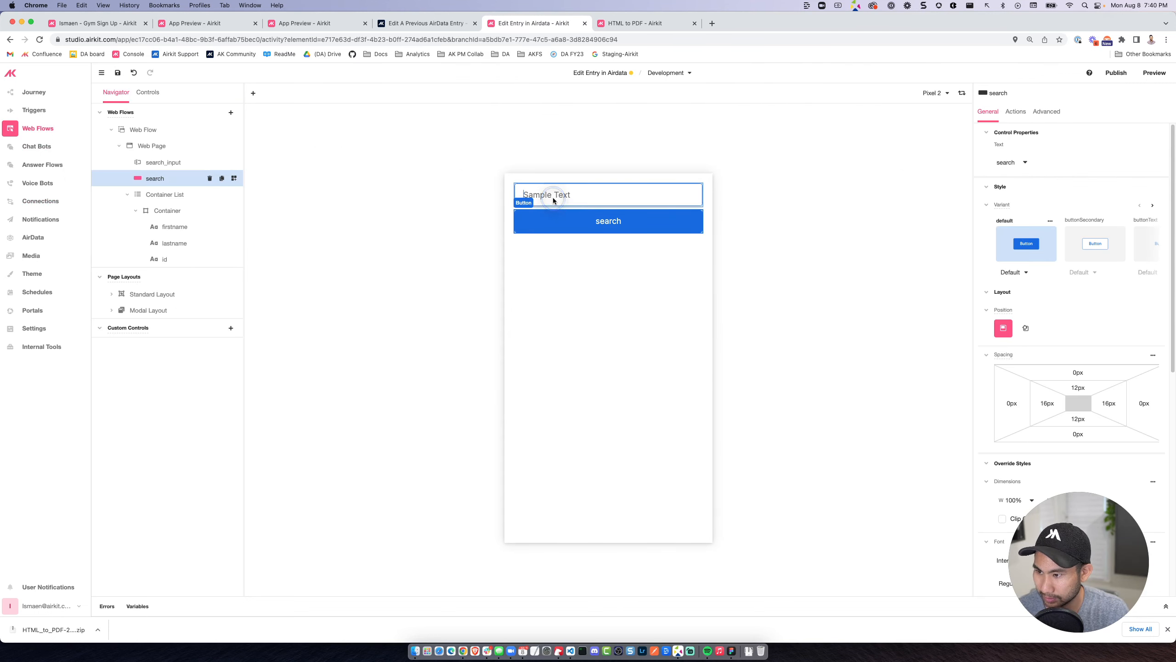
left_click(584, 224)
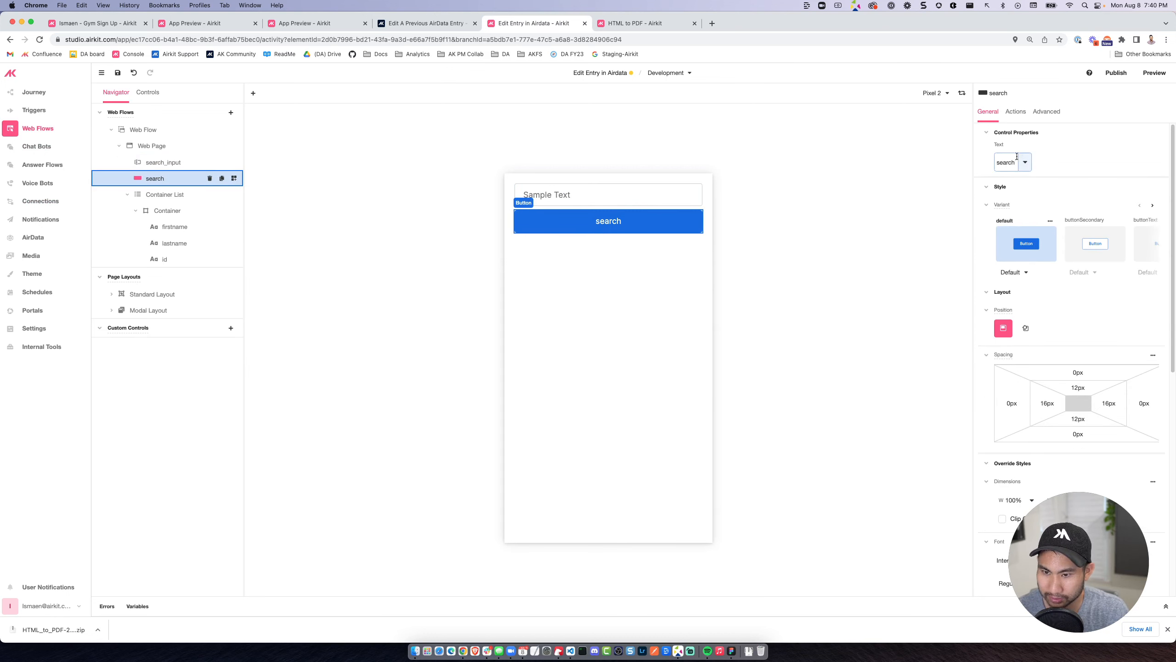
left_click(1015, 112)
left_click(1028, 149)
left_click_drag(878, 181, 783, 184)
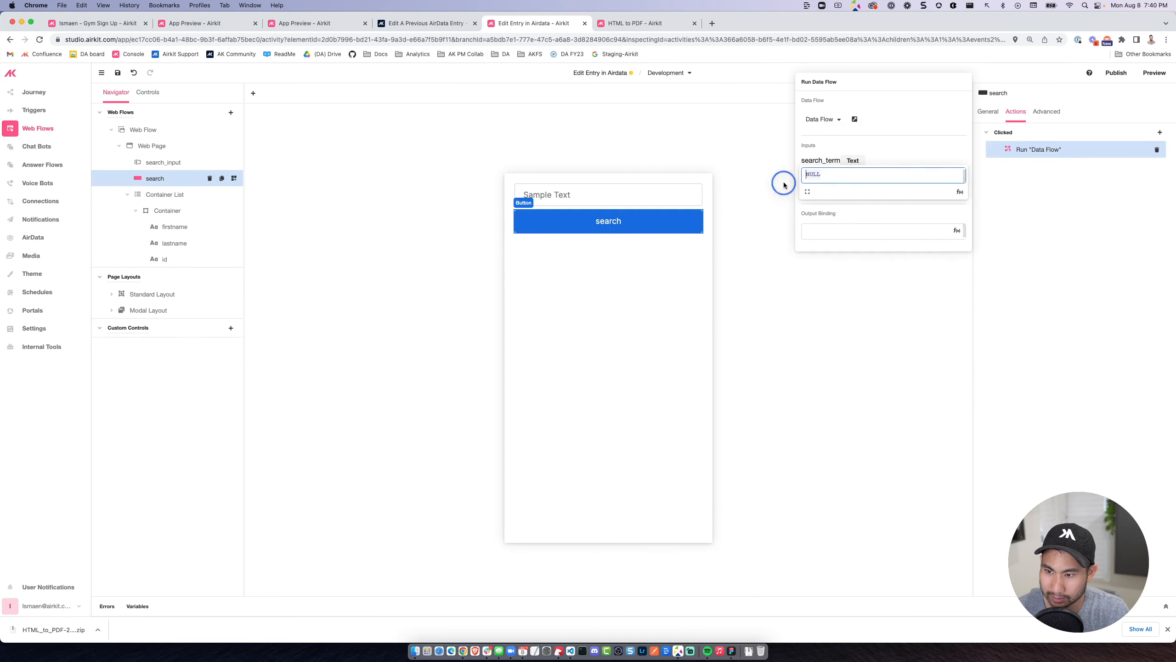
type("search_input")
left_click(818, 185)
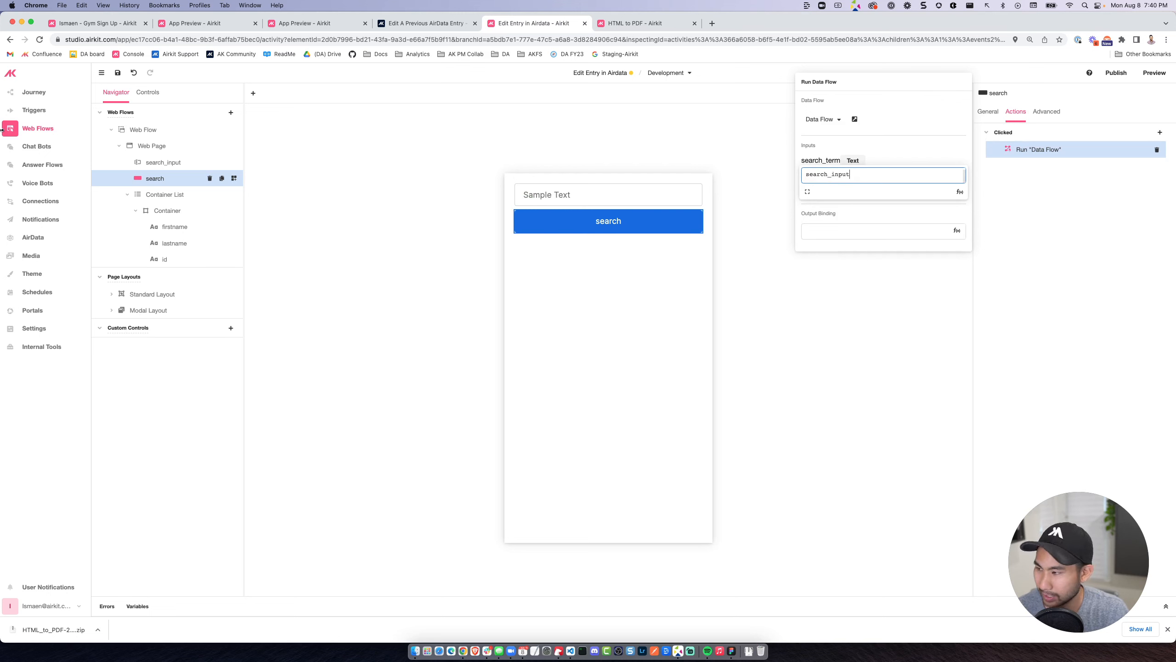
Add an AirData Request operation of type QUERY on the persons app object to the data flow.
left_click(41, 201)
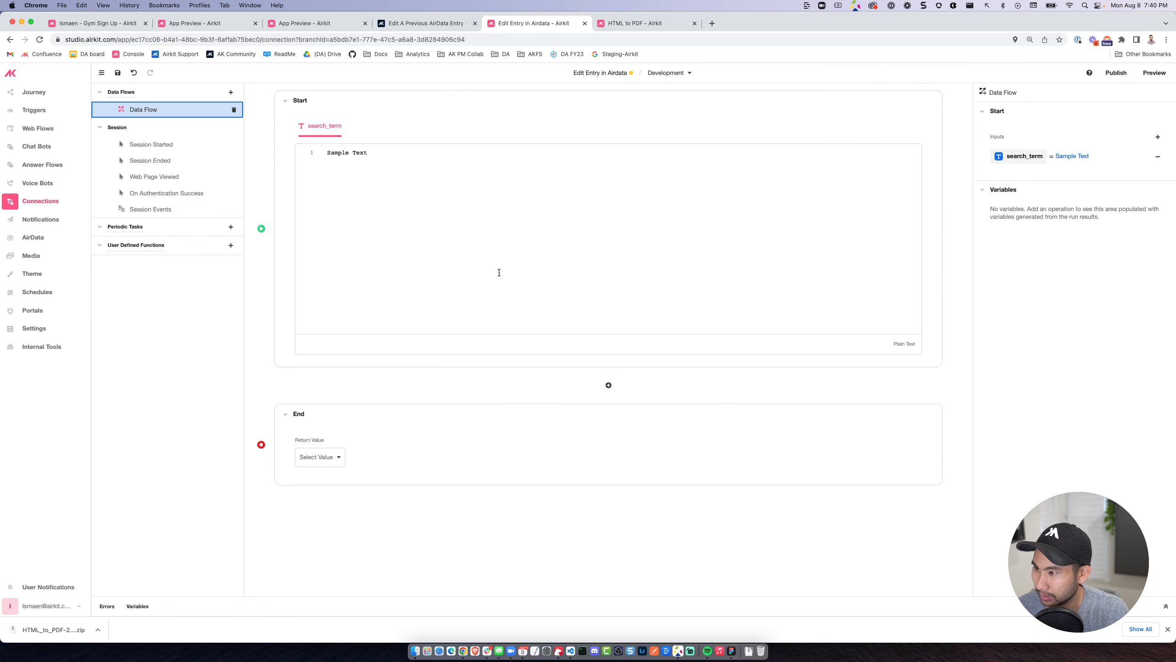
left_click(609, 384)
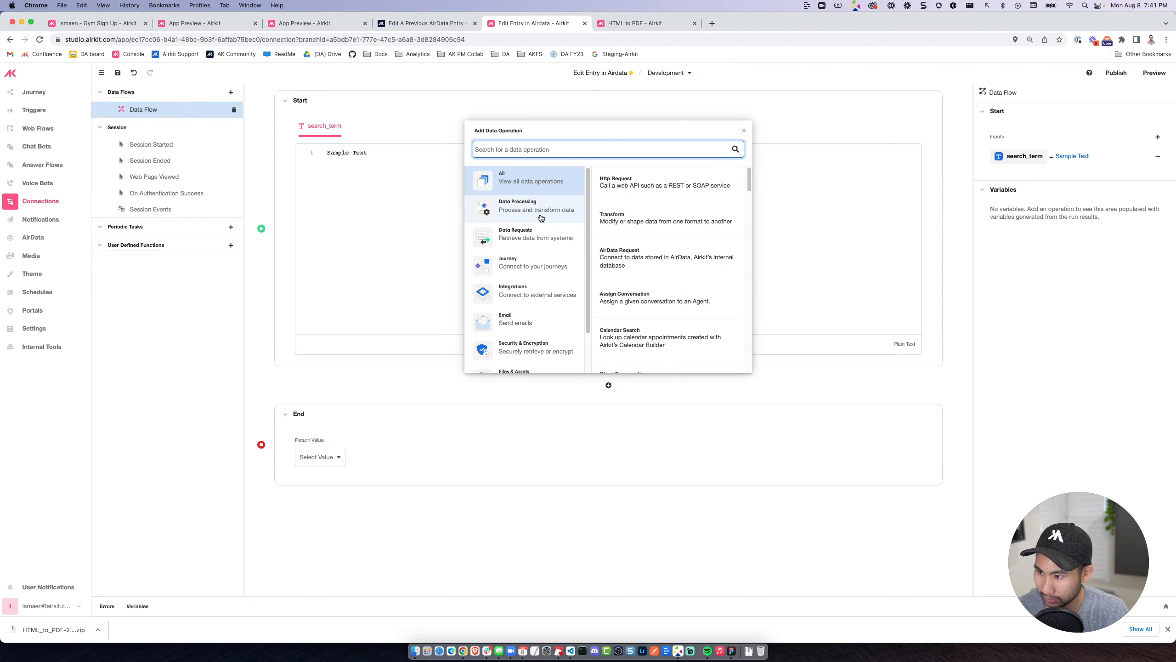
type("ai")
left_click(530, 190)
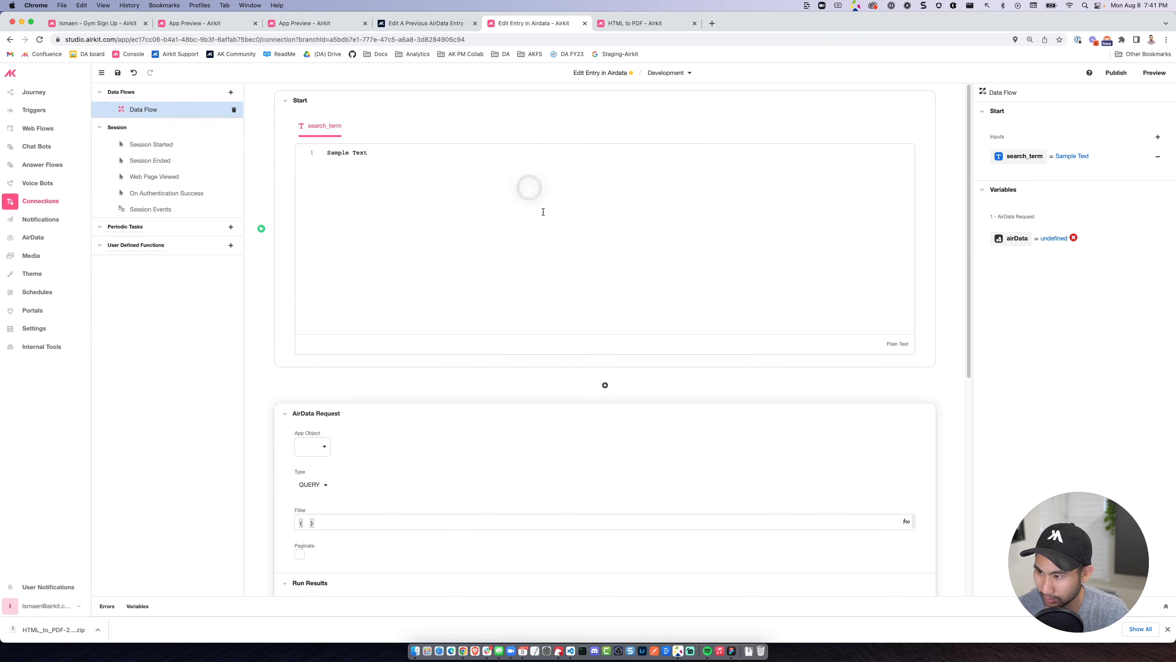
scroll(394, 443, "down", 3)
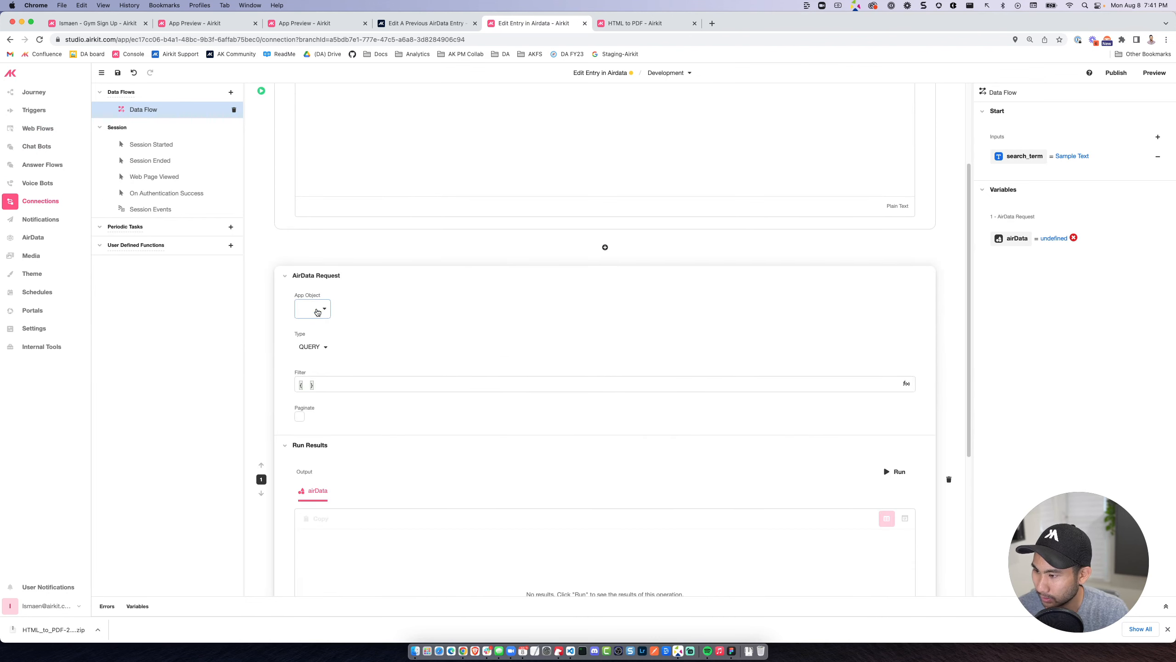
scroll(329, 343, "down", 2)
left_click(313, 234)
left_click(324, 273)
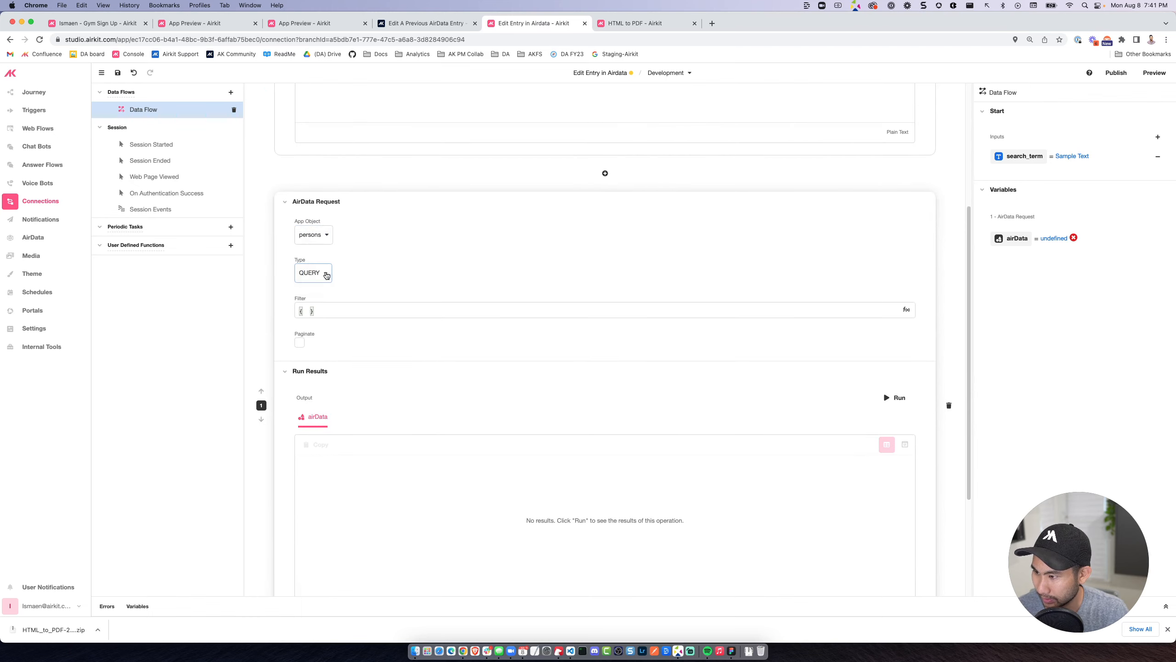
Run the AirData request and examine the returned persons records as JSON.
left_click(889, 400)
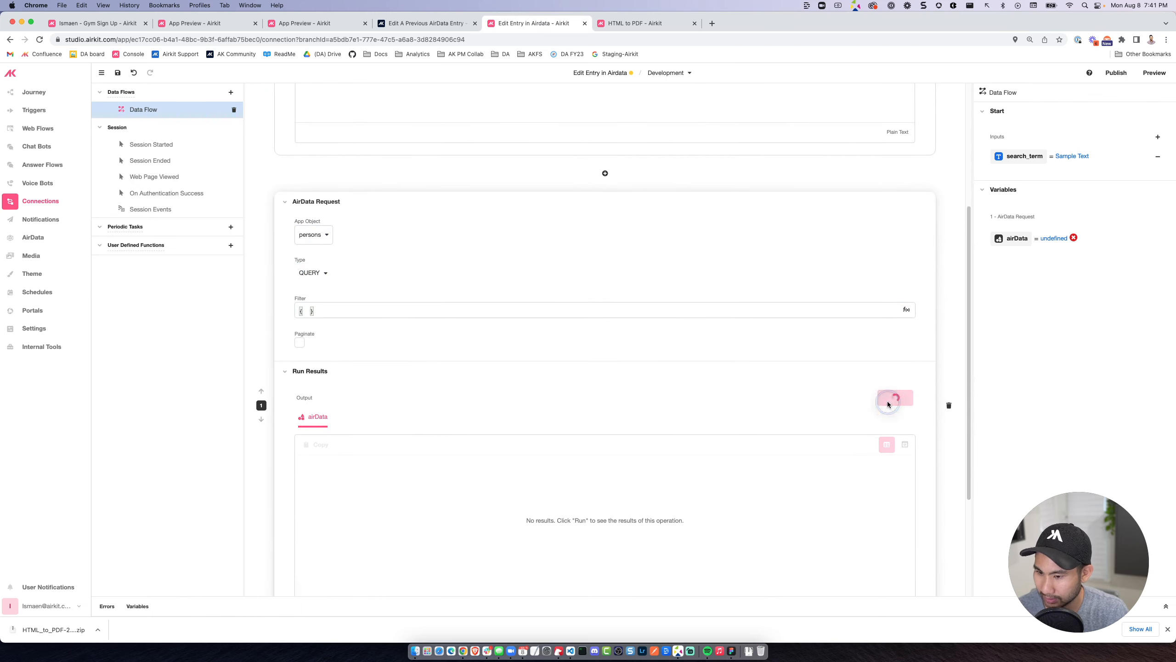
scroll(387, 438, "down", 3)
left_click(904, 279)
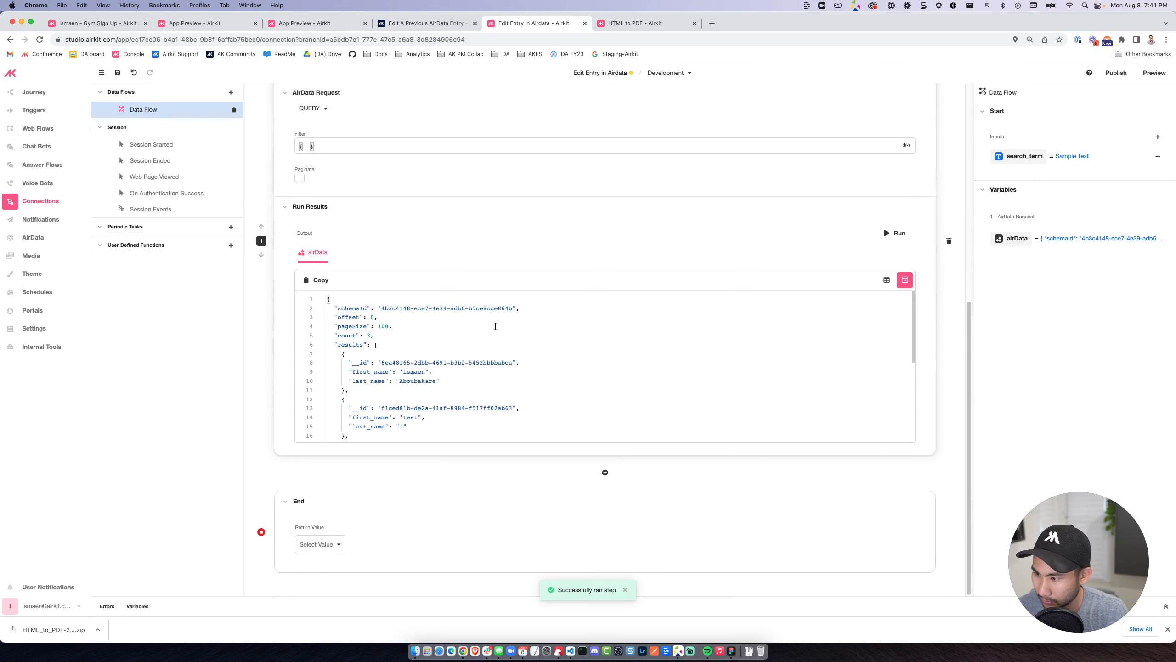
scroll(364, 321, "down", 2)
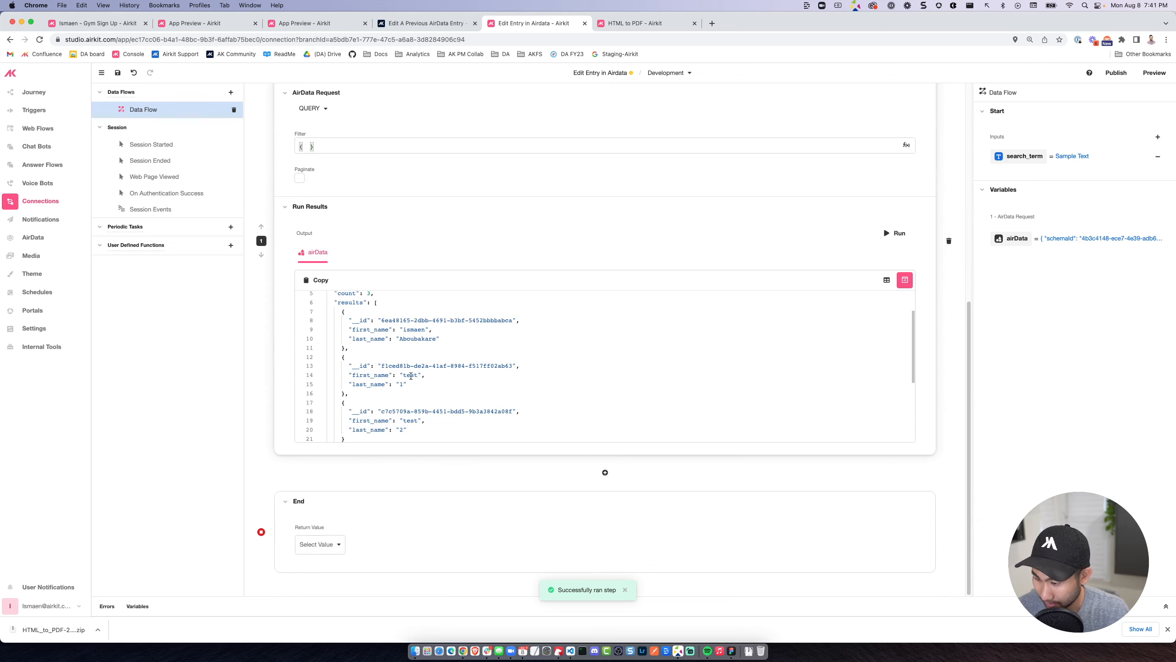
scroll(409, 384, "down", 1)
scroll(324, 324, "up", 5)
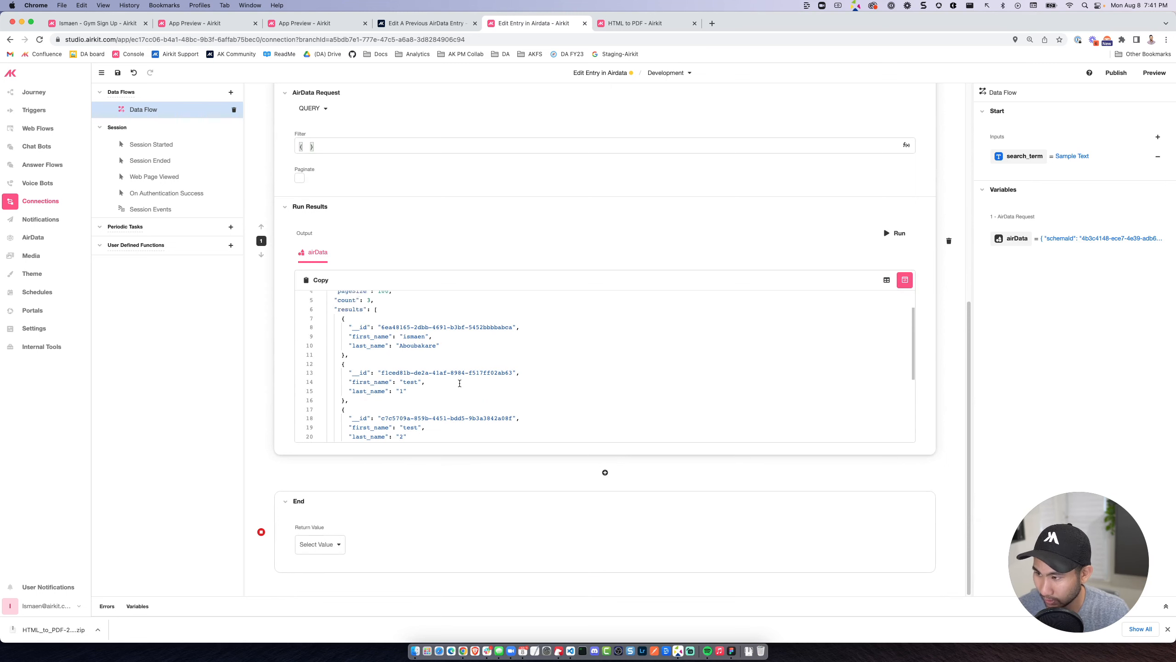
Begin the request's filter with "first_name", and find the AirData Querying Capabilities page in the Airkit support docs in a new browser tab.
left_click(307, 331)
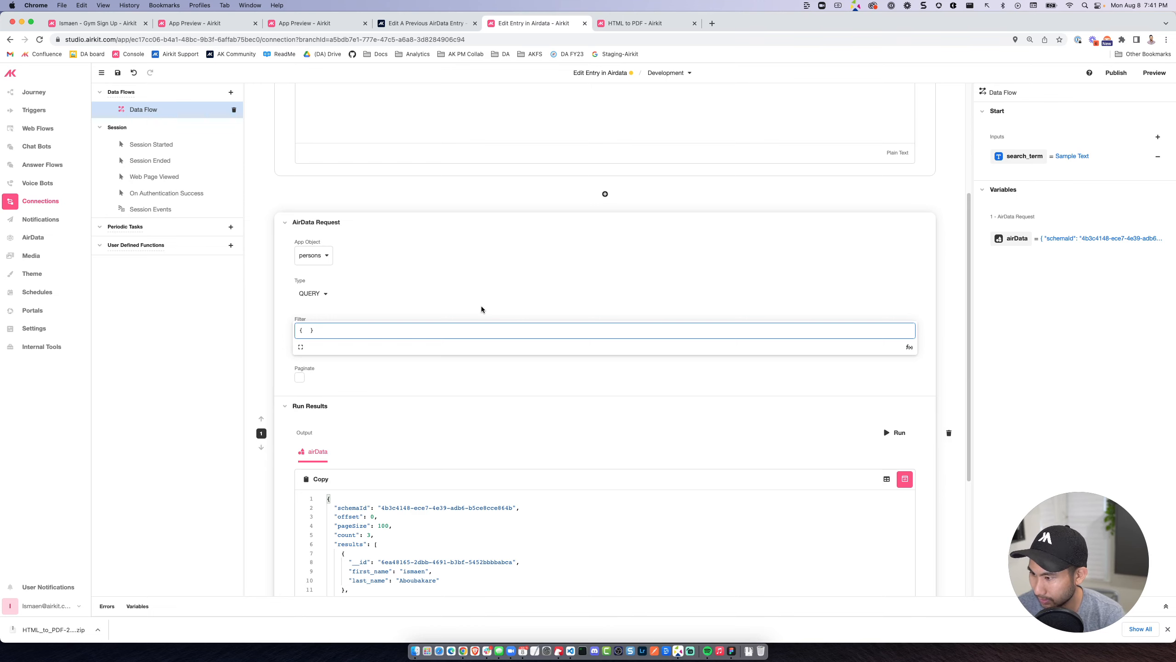
type("\"first_name")
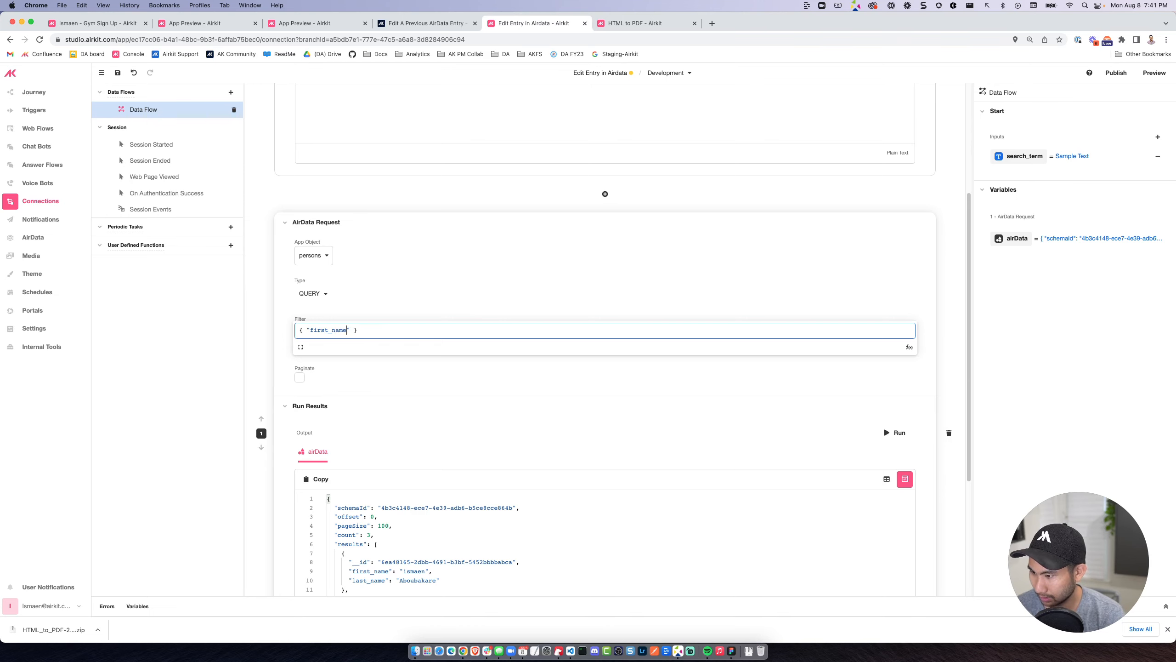
left_click(712, 23)
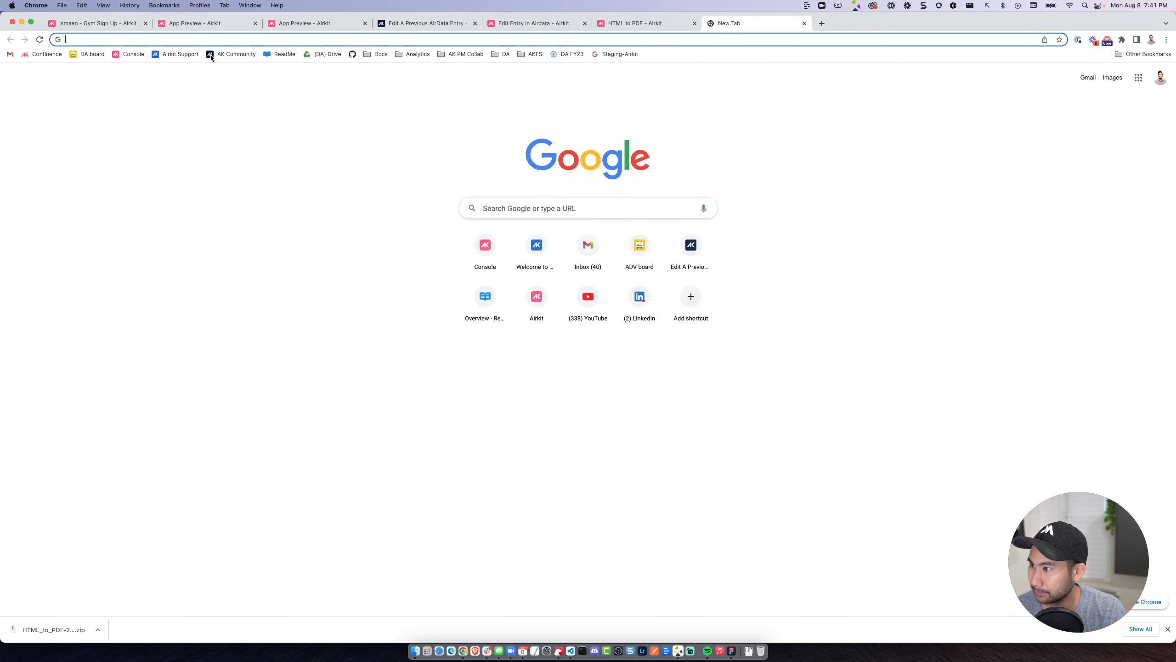
left_click(180, 54)
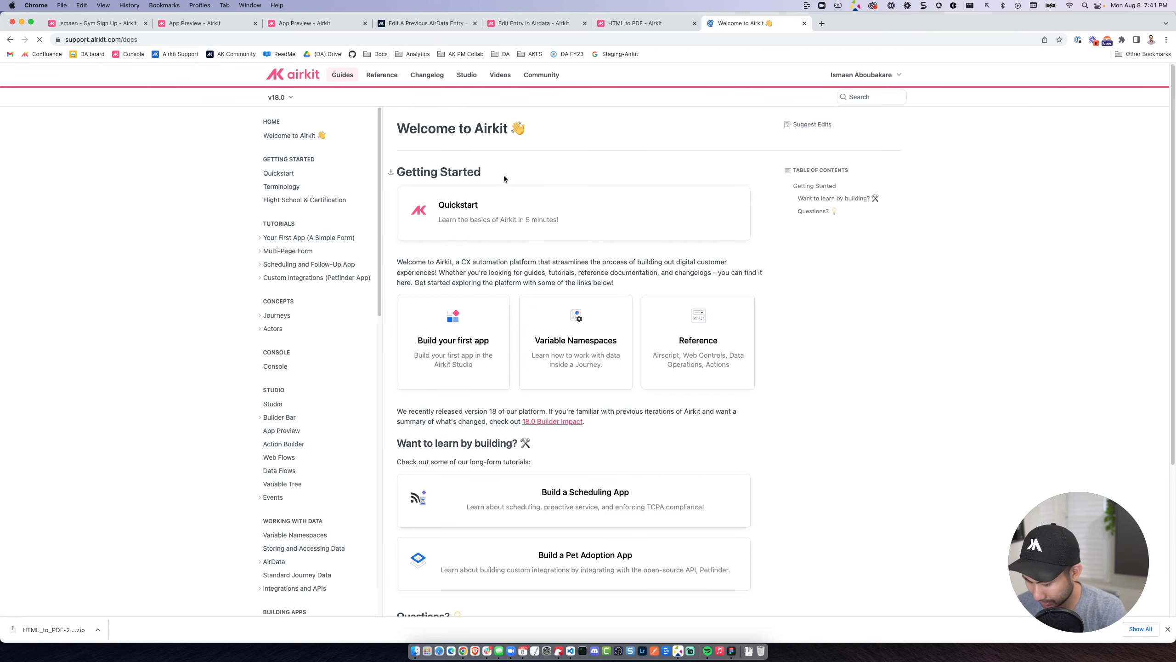
key("super+k")
type("airdata")
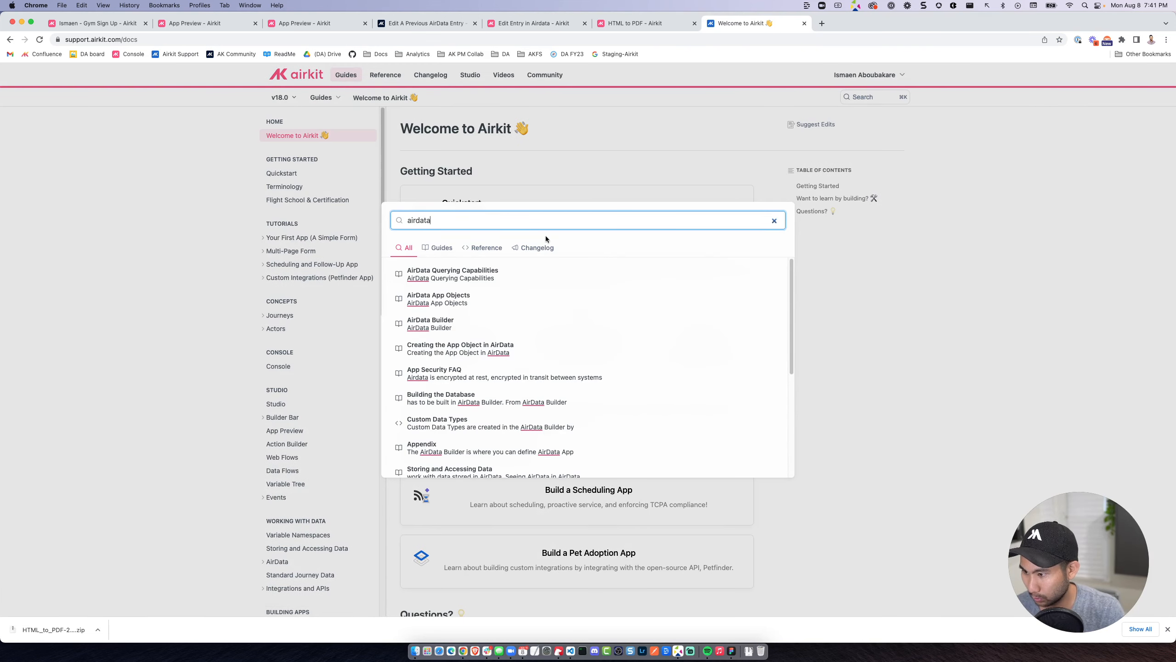
left_click(522, 272)
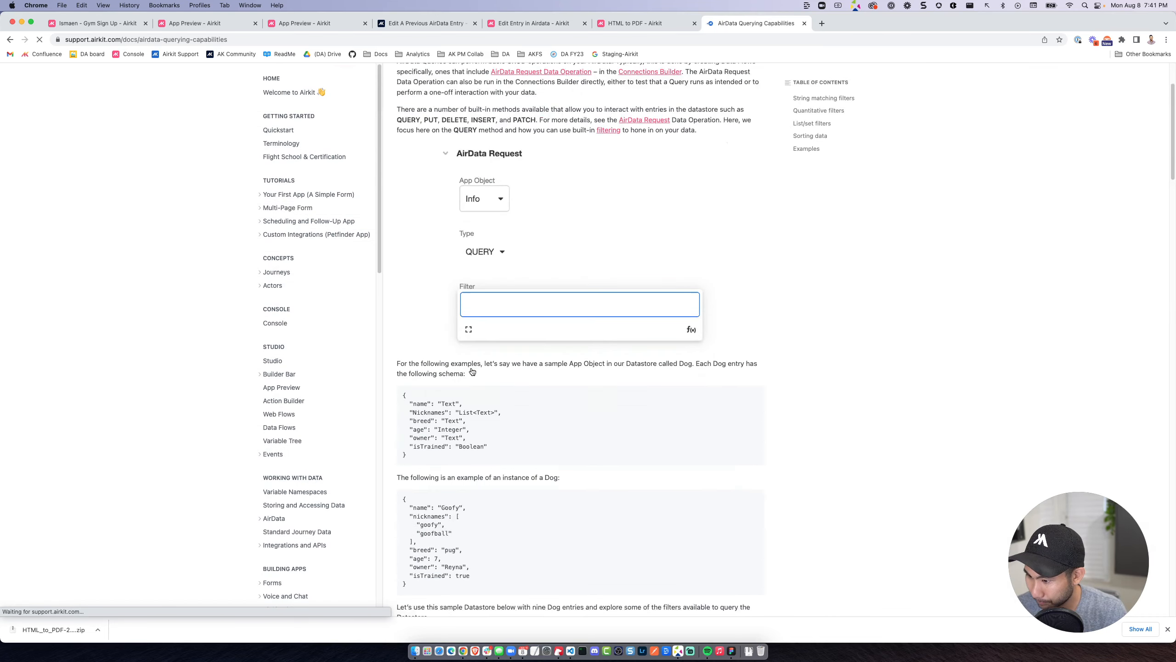
Replace the AirData request's filter with the sample query { "age": { "<": 2 } } copied from the docs.
scroll(469, 354, "down", 15)
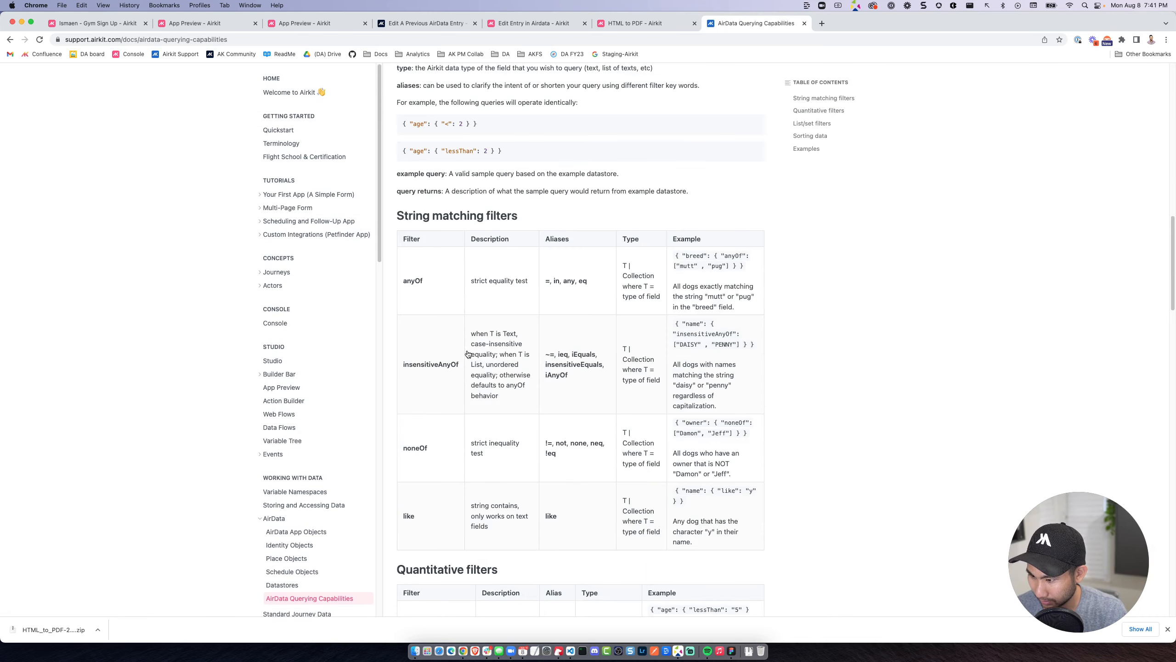
scroll(423, 322, "up", 3)
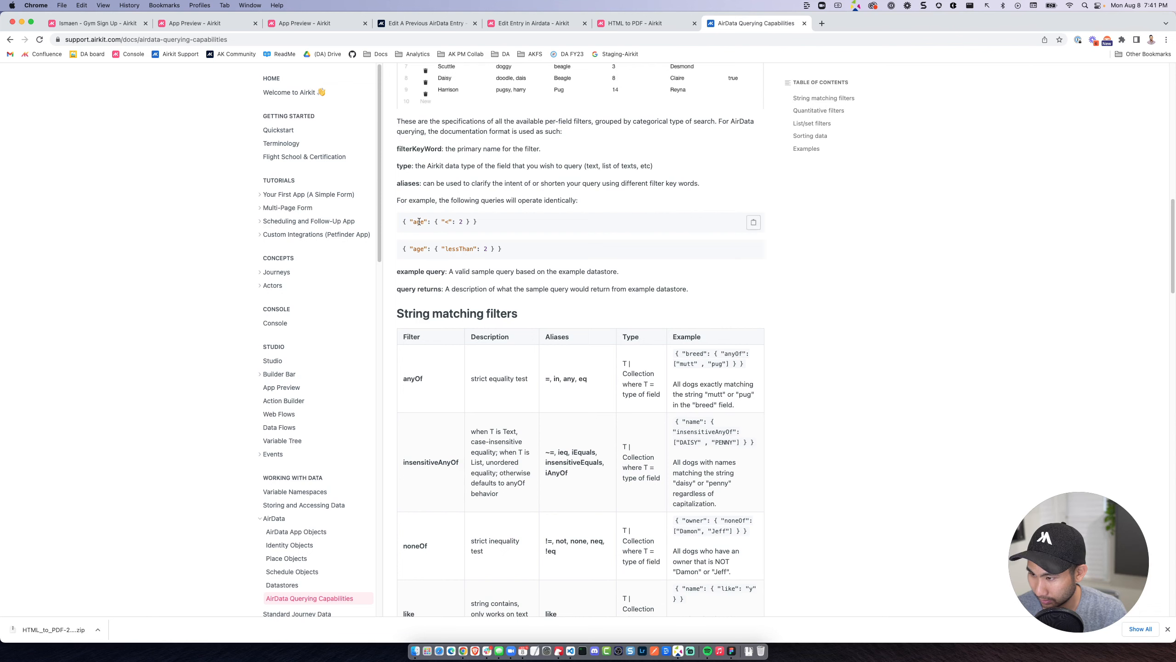
left_click_drag(506, 225, 402, 226)
key("super+c")
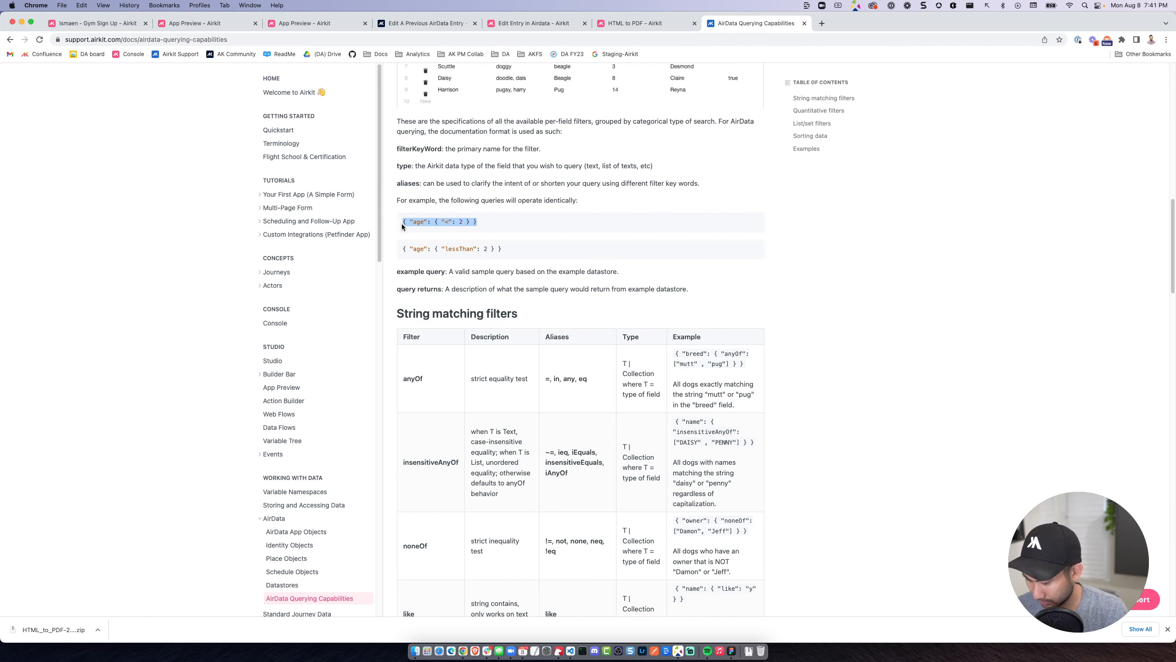
left_click(622, 30)
left_click(537, 28)
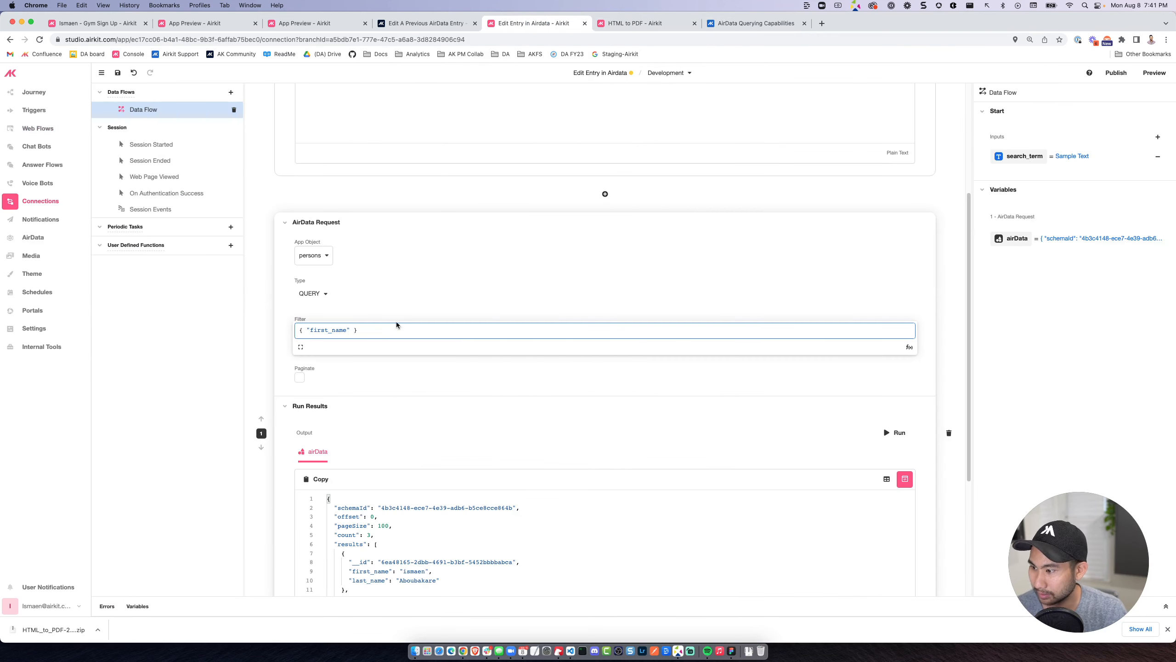
left_click_drag(398, 328, 268, 332)
key("super+v")
Change the field name in the AirData request's filter to first_name.
double_click(315, 329)
type("fi")
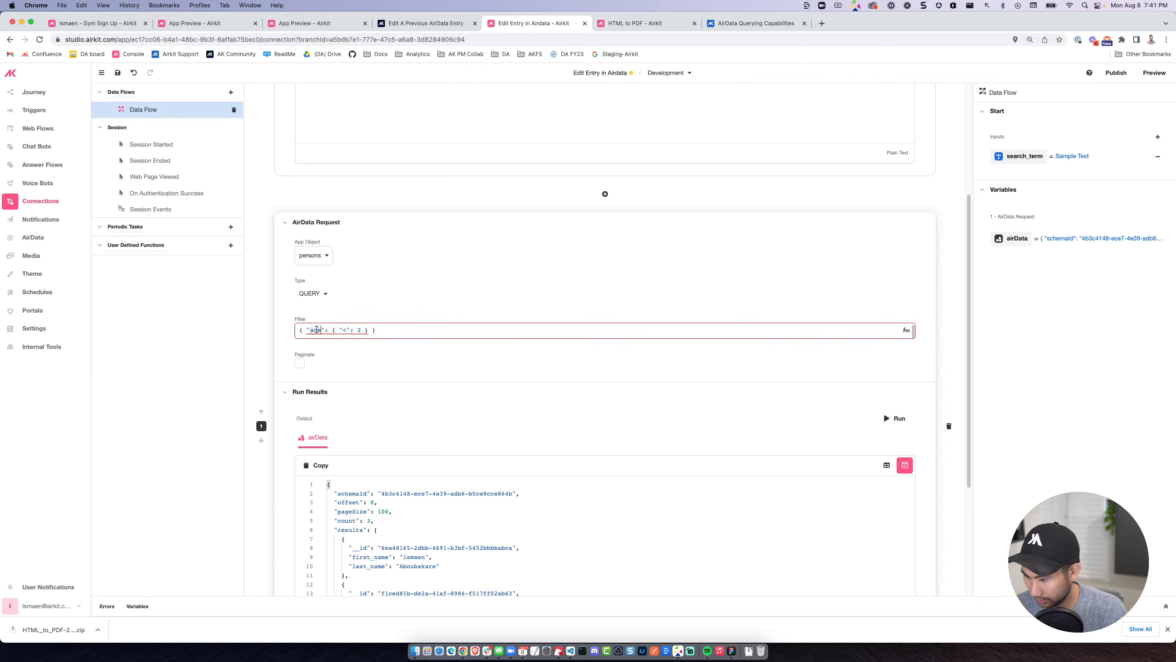
type("rst_nam")
left_click(301, 330)
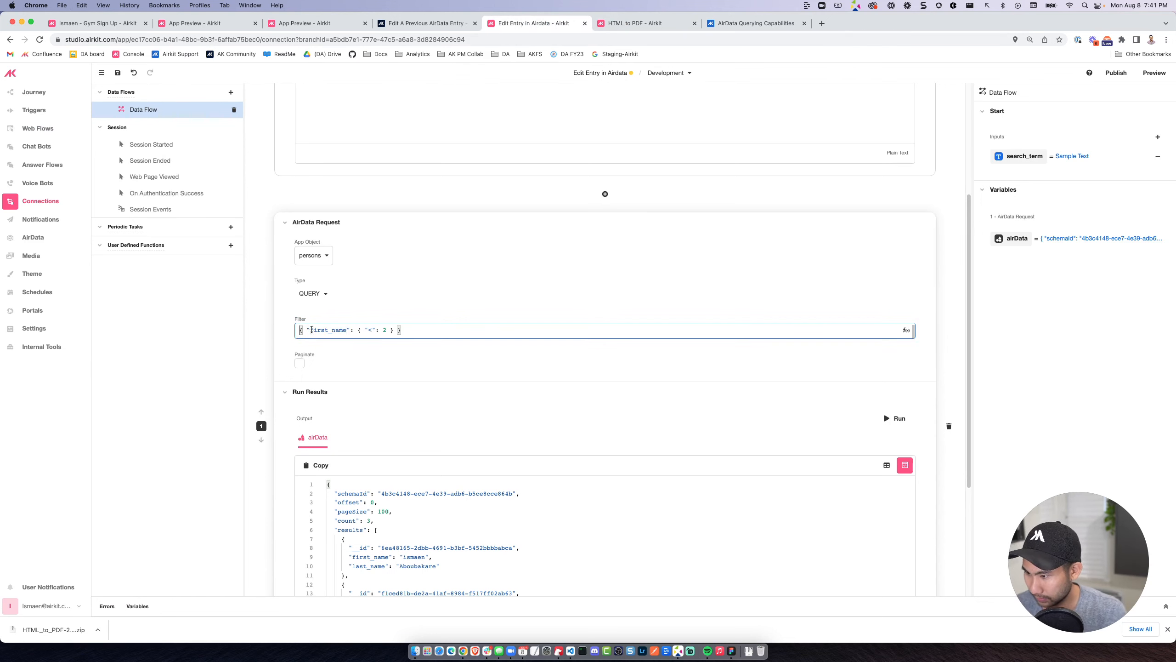
Set the filter's operator to insensitiveAnyOf, copied from the docs, and its comparison value to search_term.
left_click(368, 329)
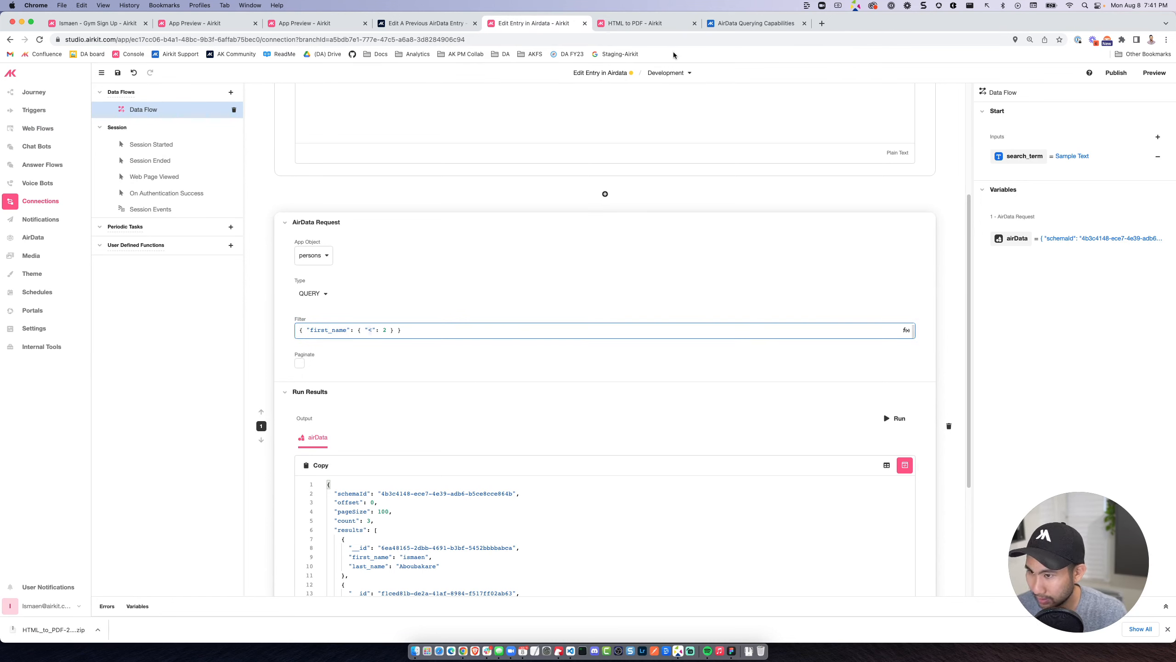
left_click(740, 22)
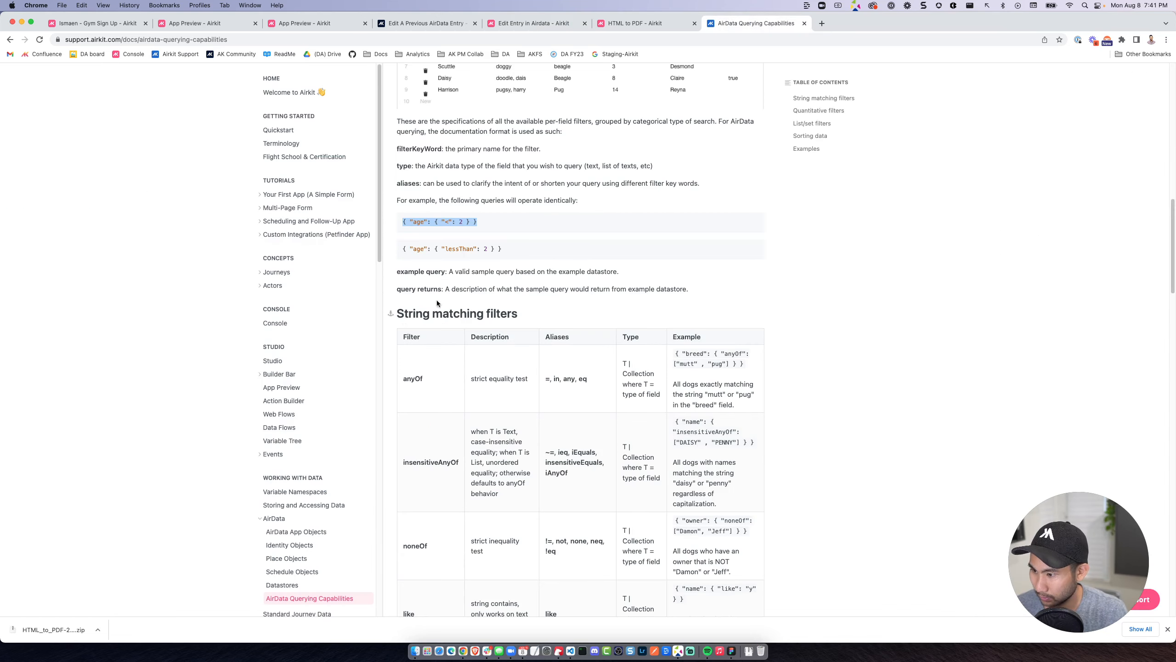
double_click(420, 462)
key("super+c")
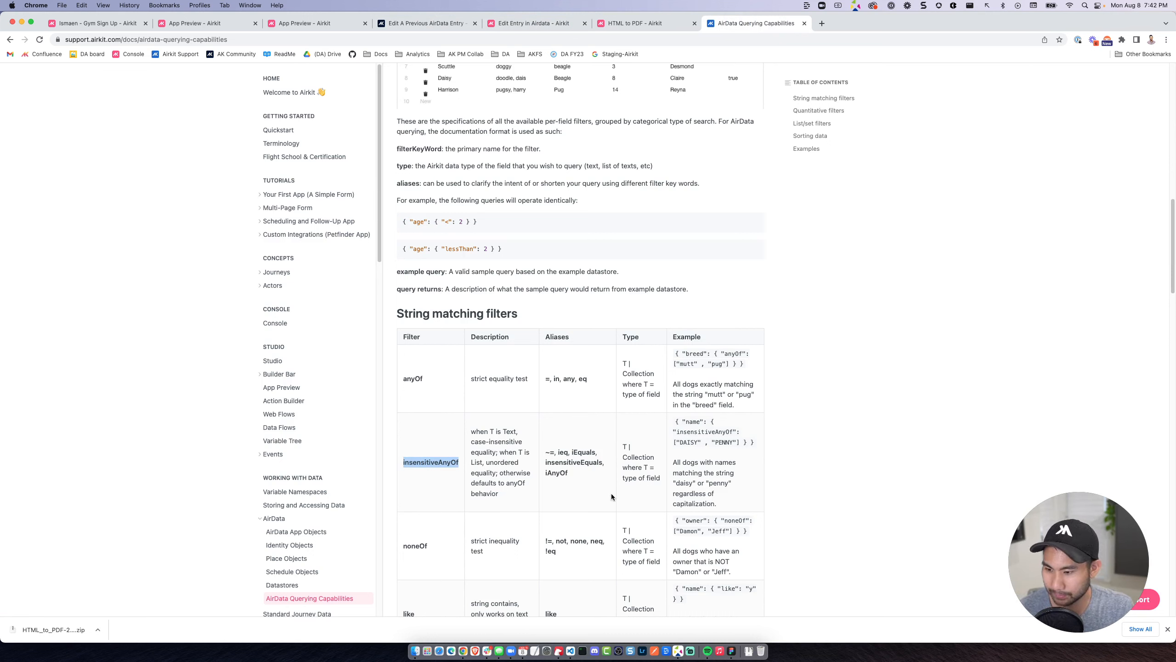
left_click(542, 23)
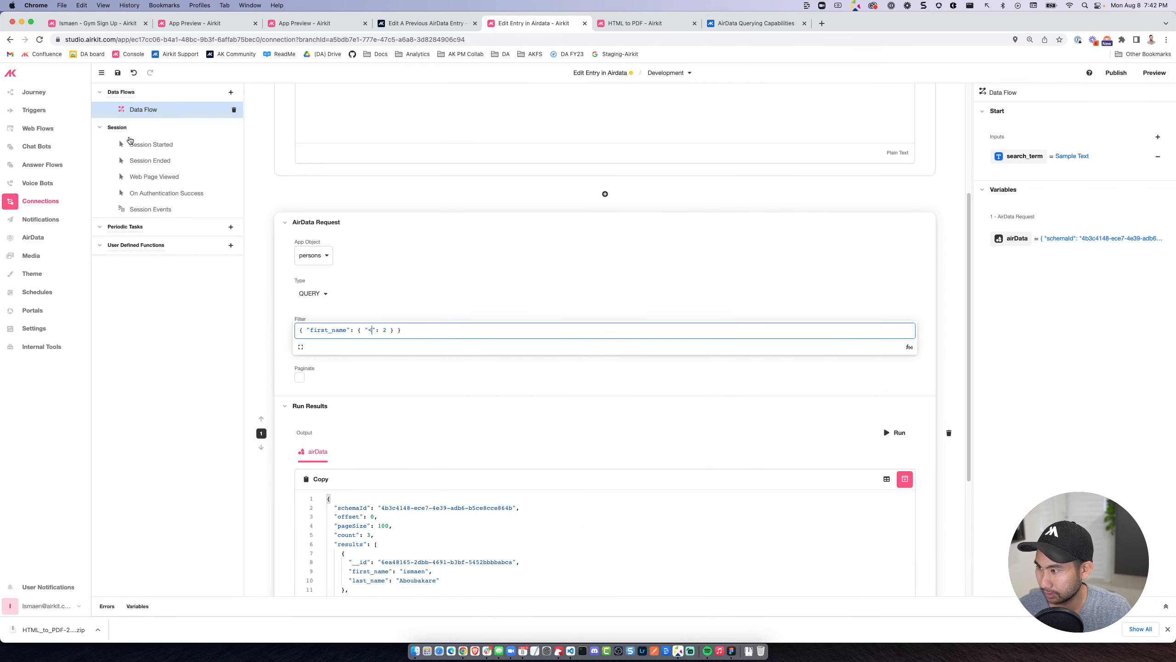
scroll(352, 509, "down", 2)
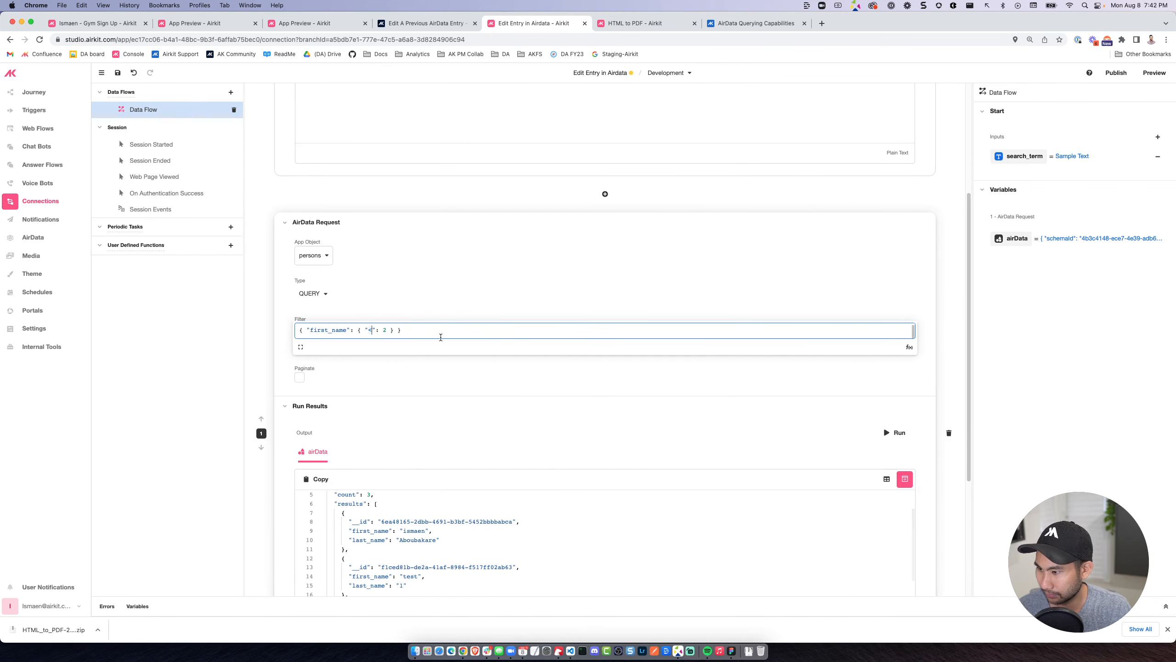
key("super+v")
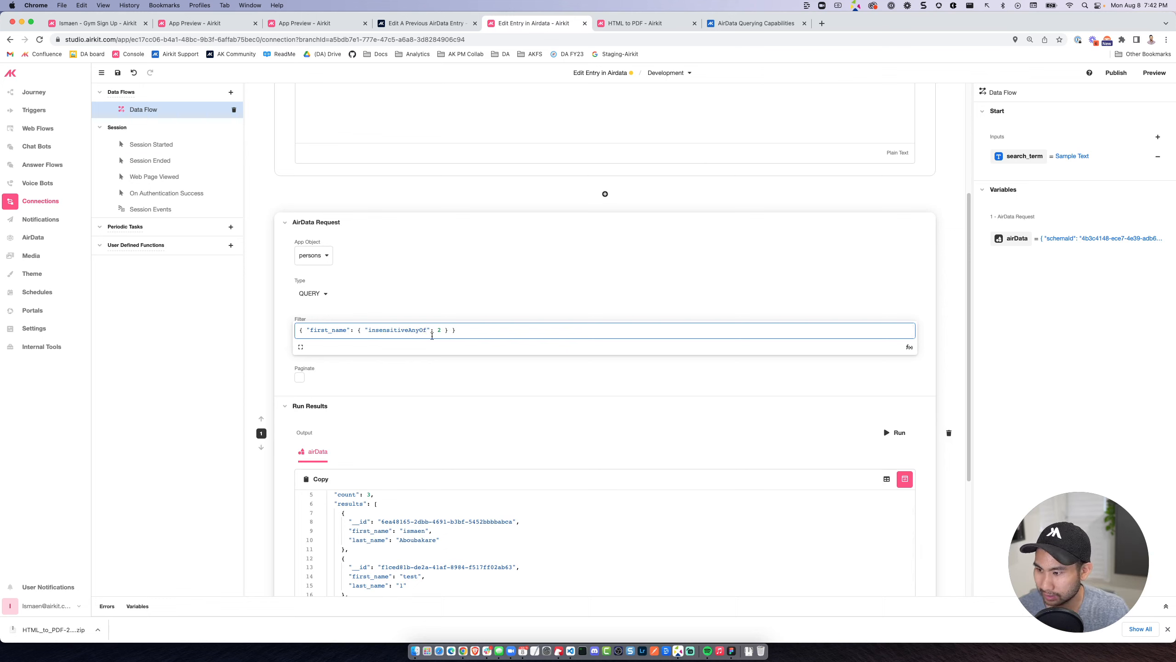
double_click(436, 330)
type("search_term")
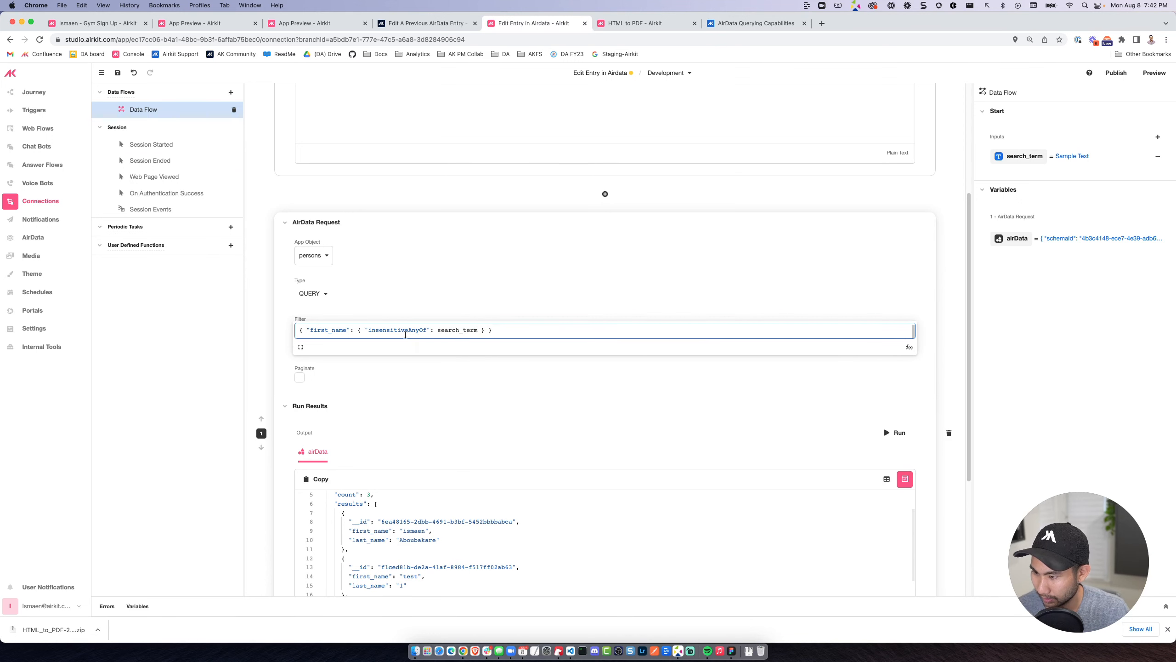
Replace the operator in the AirData request's filter with the alias ieq, copied from the AirData Querying Capabilities docs.
double_click(404, 334)
left_click(757, 22)
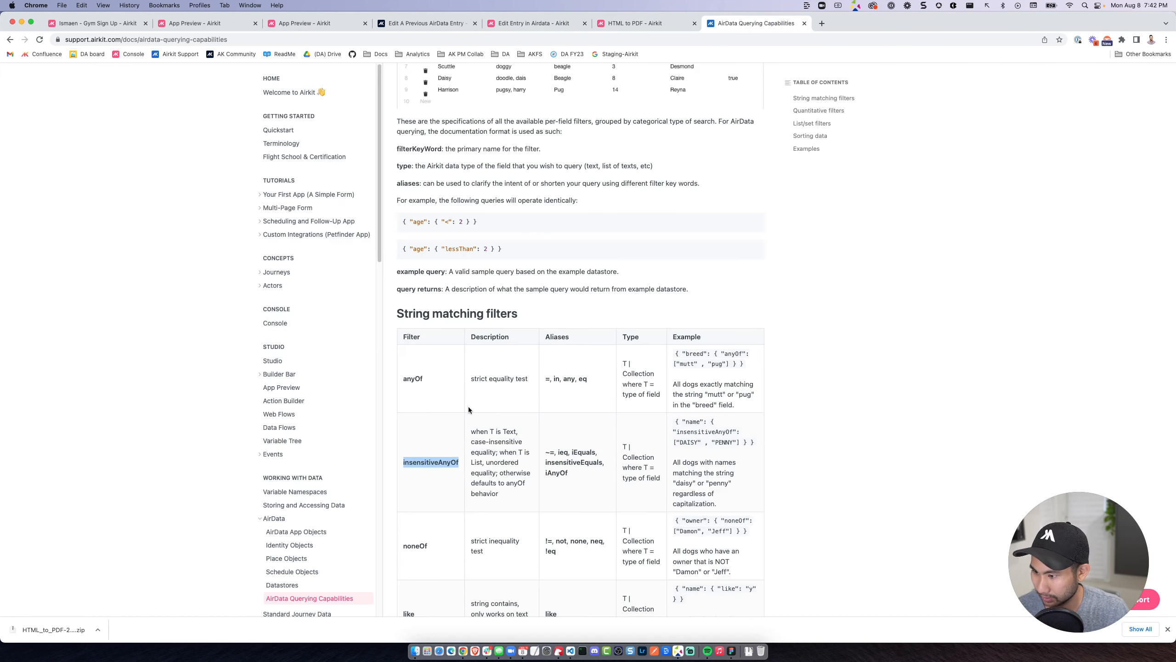
double_click(561, 452)
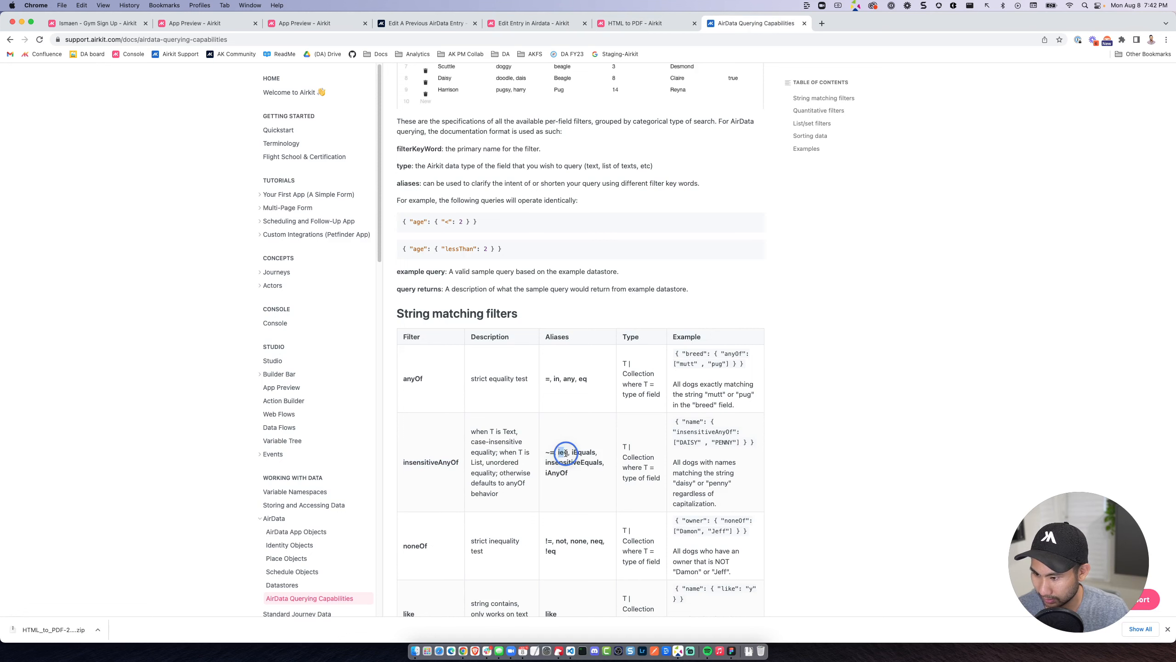
left_click(428, 24)
left_click(539, 24)
type("ieq")
left_click(446, 329)
Set the search_term input's sample value to te, run the AirData request and check the returned records.
scroll(522, 320, "up", 4)
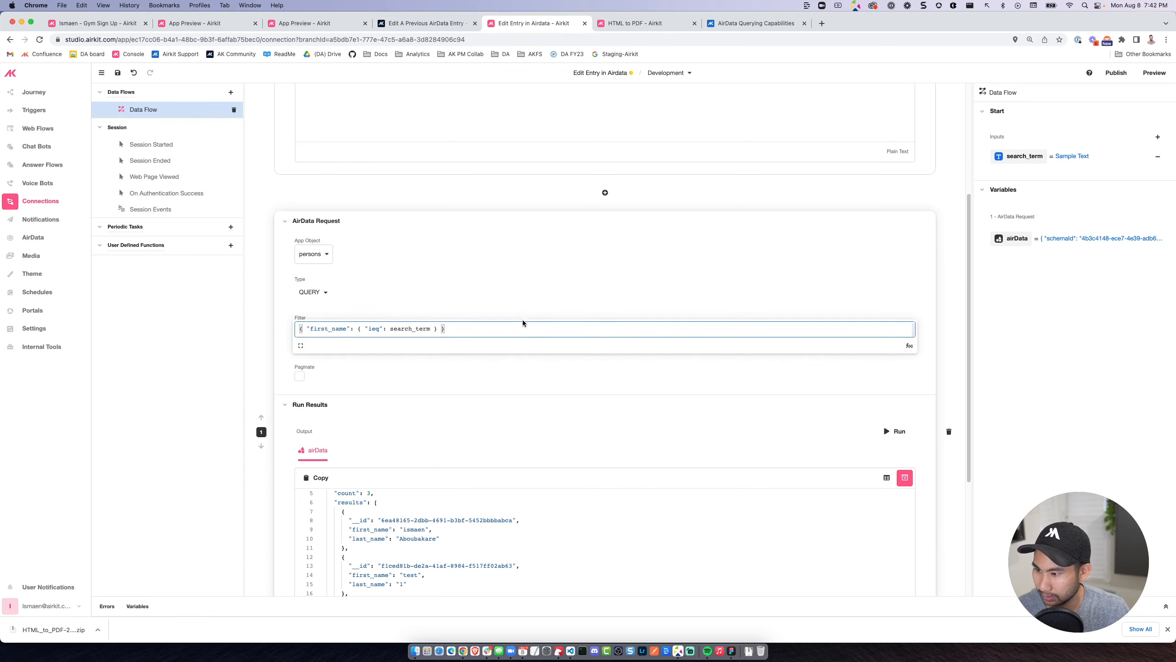
left_click_drag(473, 162, 270, 167)
type("t")
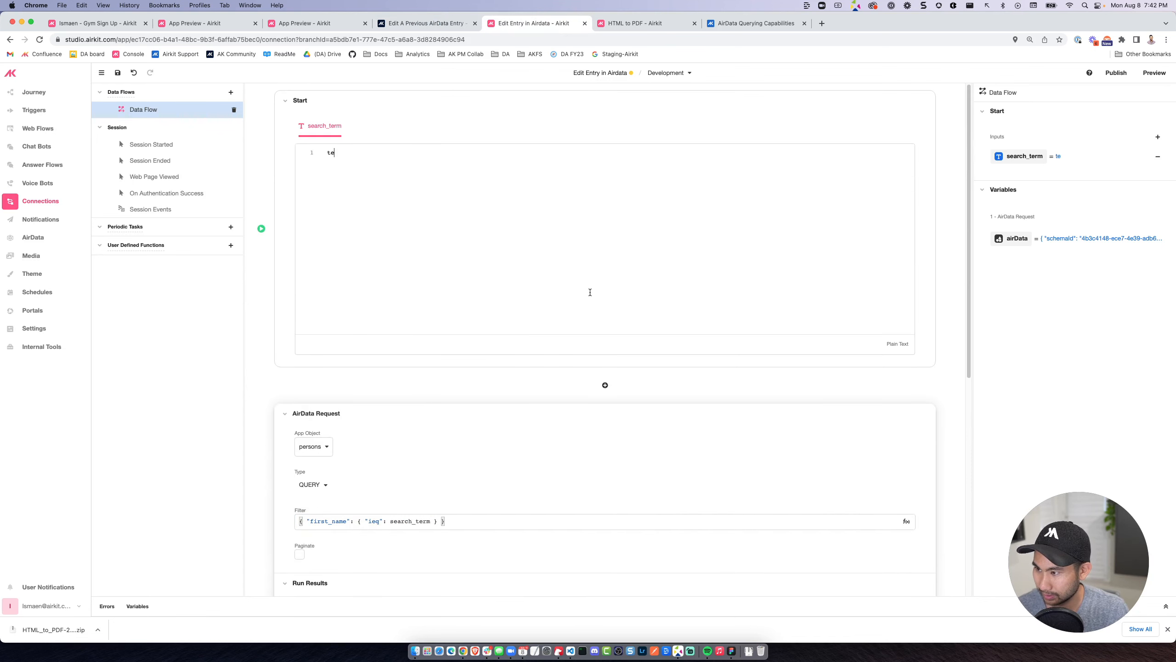
type("e")
scroll(590, 297, "down", 5)
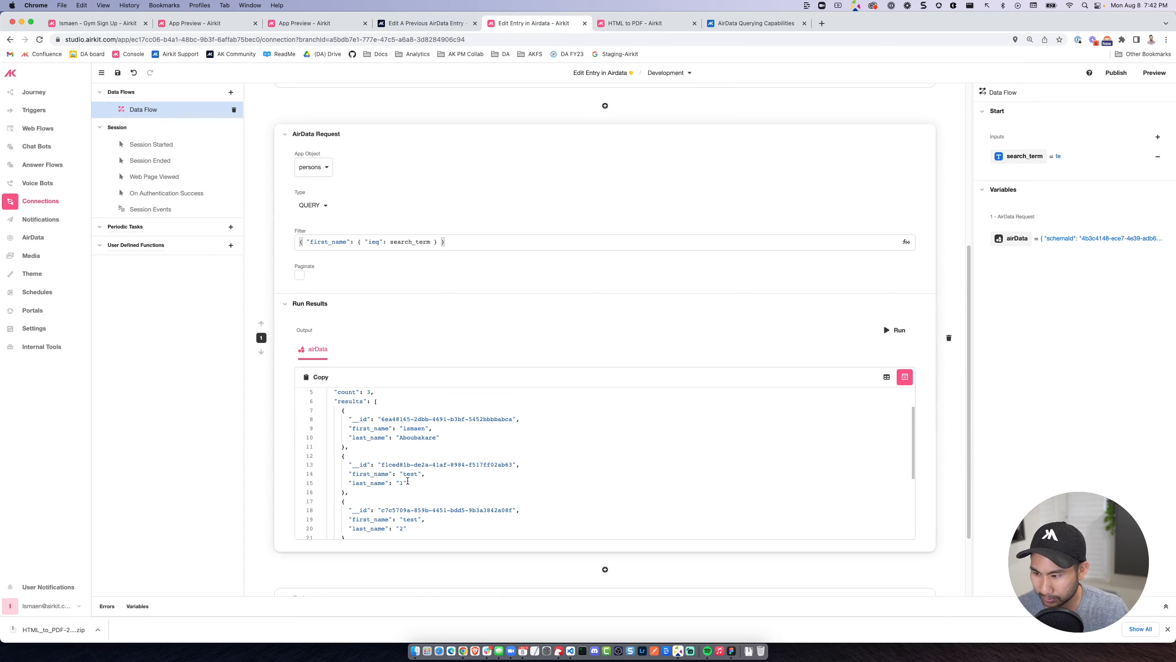
left_click(895, 330)
scroll(601, 371, "down", 2)
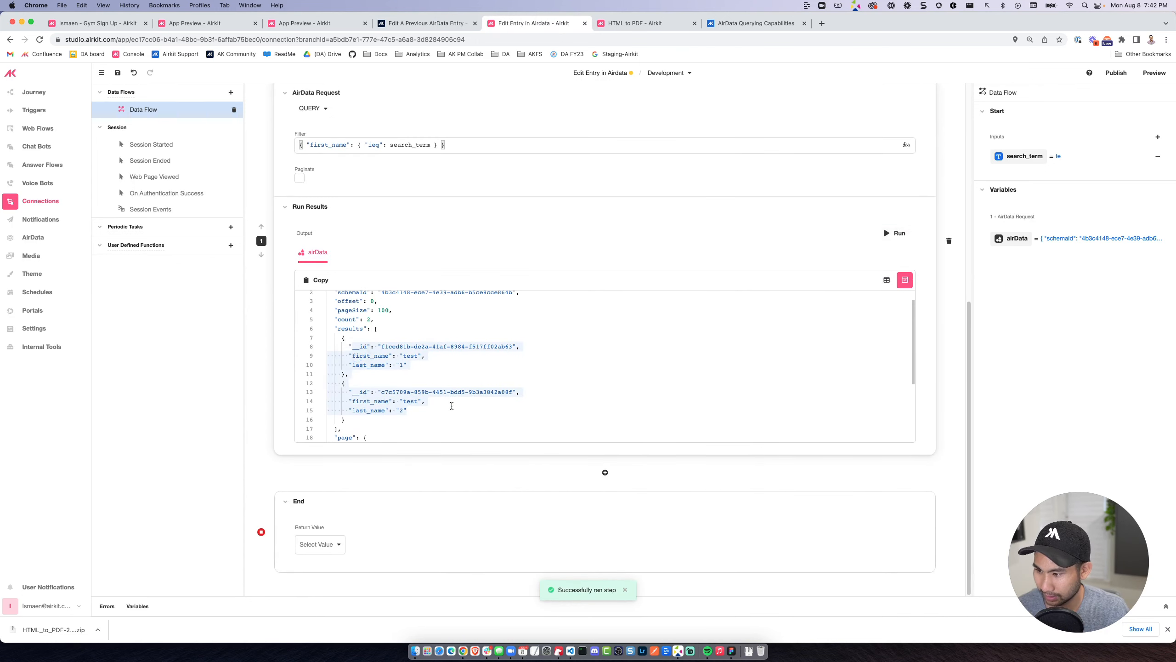
scroll(399, 278, "up", 5)
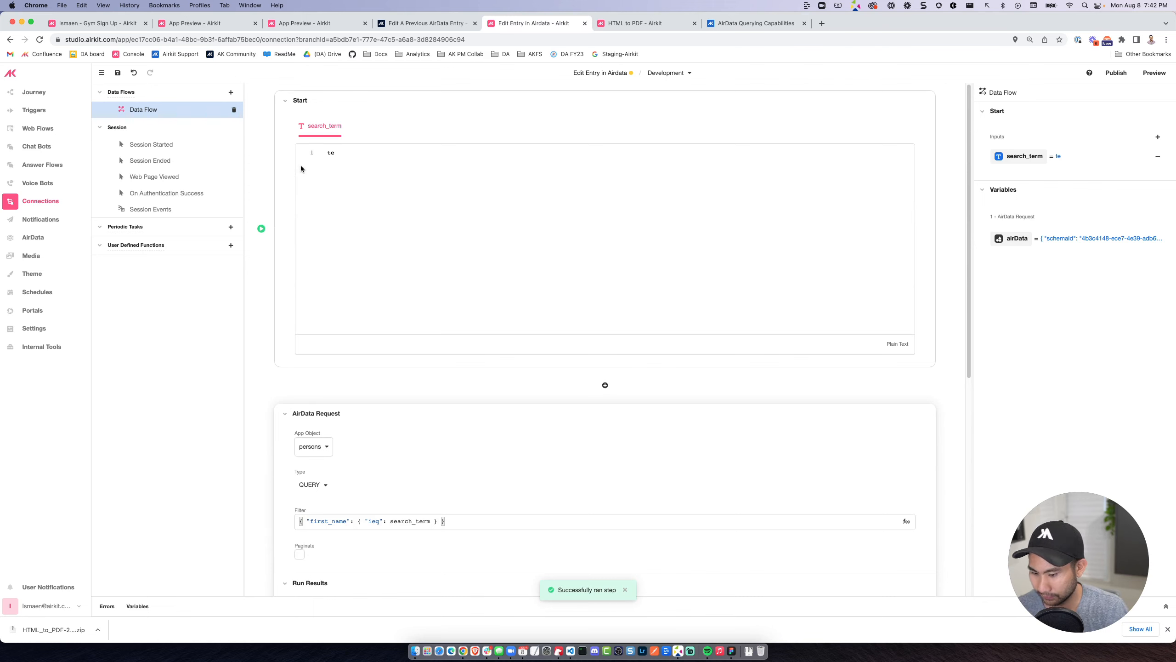
Change the search_term input's sample value to ism, rerun the AirData request and check the returned record.
key("BackSpace")
key("BackSpace")
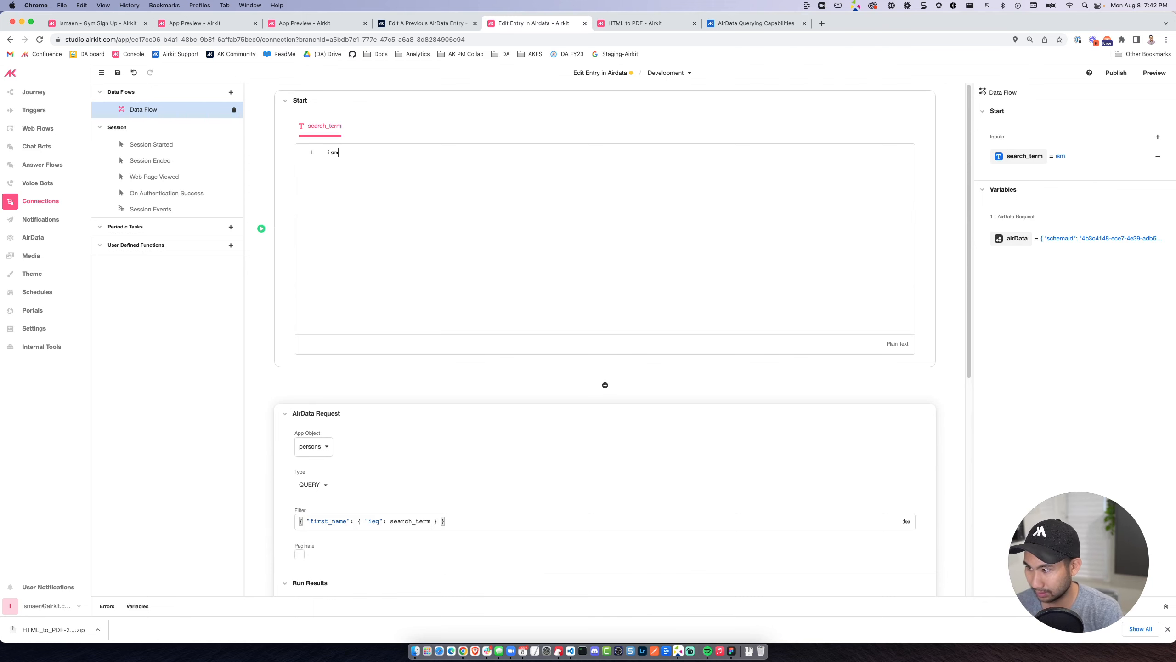
scroll(601, 305, "down", 5)
left_click(893, 360)
scroll(602, 371, "down", 3)
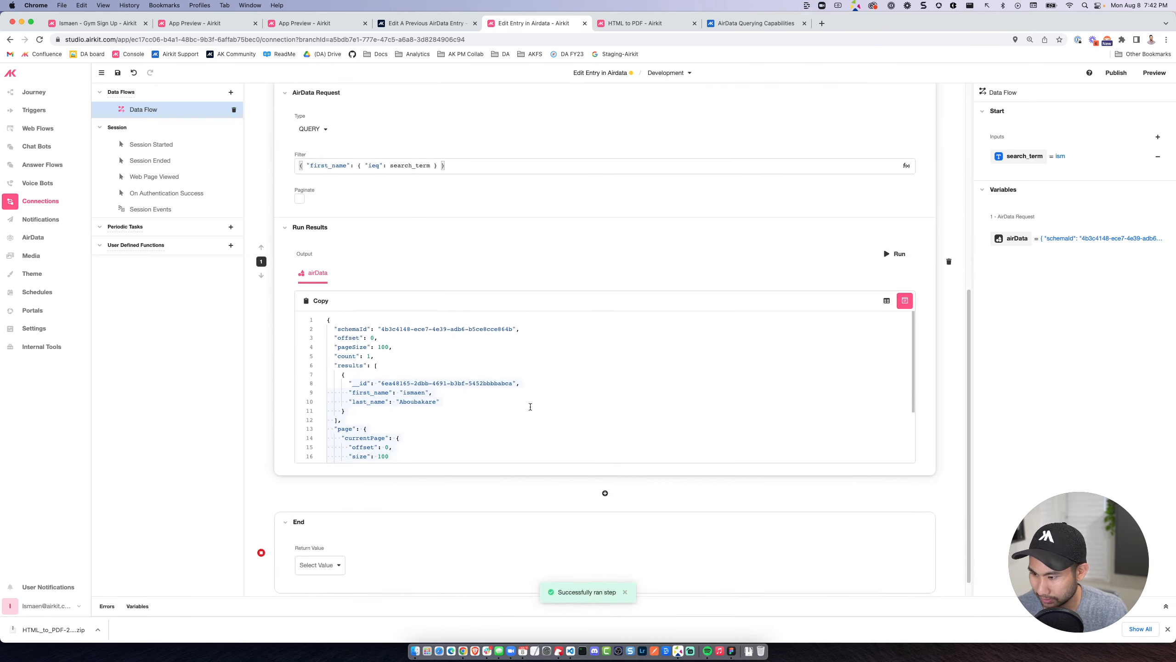
left_click_drag(453, 384, 334, 355)
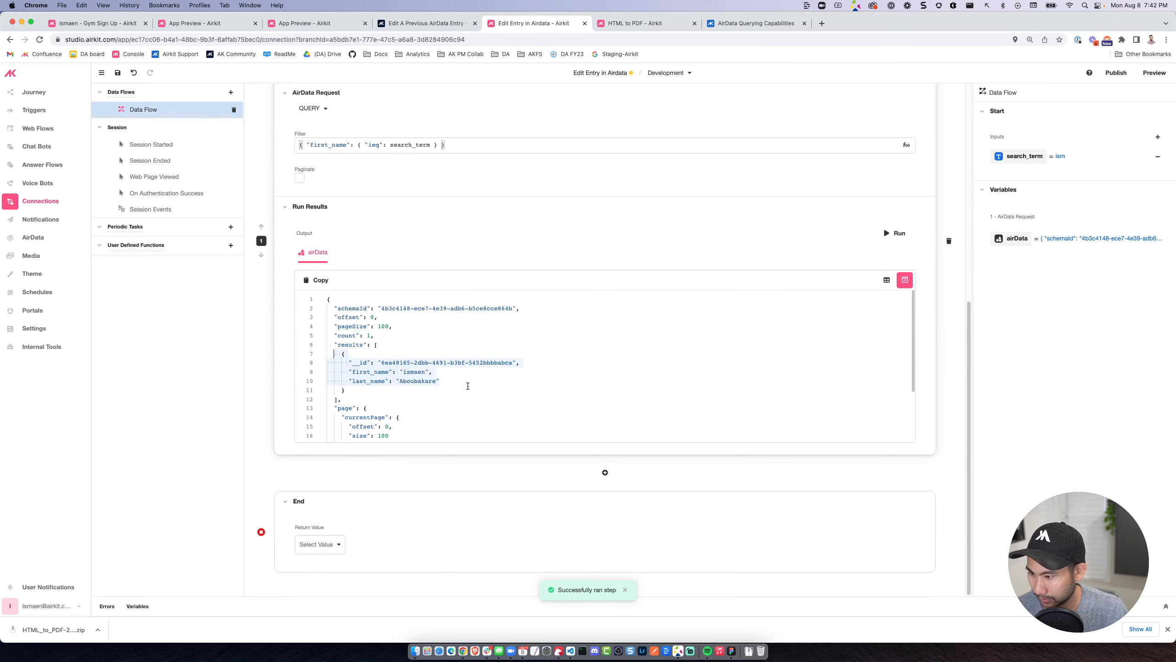
scroll(426, 374, "up", 4)
scroll(425, 373, "up", 5)
scroll(342, 195, "down", 8)
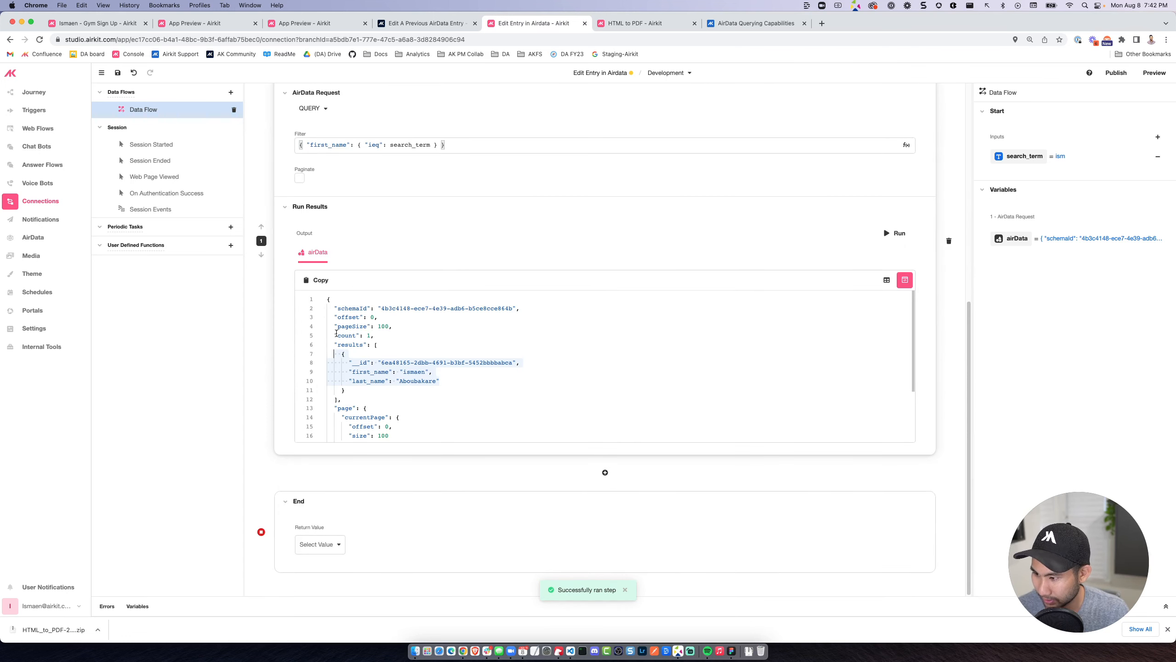
Add a Transform operation after the AirData request with the expression airData.results[*].
left_click(604, 472)
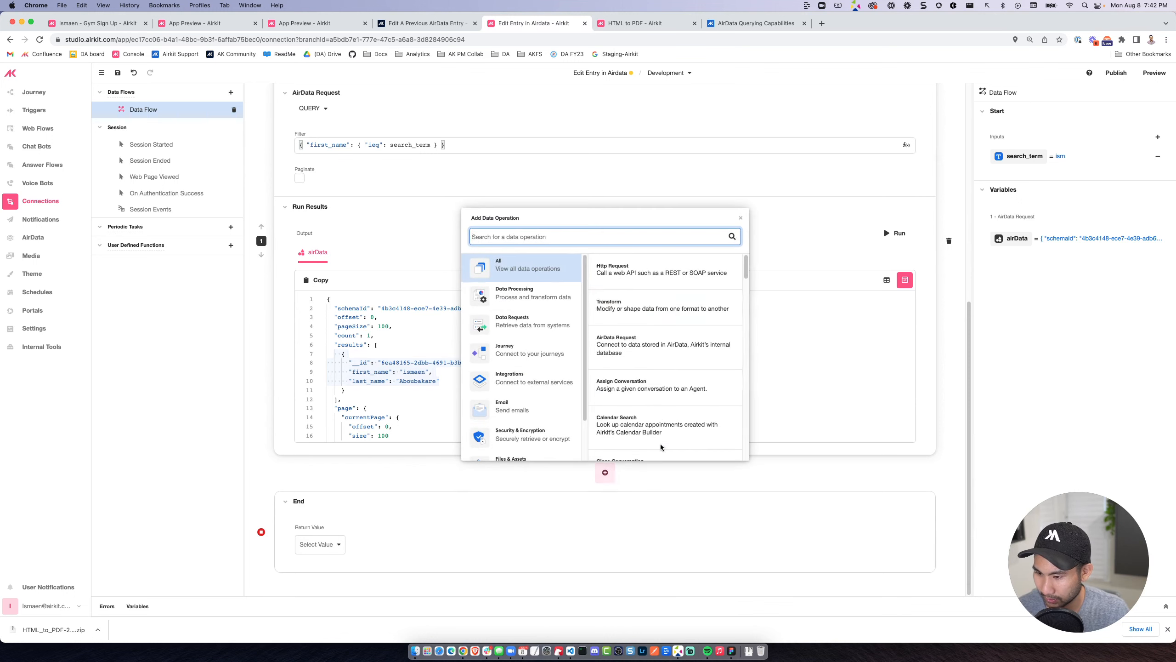
left_click(642, 304)
left_click(329, 542)
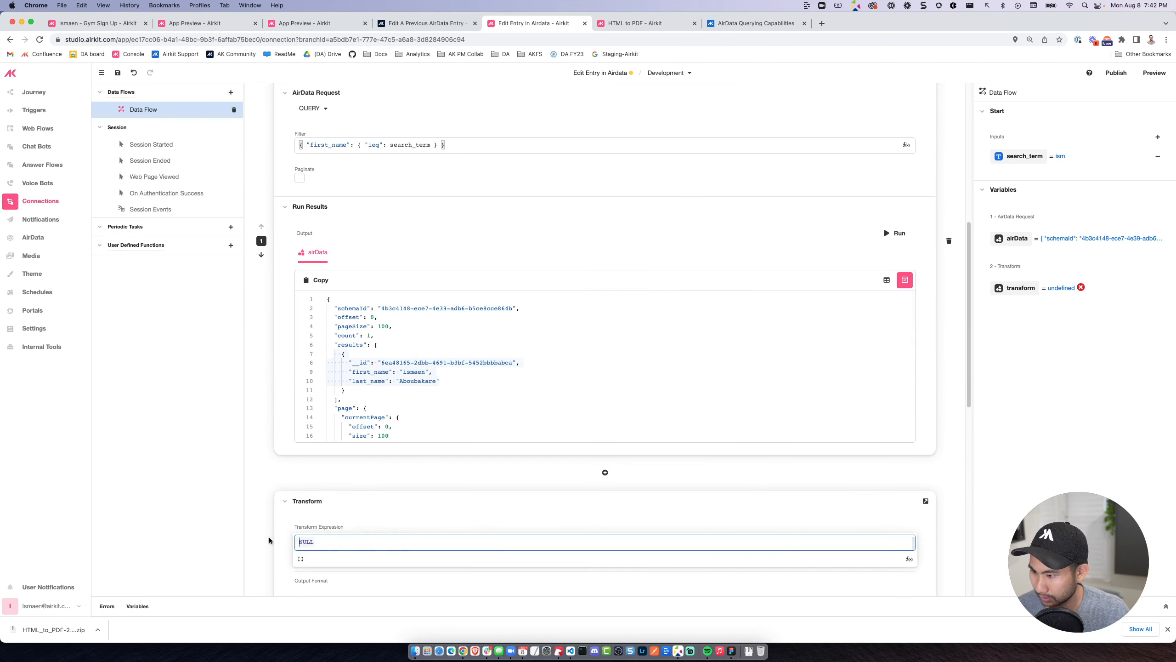
type("resul")
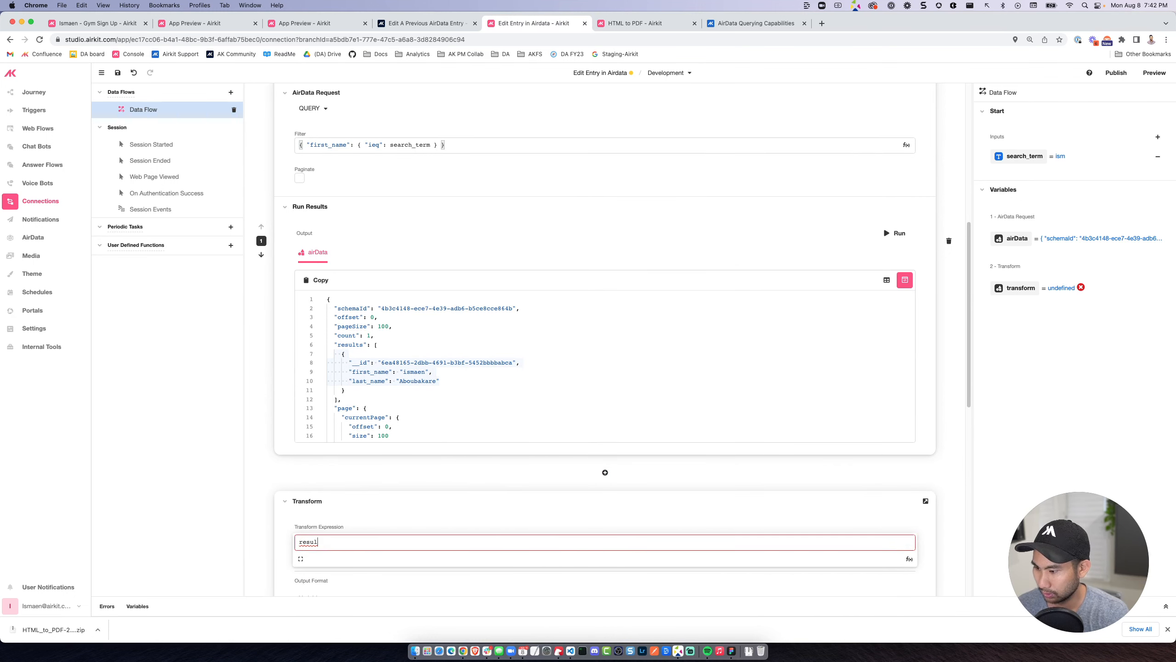
type("airData.re")
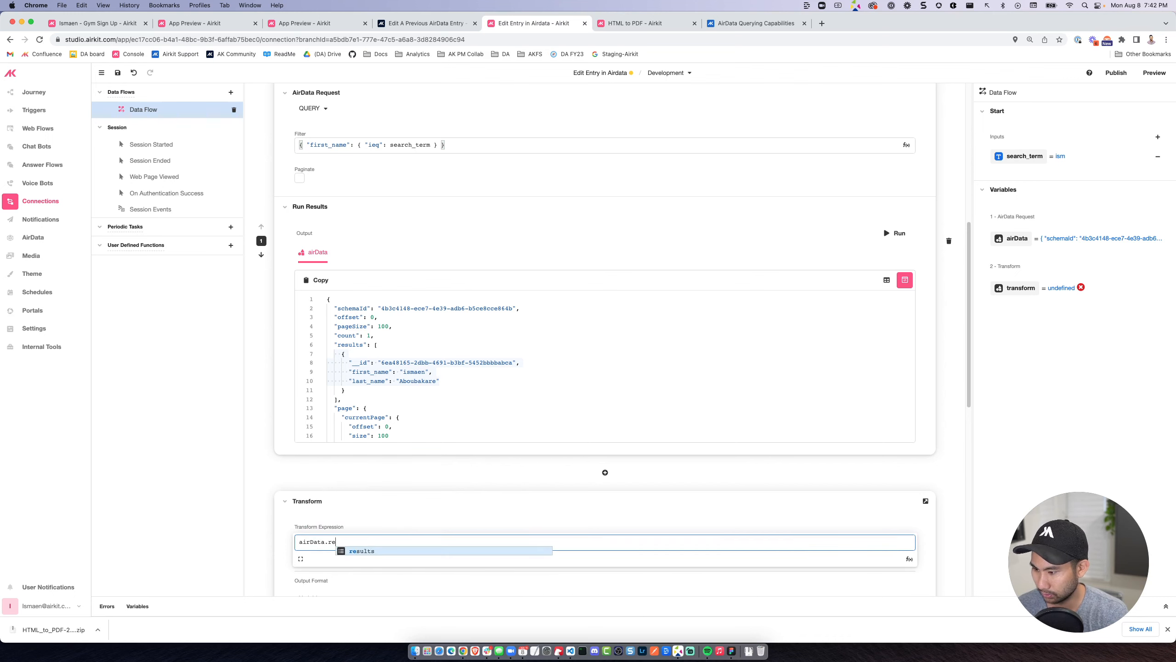
type("sults.[0")
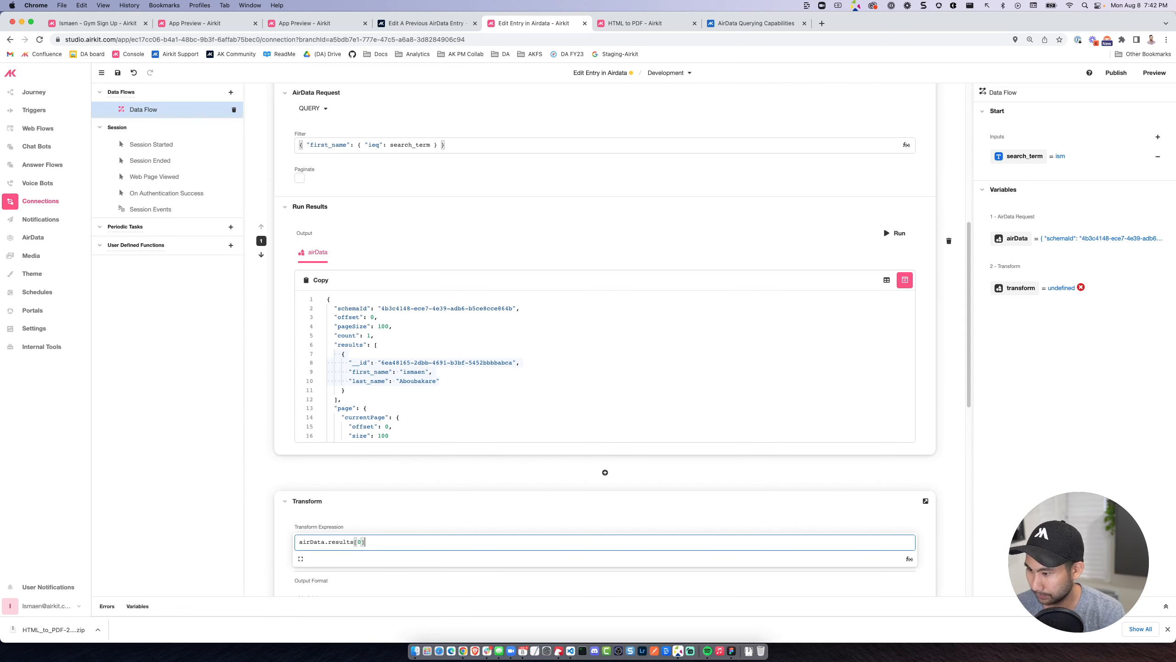
key("BackSpace")
key("BackSpace")
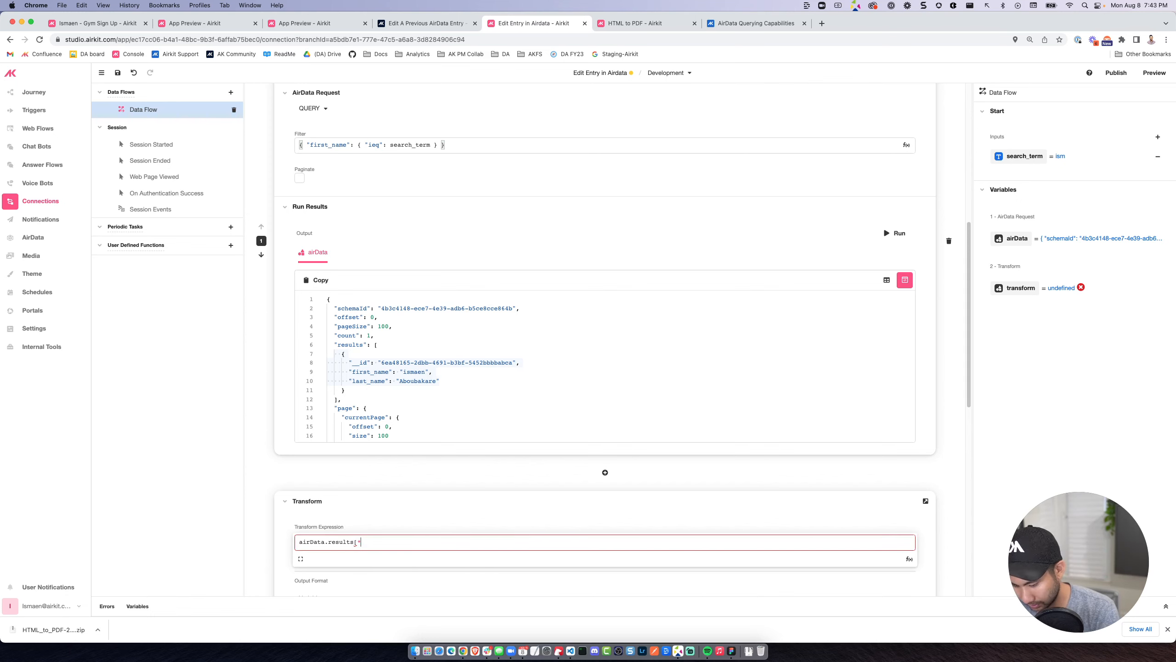
type("*]")
Run the Transform operation and set the data flow's return value to transform.
scroll(754, 452, "down", 6)
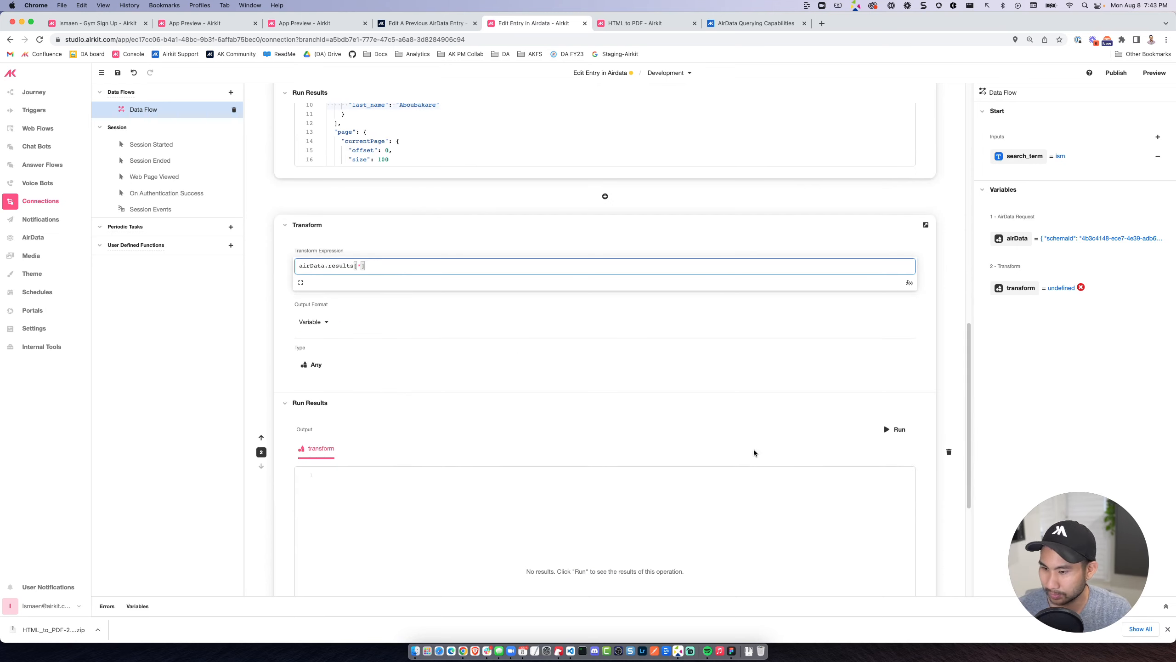
left_click(885, 429)
scroll(583, 420, "down", 5)
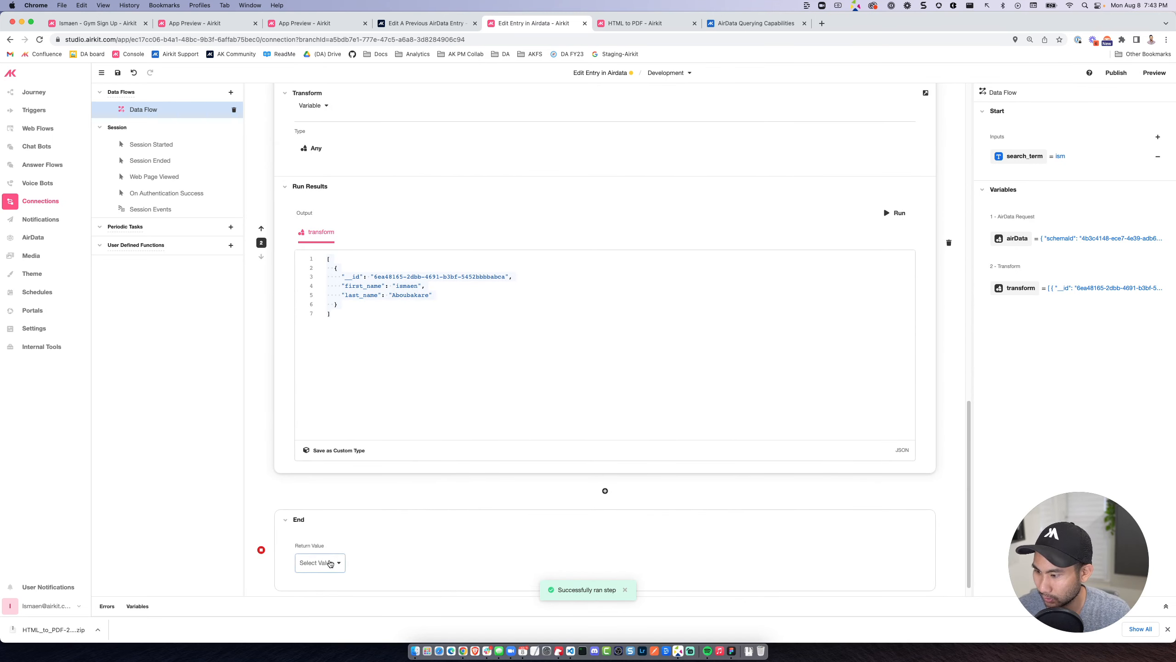
left_click(319, 561)
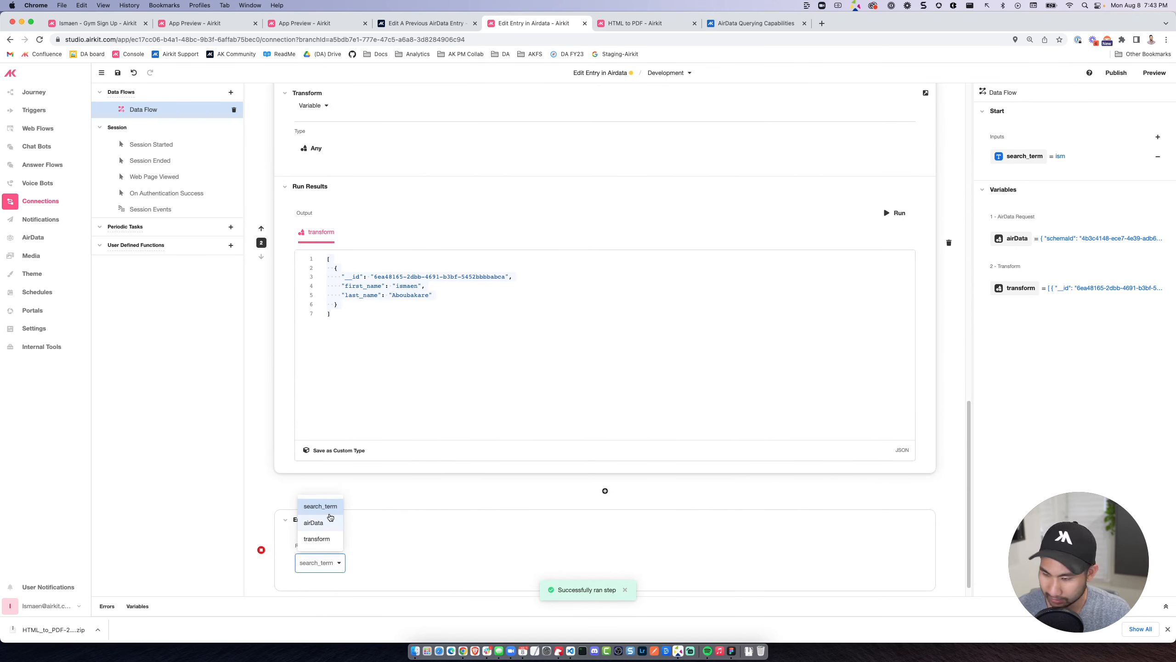
left_click(324, 539)
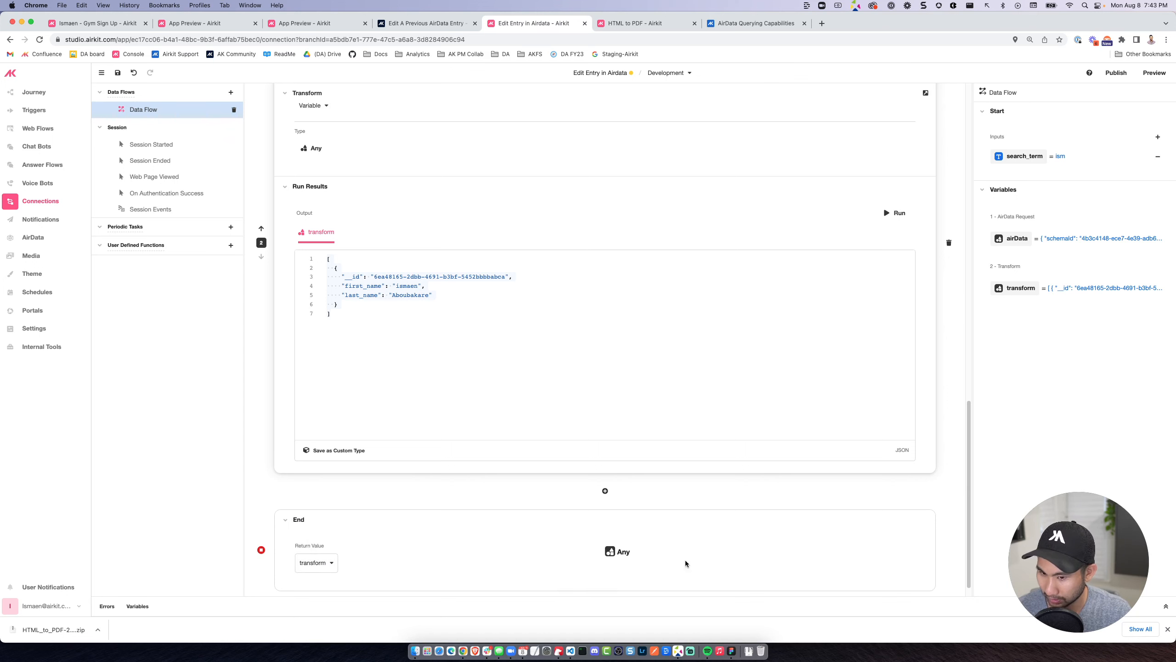
In the web flow, create a global variable of type List of persons named person_list.
left_click(39, 128)
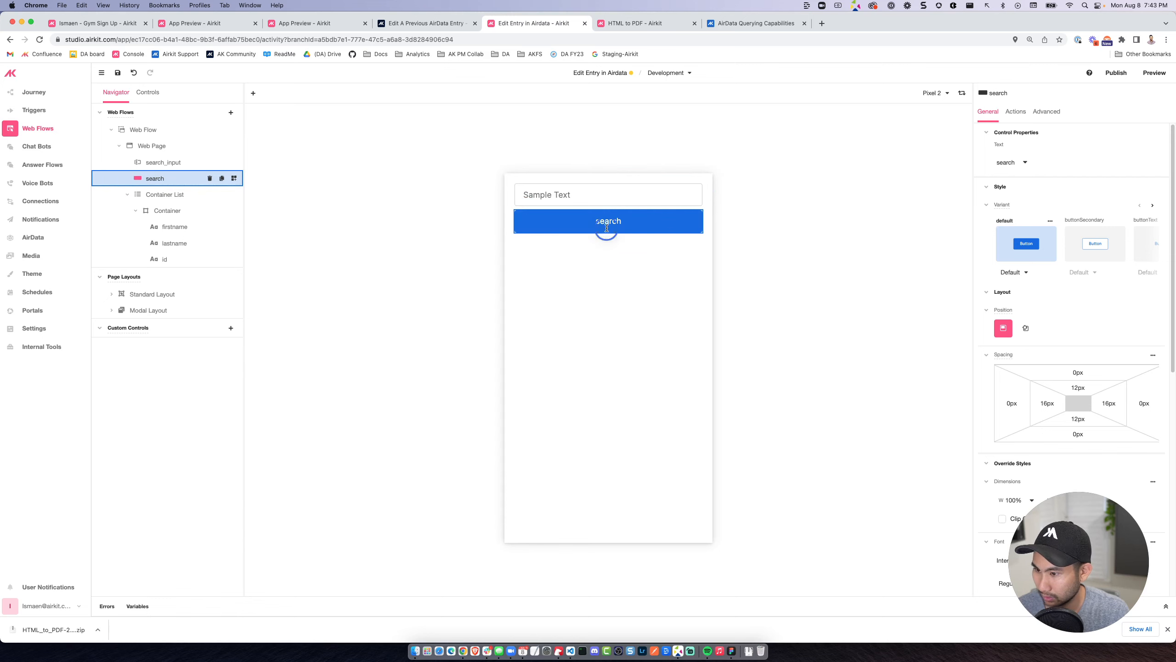
left_click(147, 608)
left_click(170, 535)
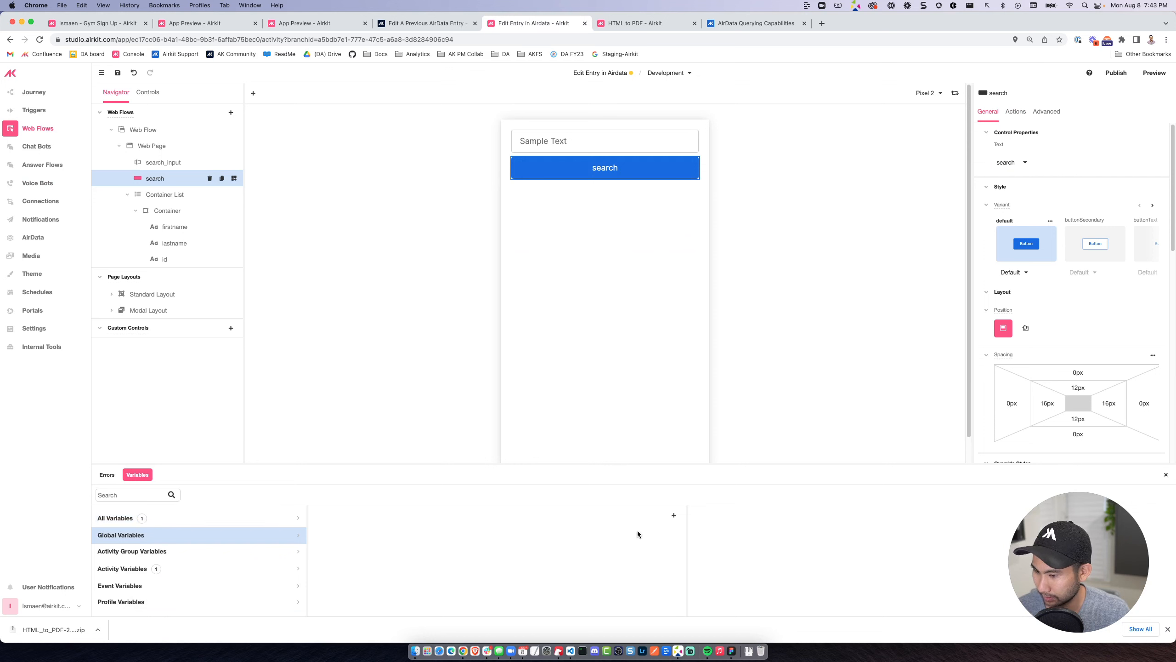
left_click(673, 515)
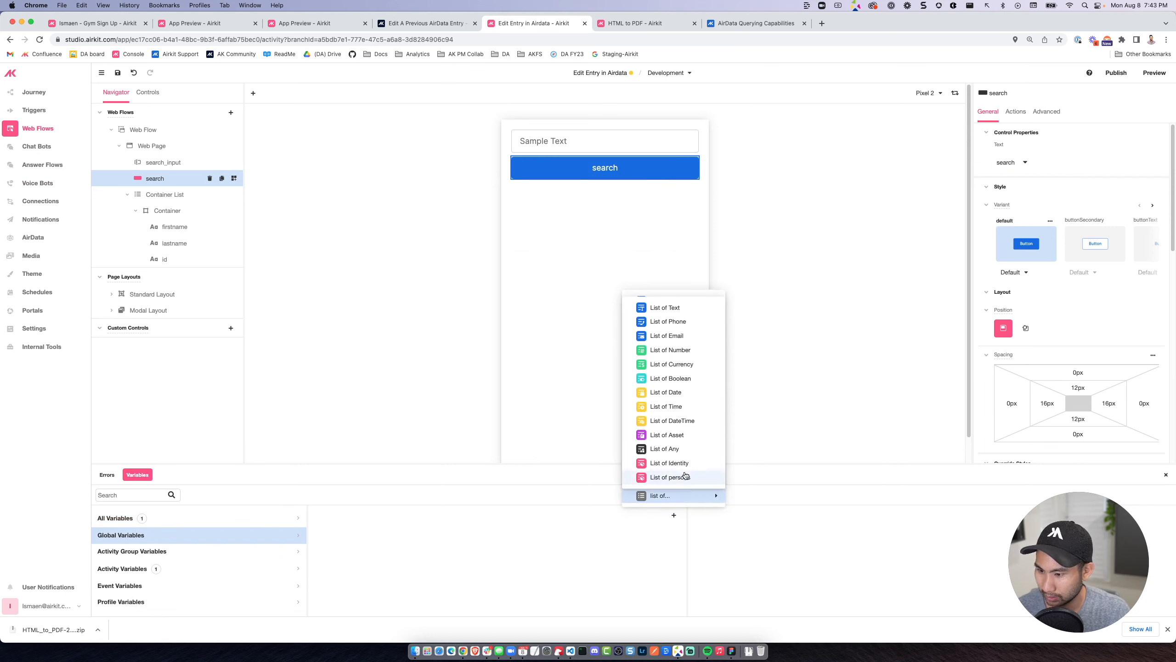
mouse_move(671, 494)
left_click(673, 481)
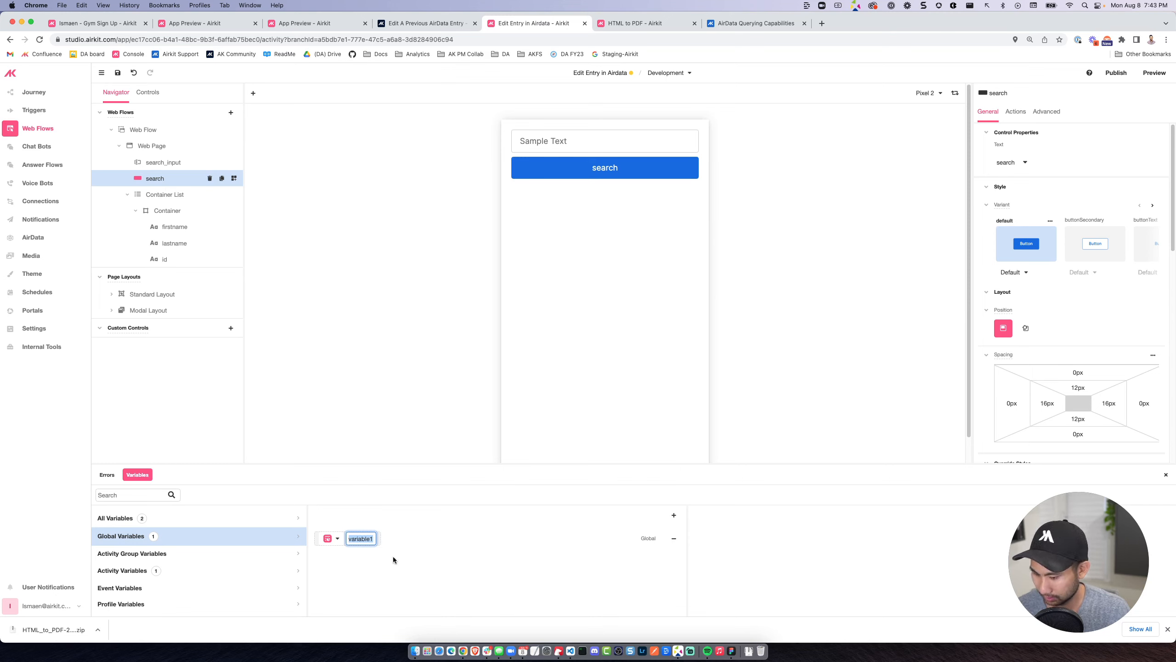
type("person_")
key("Return")
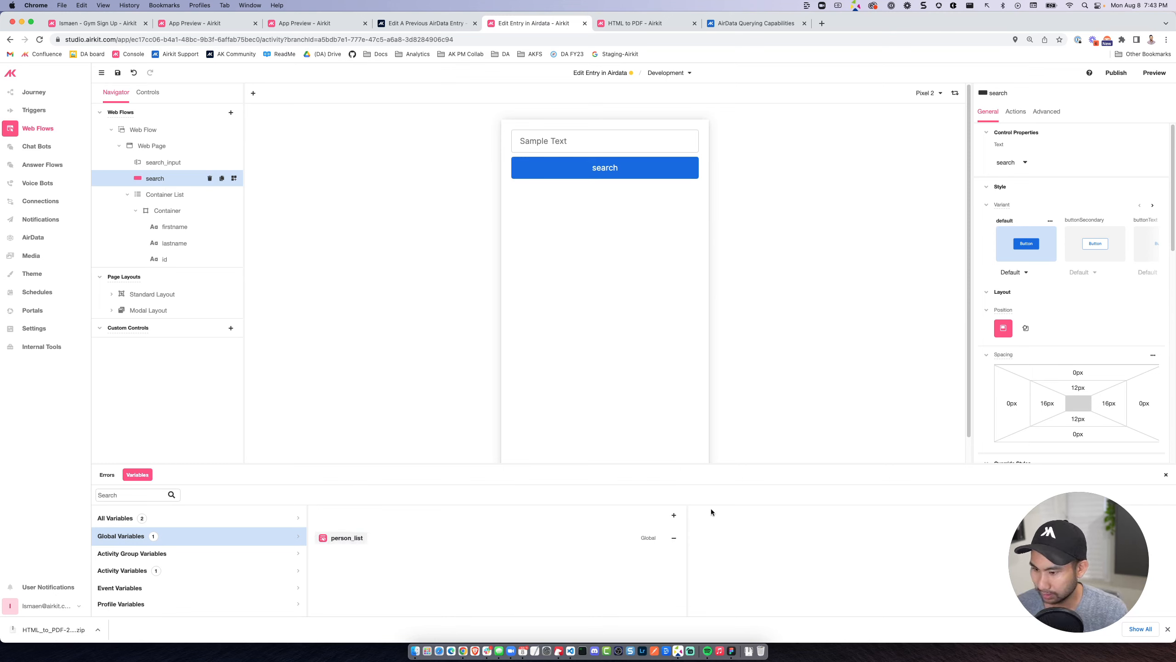
Bind the Container List's data to session.person_list.
left_click(165, 195)
left_click(1036, 162)
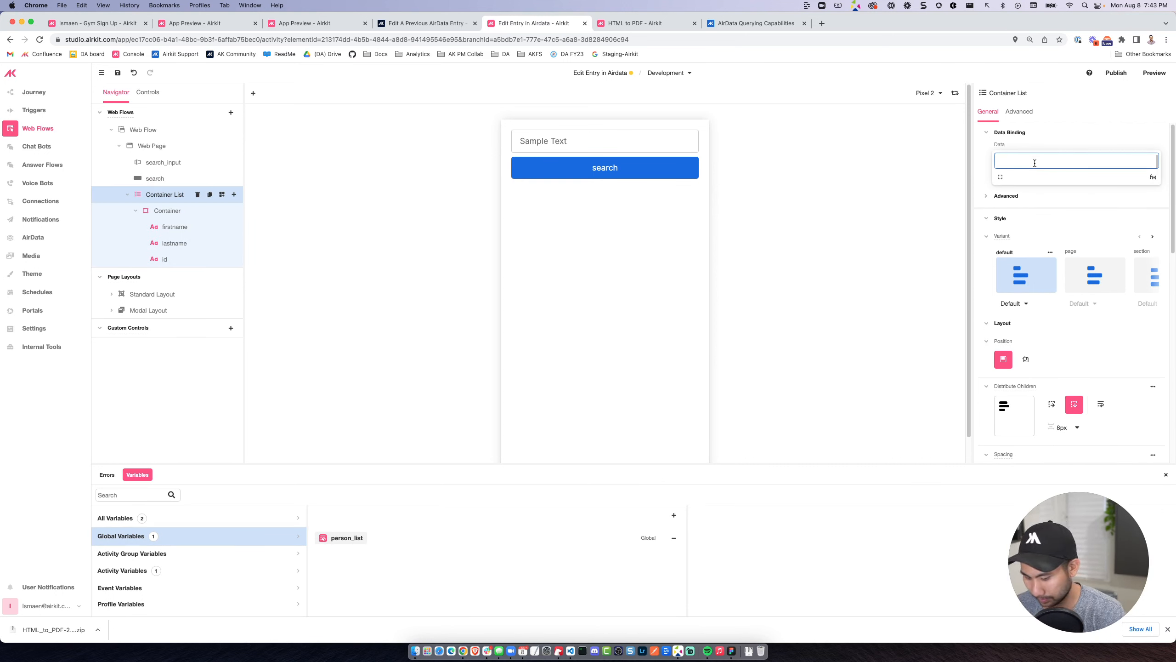
type("person")
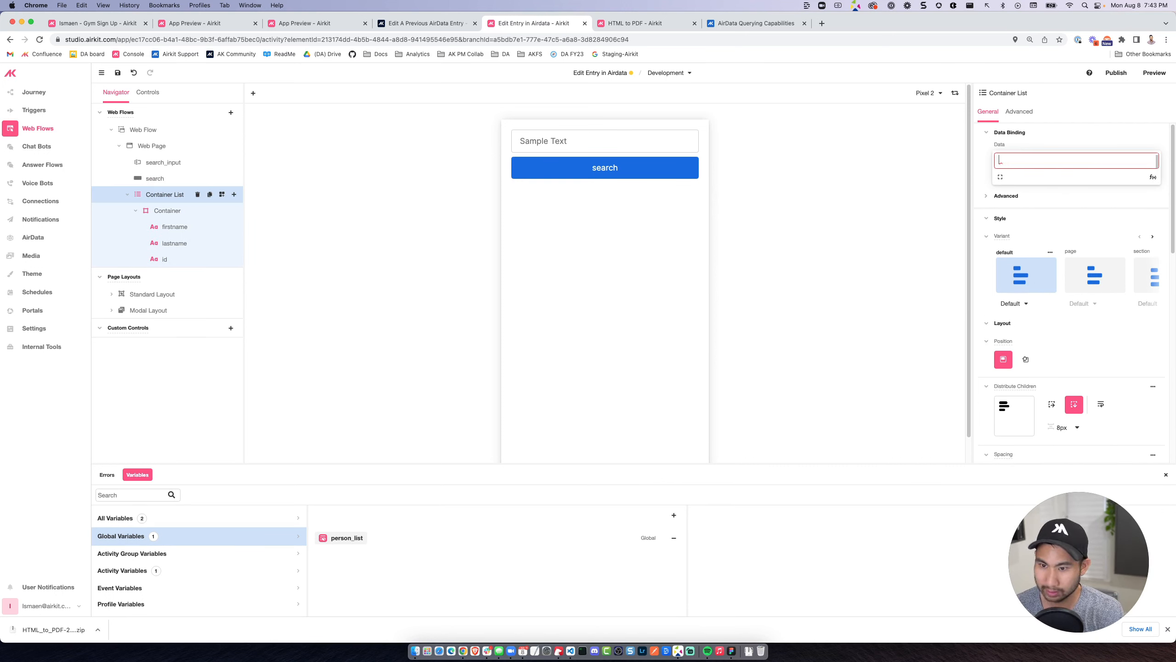
type("session.person_list")
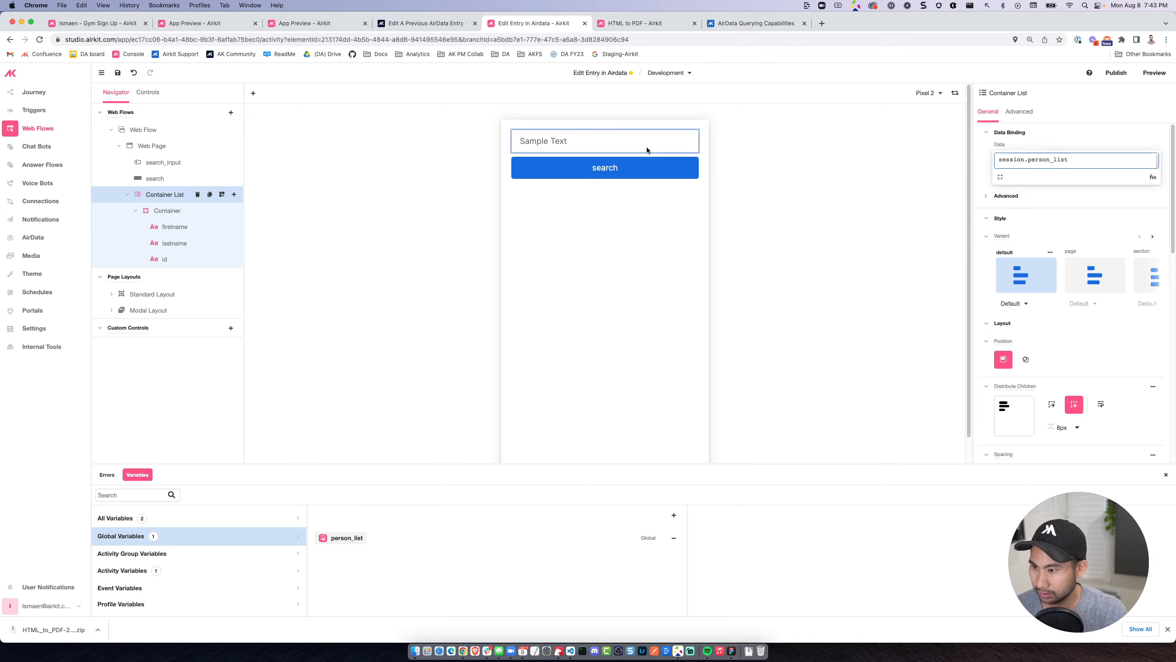
Set the output binding of the search button's Run Data Flow action to session.person_list.
left_click(640, 166)
left_click(1014, 111)
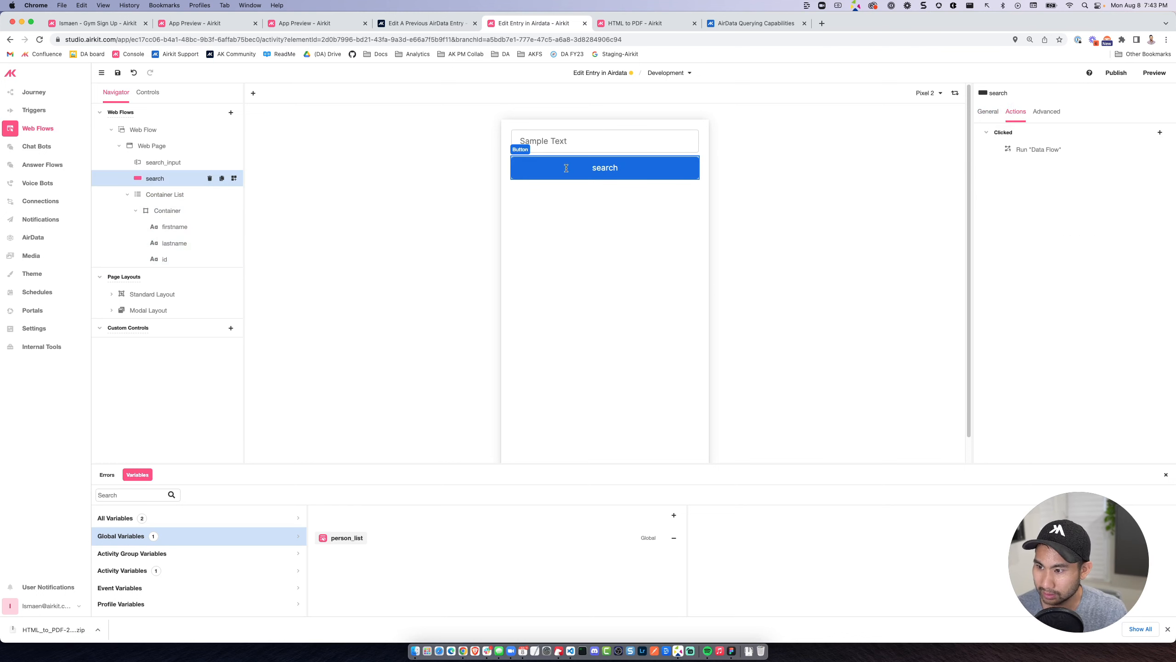
left_click(1060, 149)
left_click(882, 215)
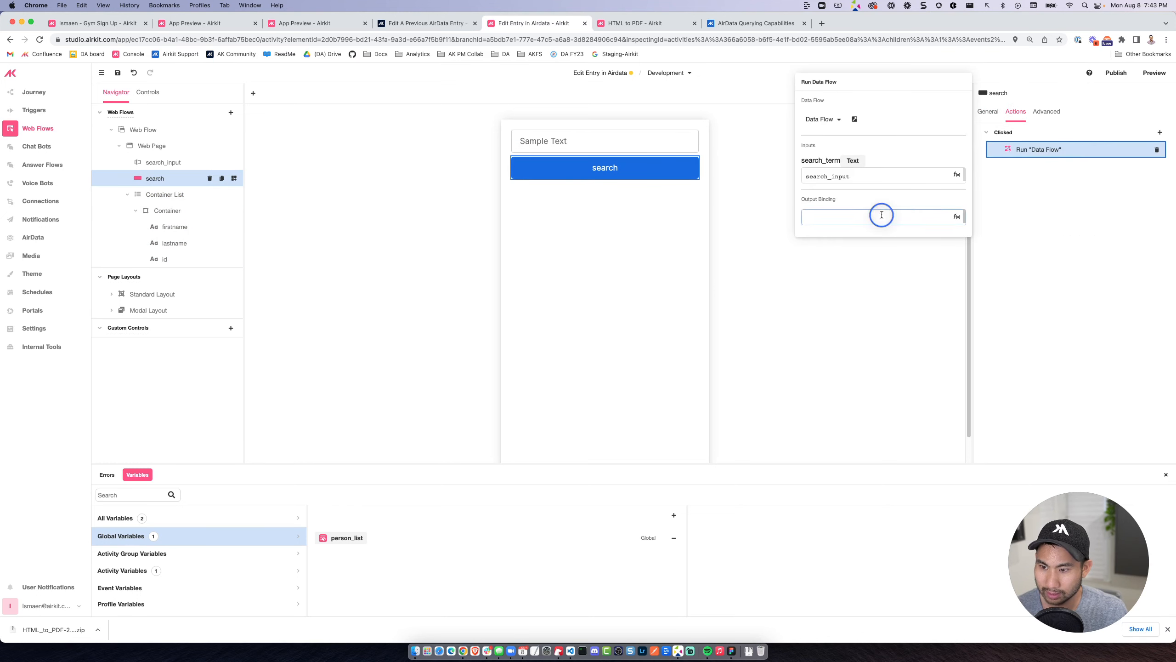
type("session.person_list")
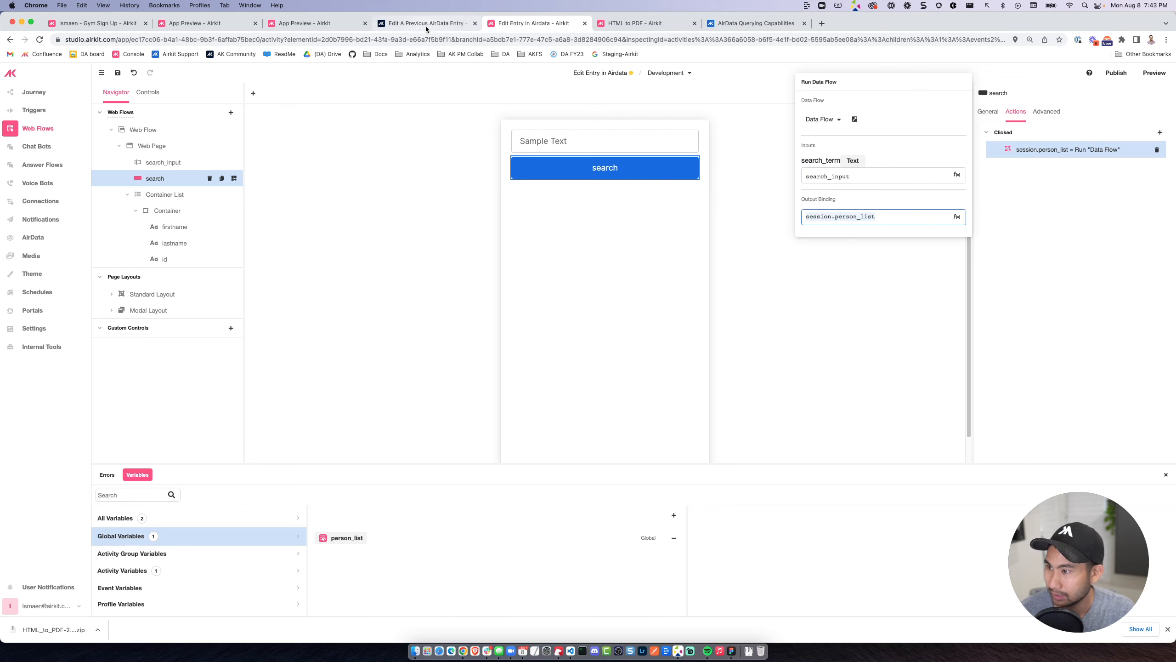
Close the HTML to PDF browser tab and stay in the Edit Entry in Airdata app.
left_click(645, 22)
left_click(534, 23)
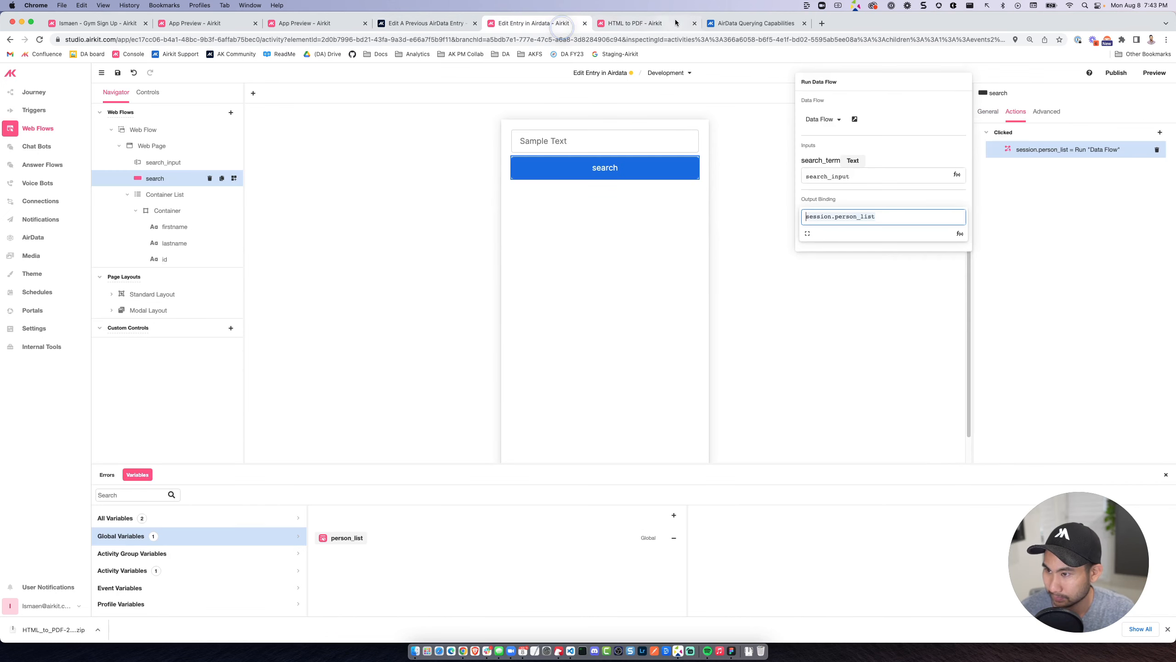
left_click(694, 23)
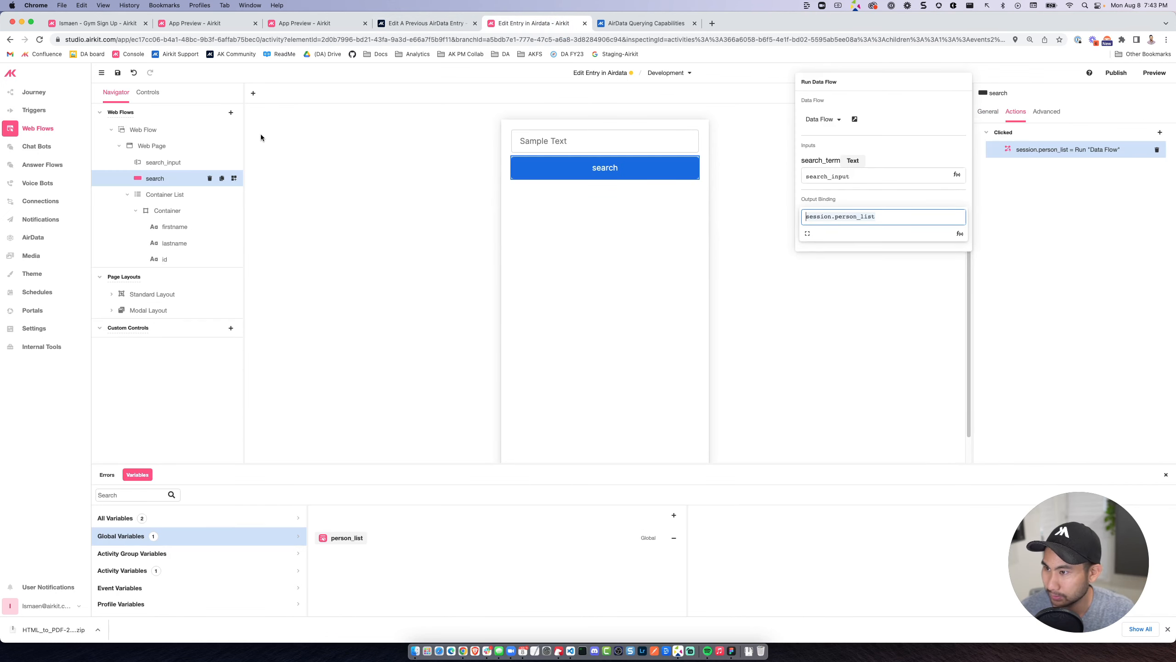
Review the data flow's AirData request filter, transform results and return value.
left_click(40, 201)
scroll(461, 351, "down", 10)
scroll(461, 351, "up", 10)
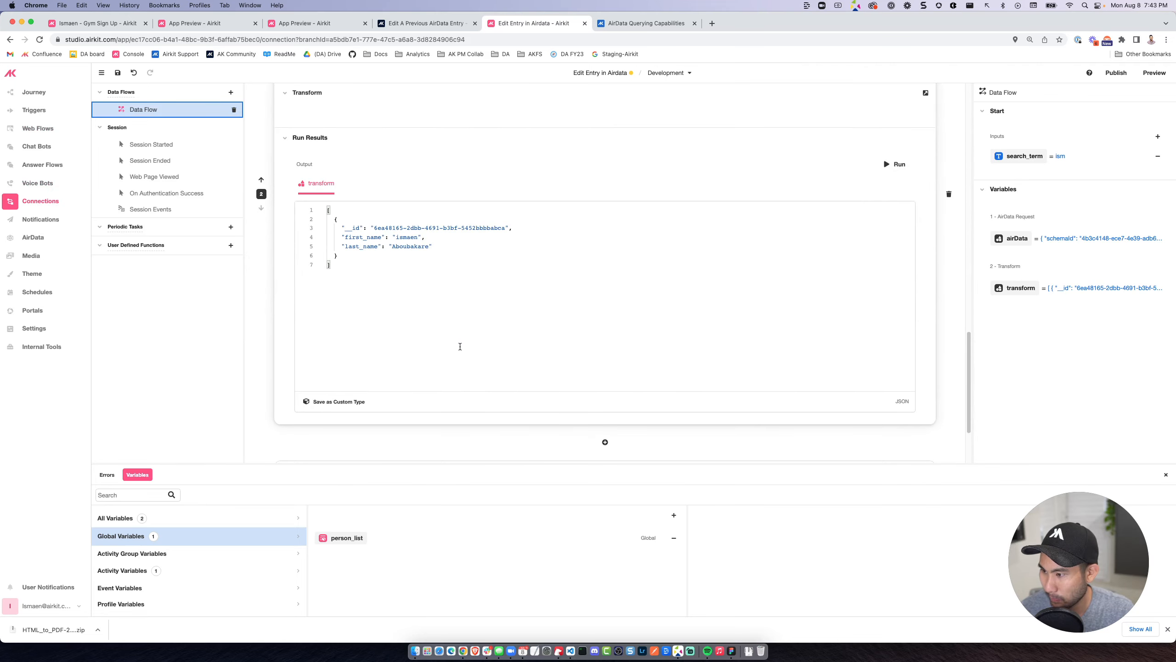
right_click(447, 258)
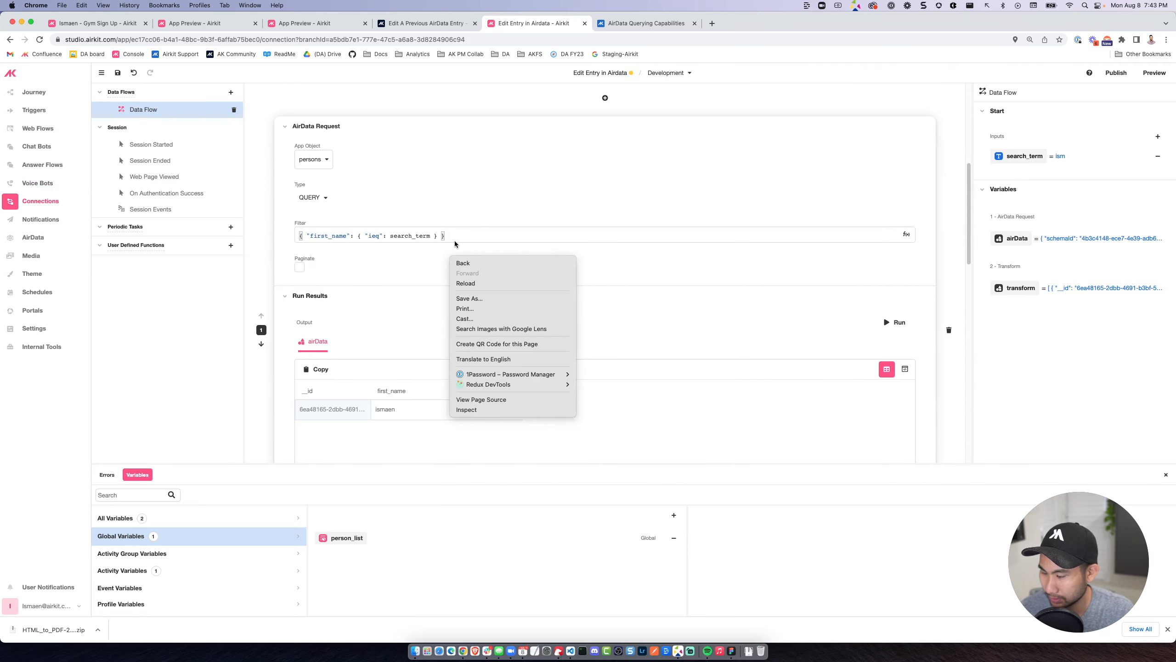
left_click(439, 243)
scroll(448, 282, "down", 10)
scroll(448, 288, "down", 2)
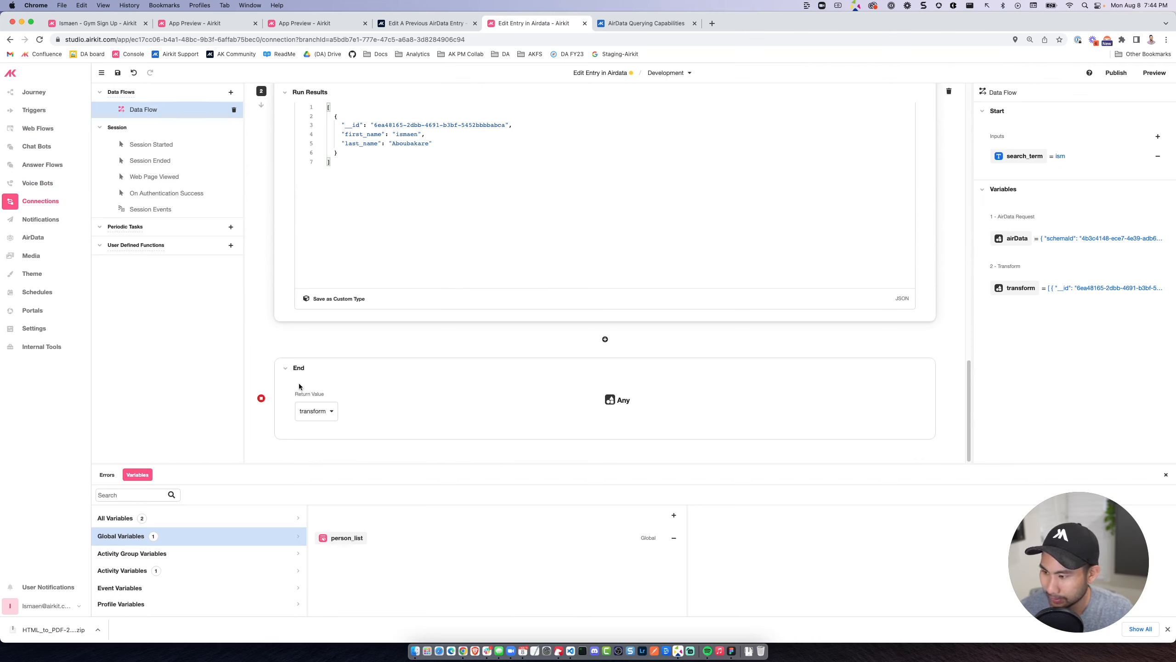
In the web flow's Container List, bind the firstname label's text to item.first_name.
left_click(56, 128)
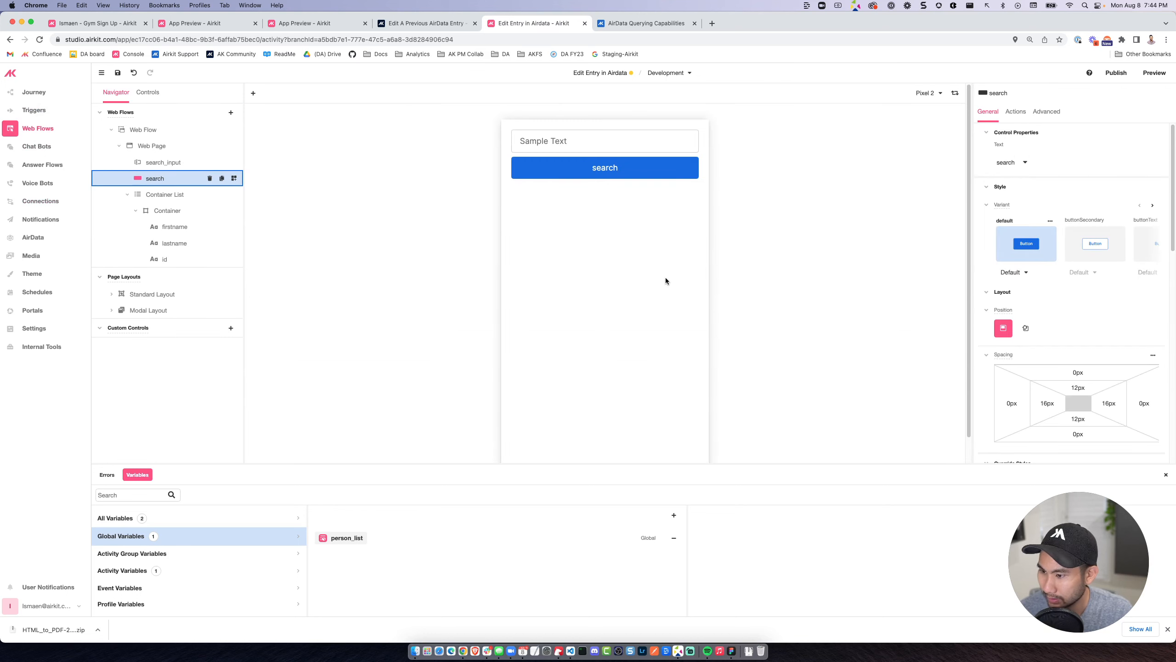
left_click(159, 195)
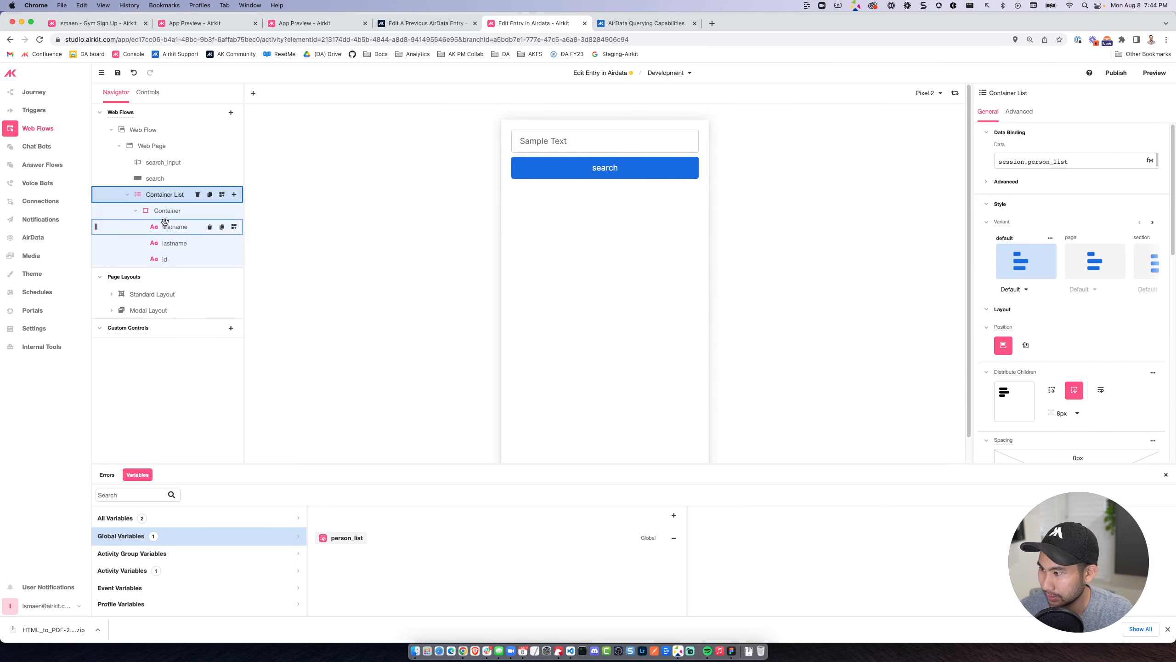
left_click(167, 227)
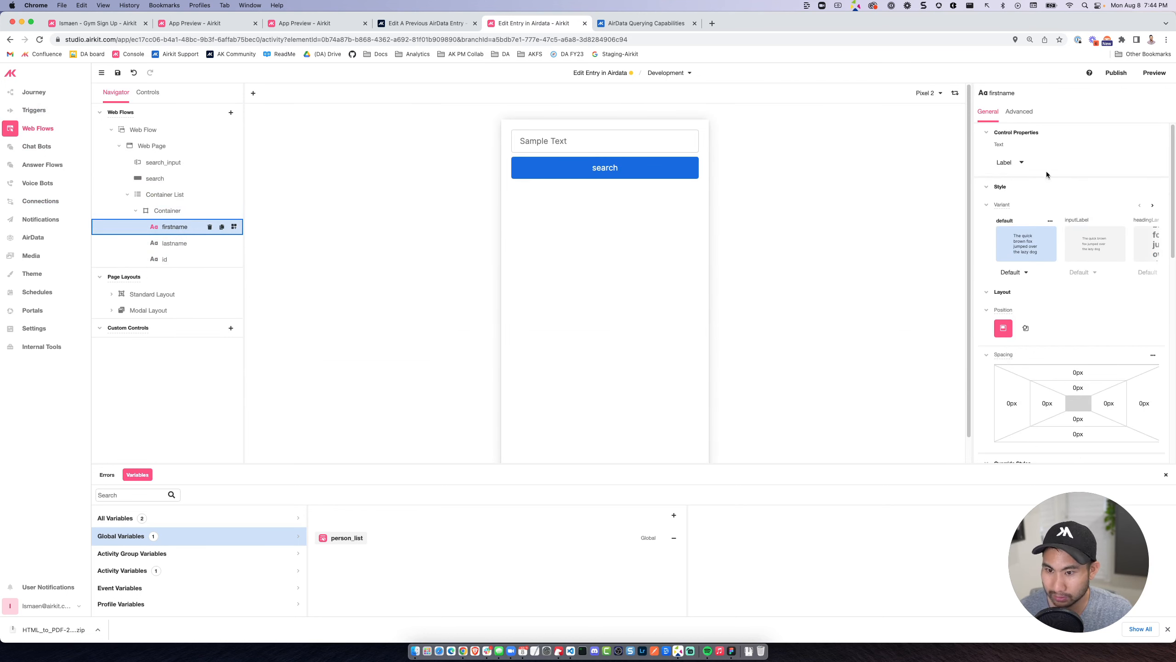
left_click(1021, 166)
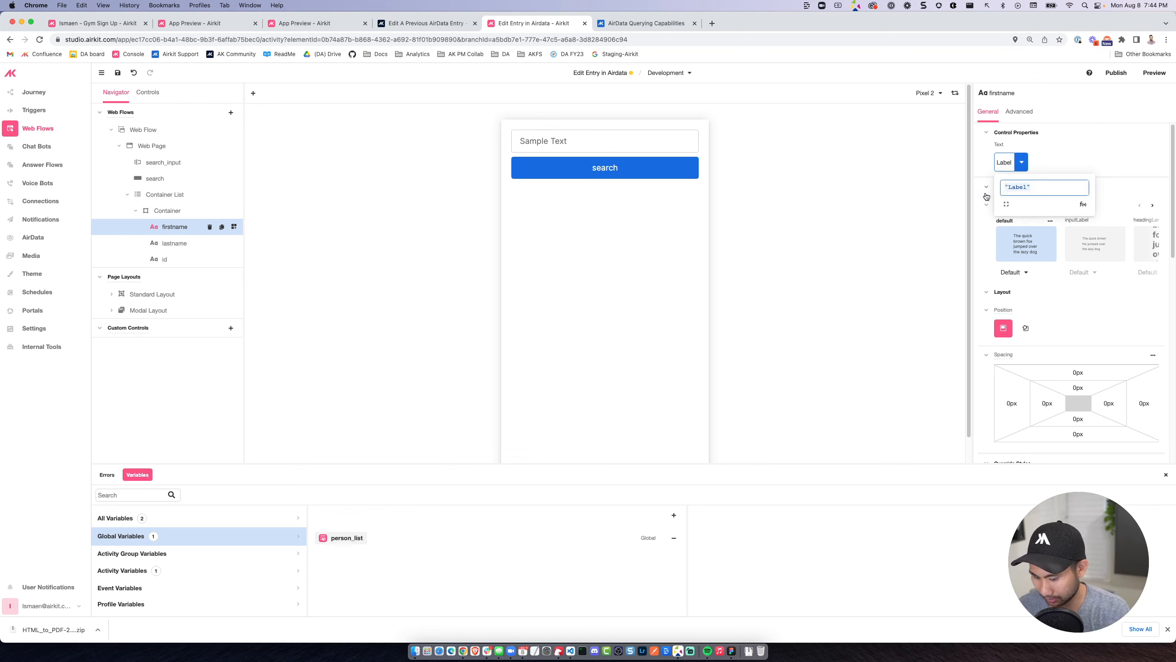
type("item.")
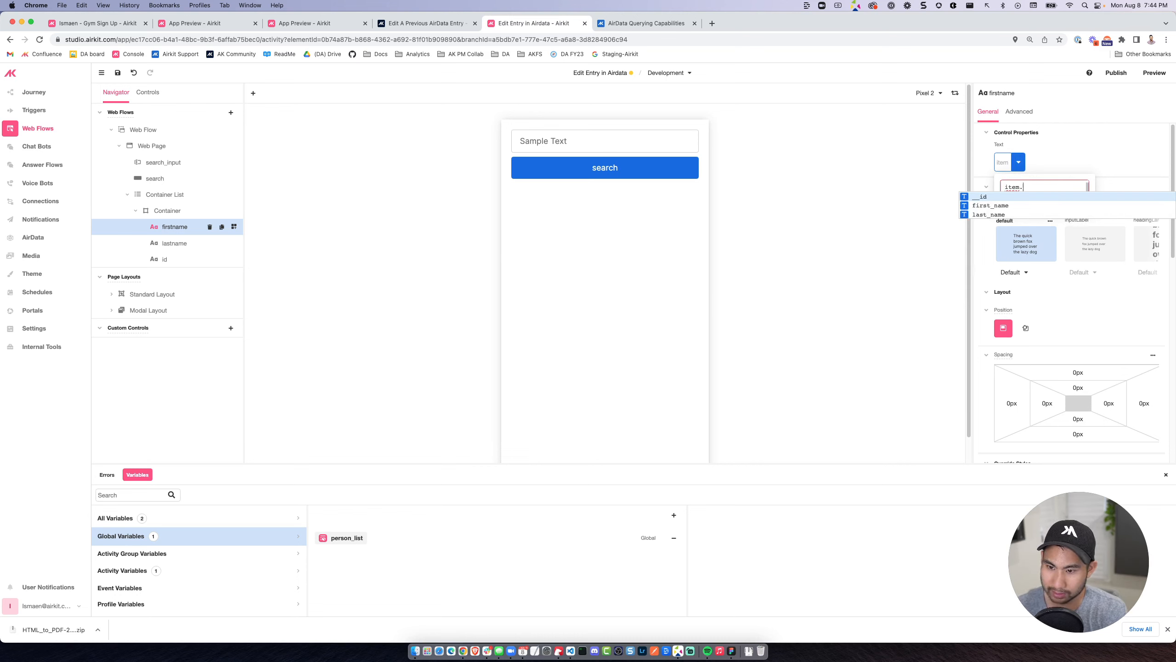
left_click(1041, 206)
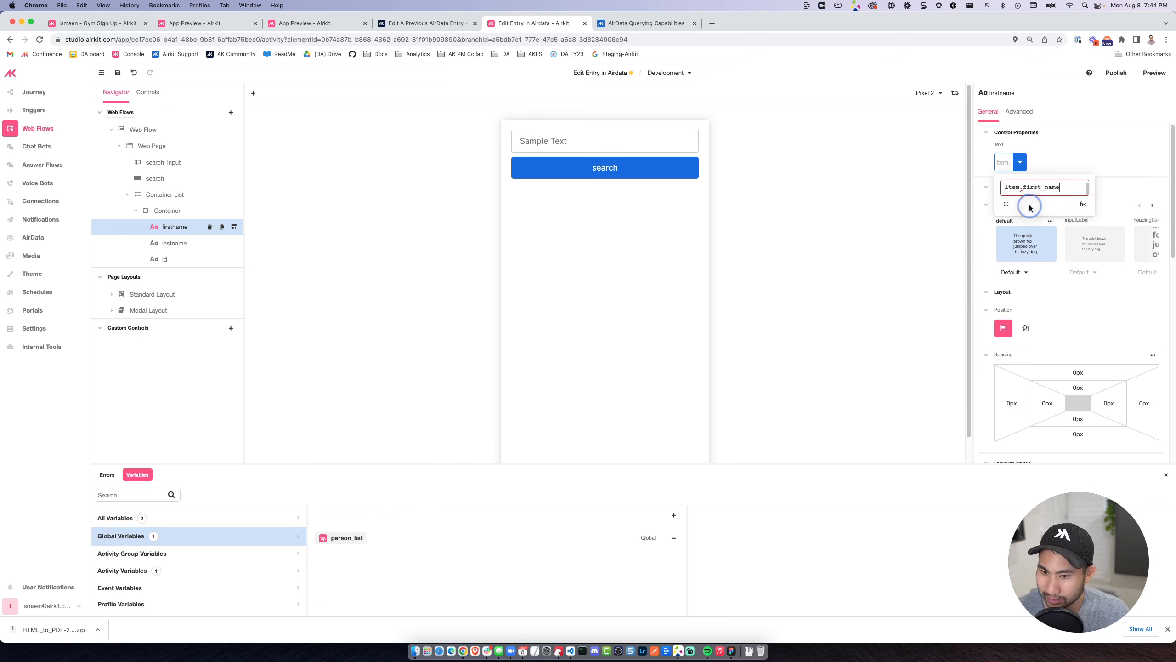
Bind the lastname label's text to item.last_name.
left_click(176, 237)
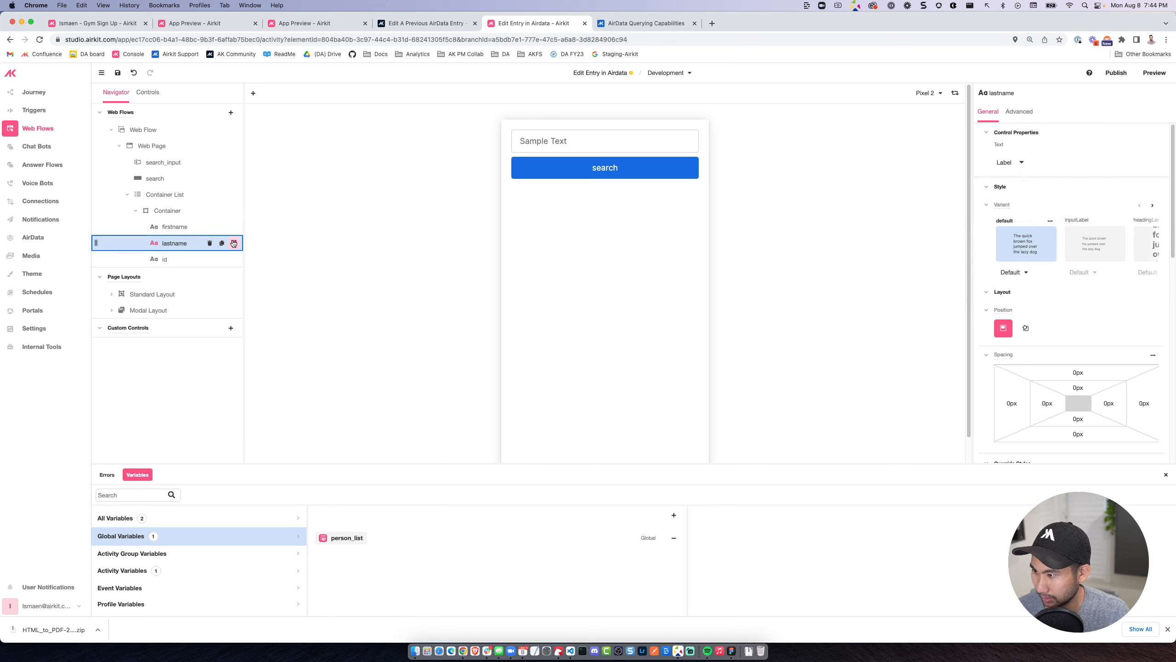
left_click(1014, 162)
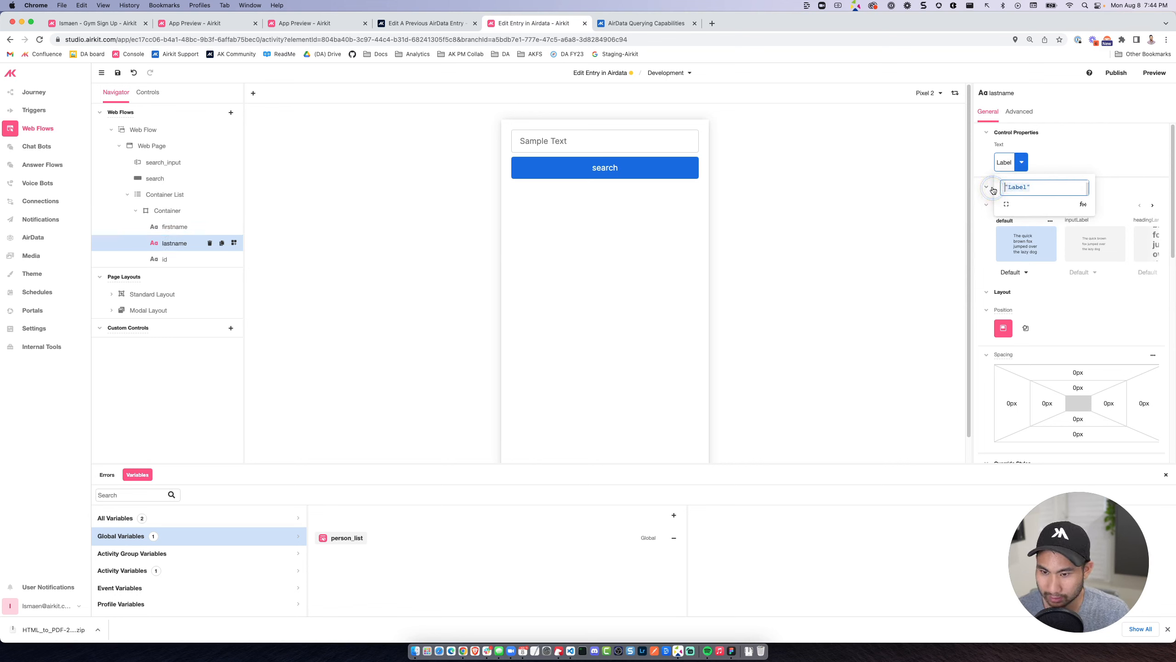
type("item.")
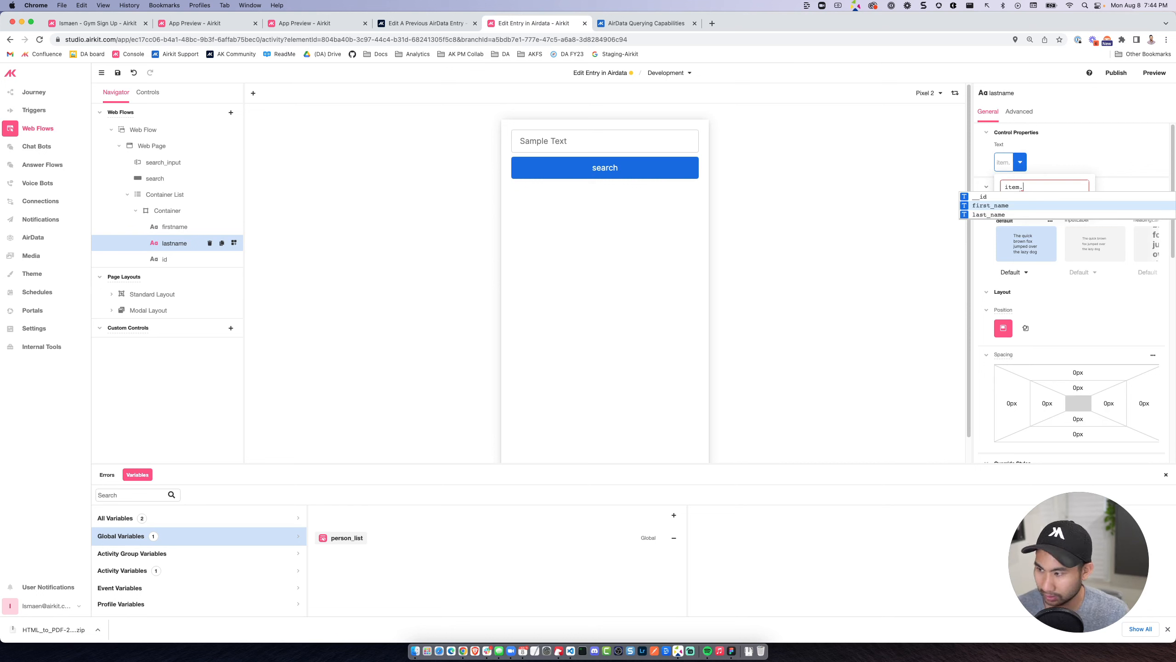
key("Down")
key("Return")
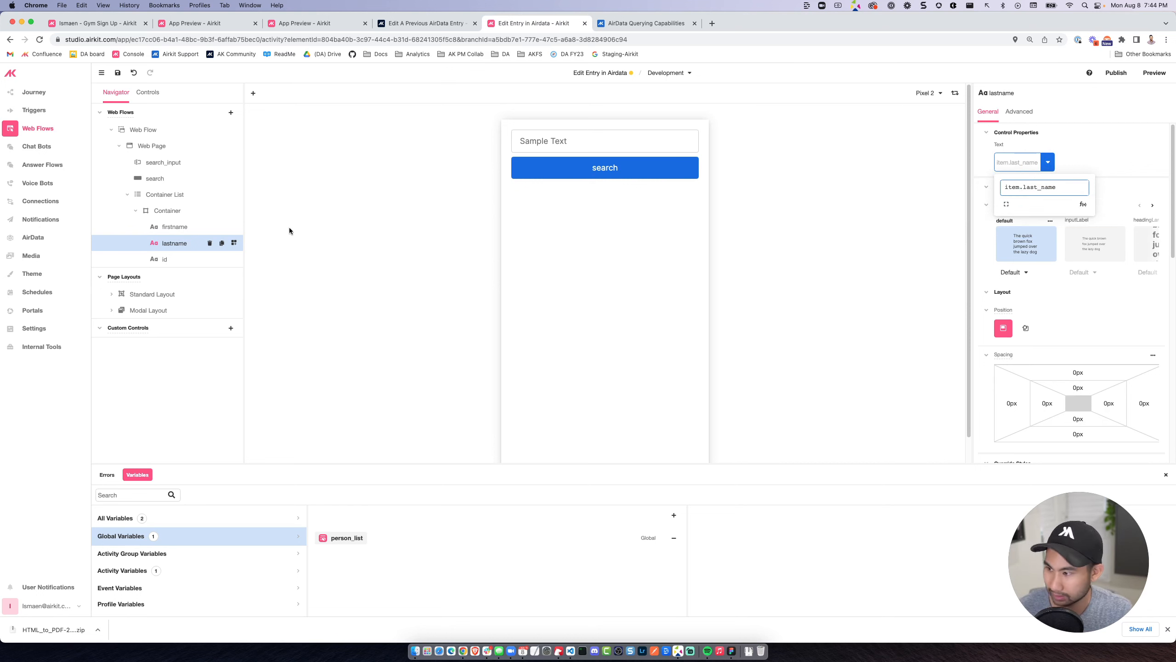
Bind the id label's text to item.__id.
left_click(234, 211)
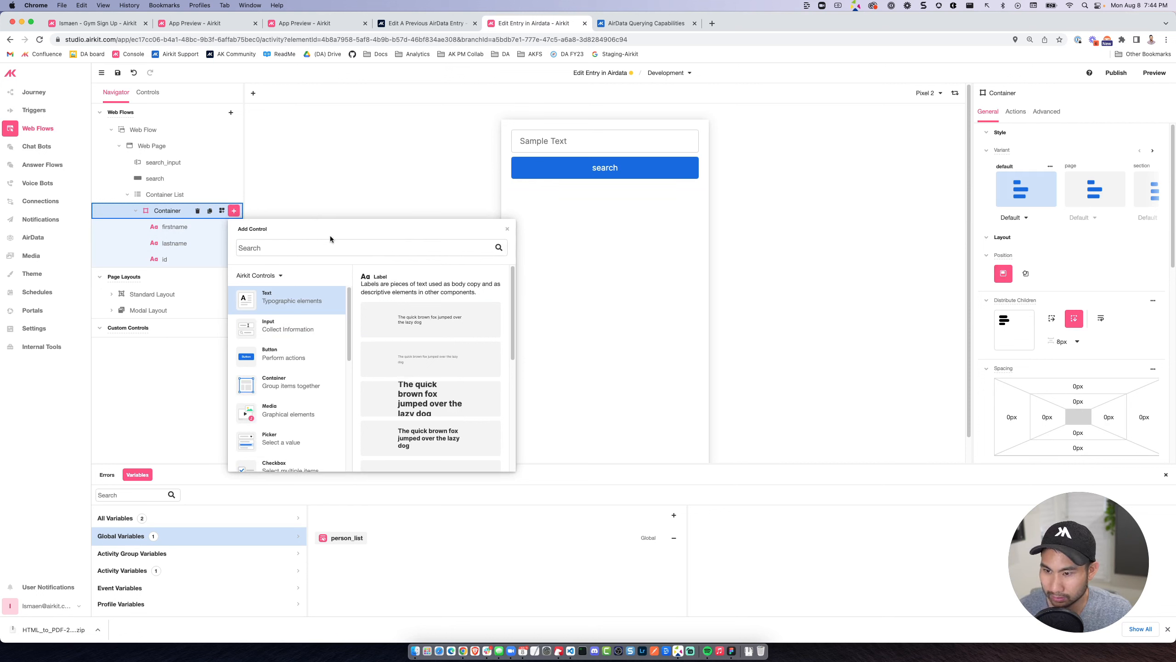
left_click(176, 260)
left_click(1007, 162)
key("super+a")
type("item.")
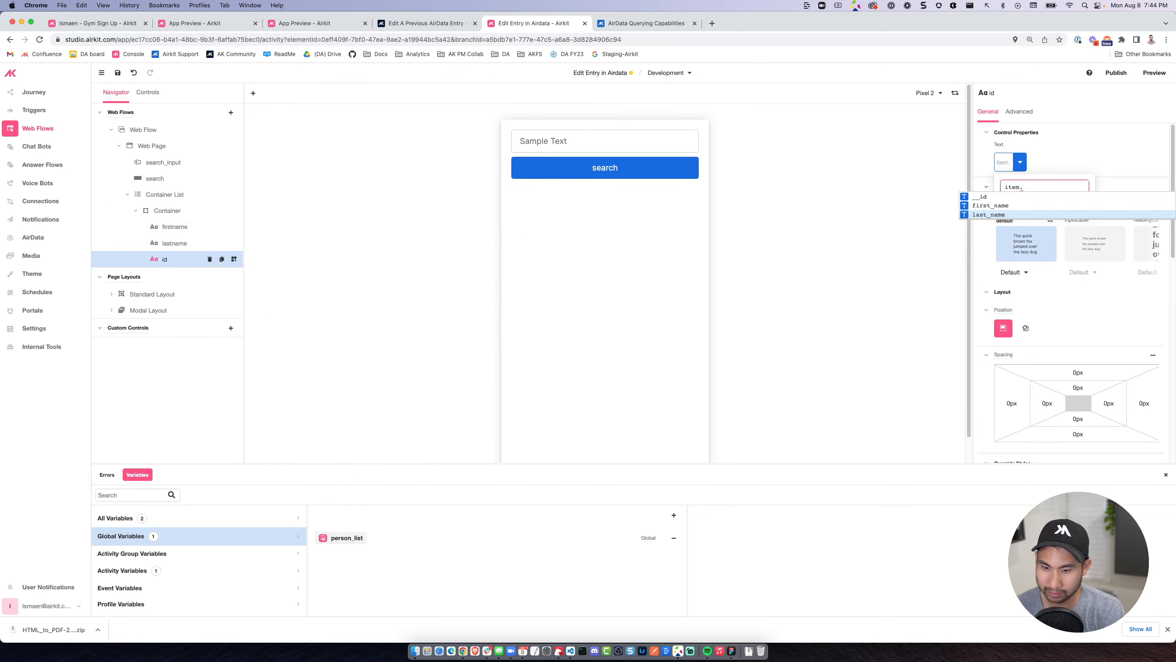
key("Up")
key("Up")
key("Return")
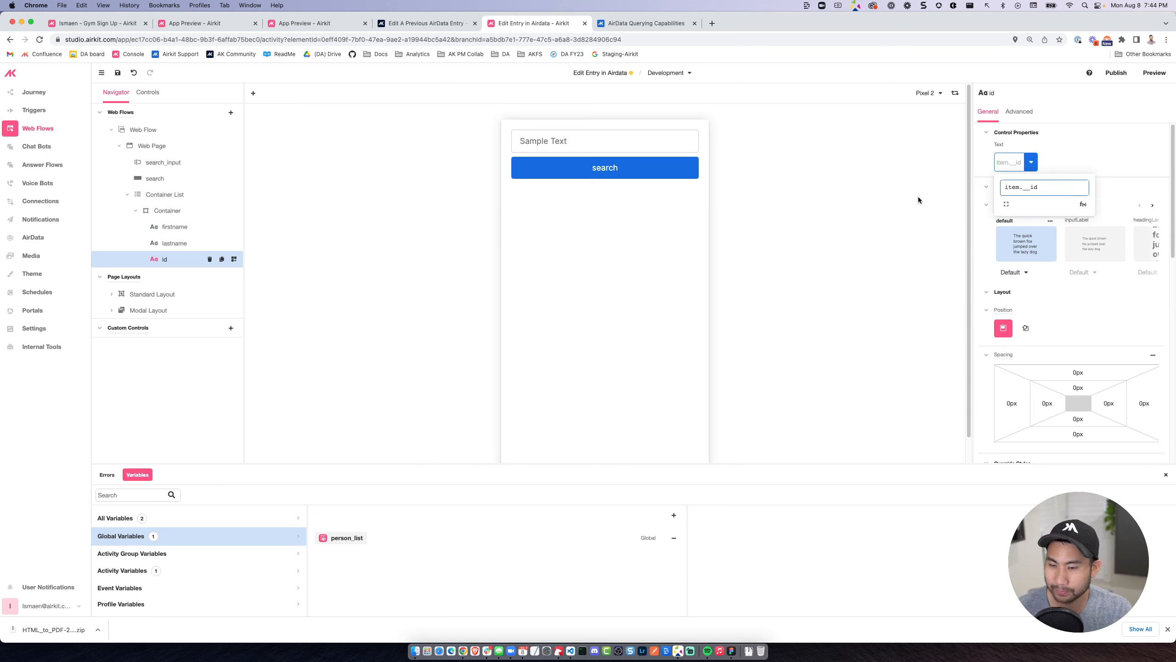
left_click(847, 265)
left_click(846, 266)
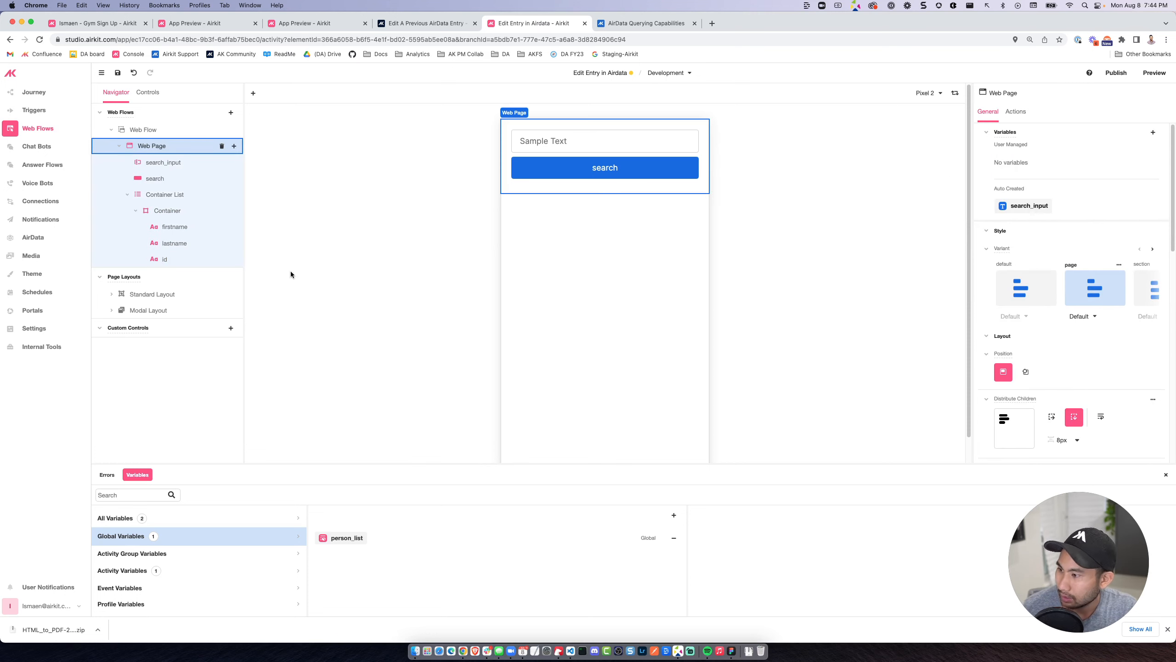
Add a Button control below the id label in the Container List's Container and view its actions.
left_click(171, 211)
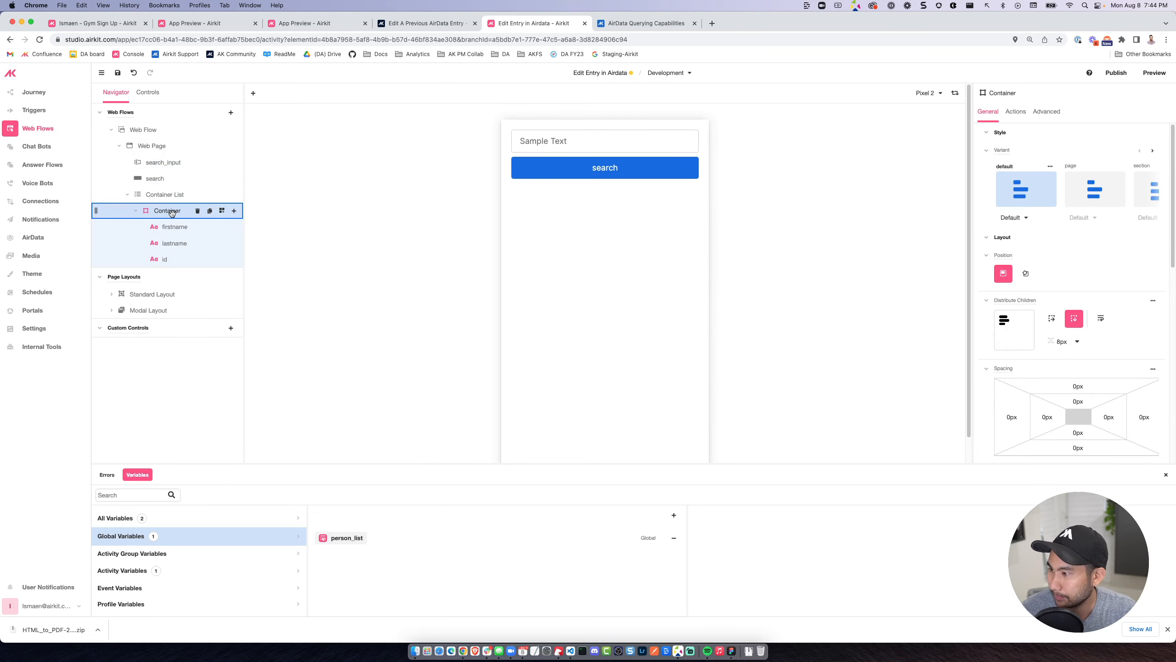
left_click(1025, 218)
left_click(1022, 114)
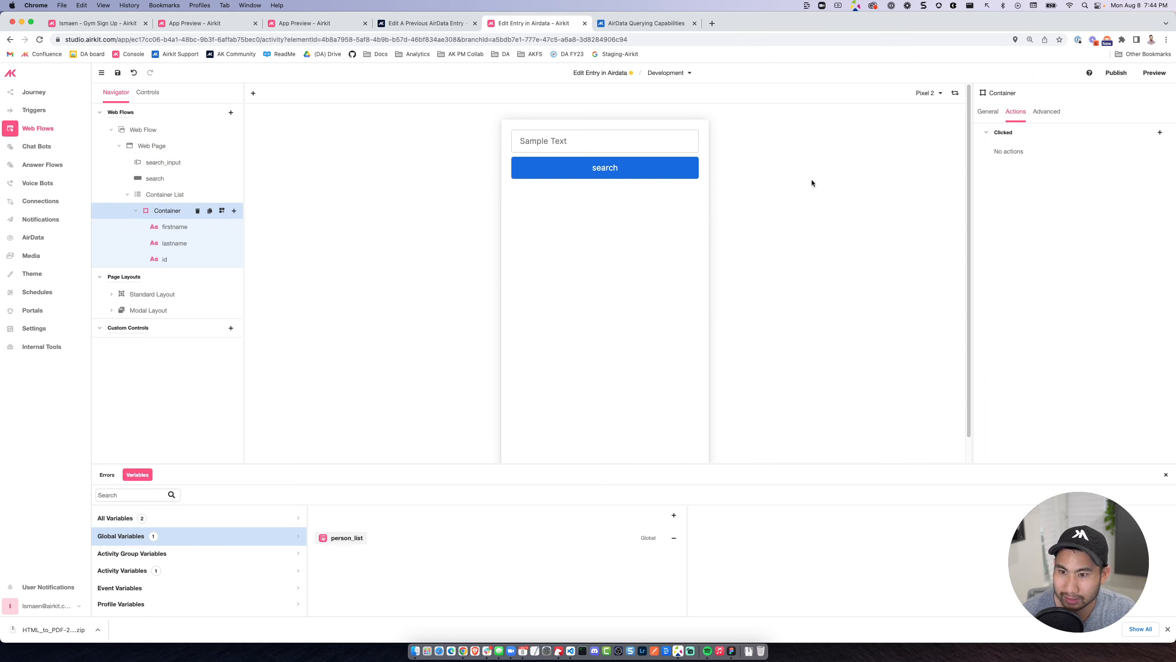
left_click(168, 215)
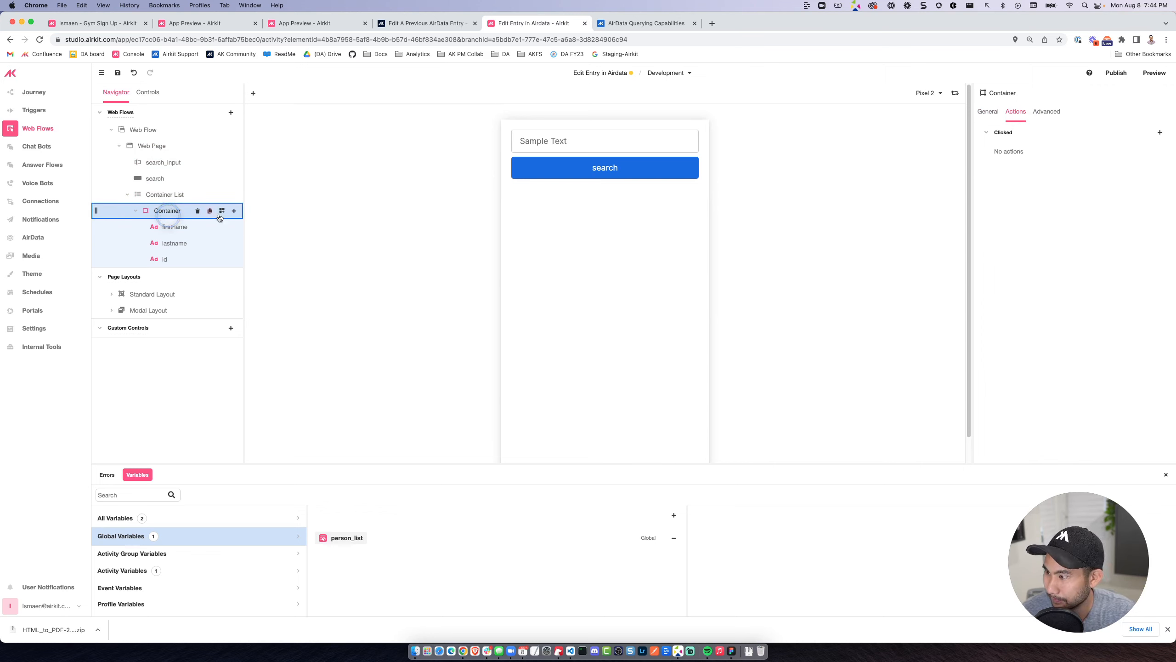
left_click(981, 112)
left_click(235, 213)
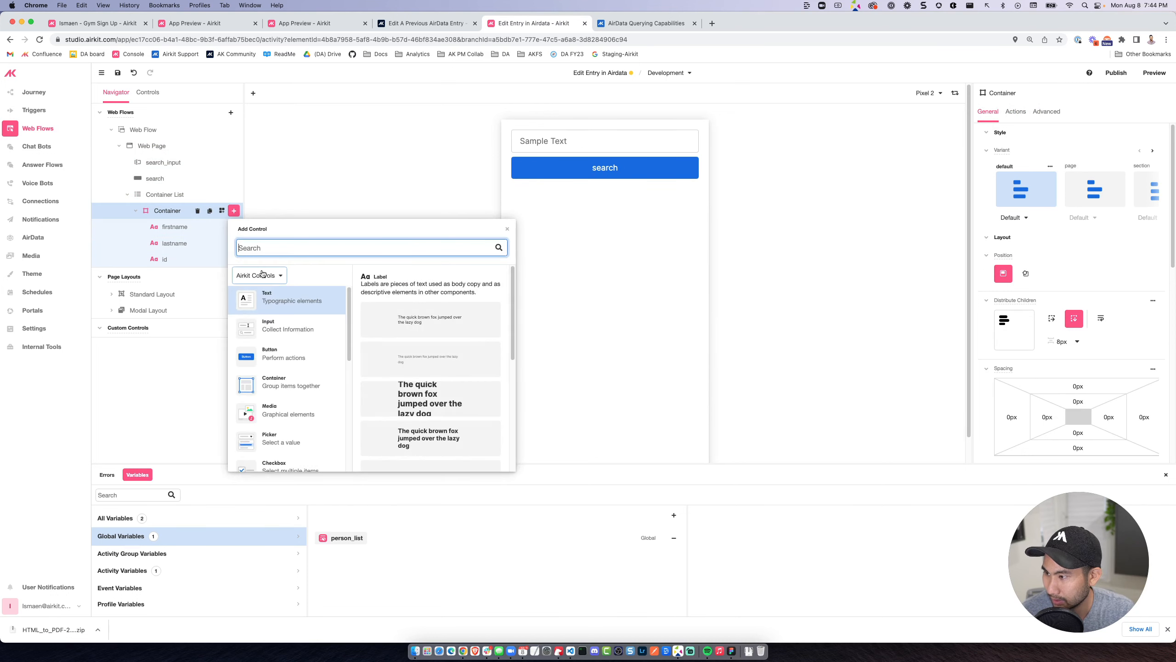
left_click(269, 360)
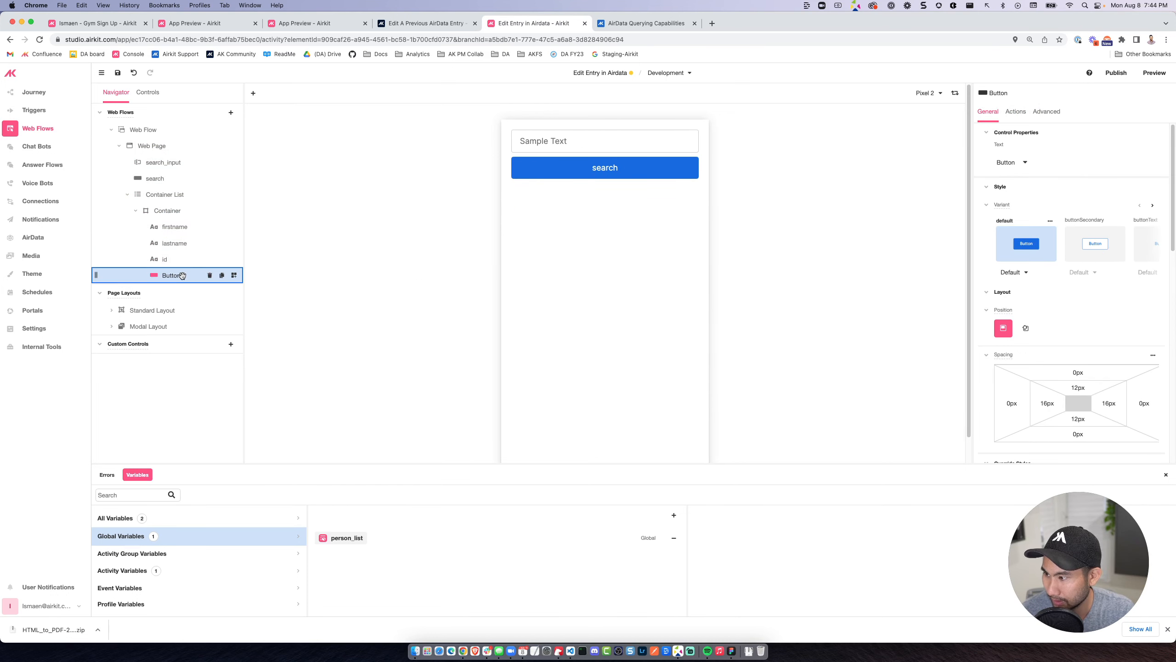
left_click(1009, 115)
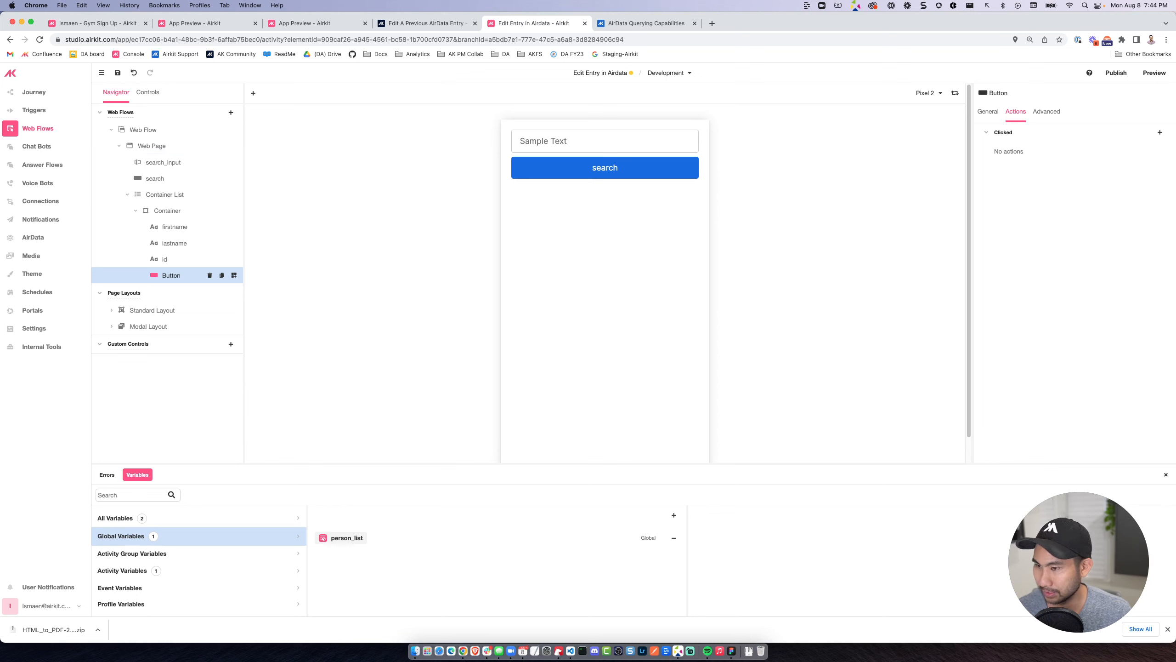
Add a second web page to the Web Flow and name it Pass Data to Inputs.
left_click(181, 146)
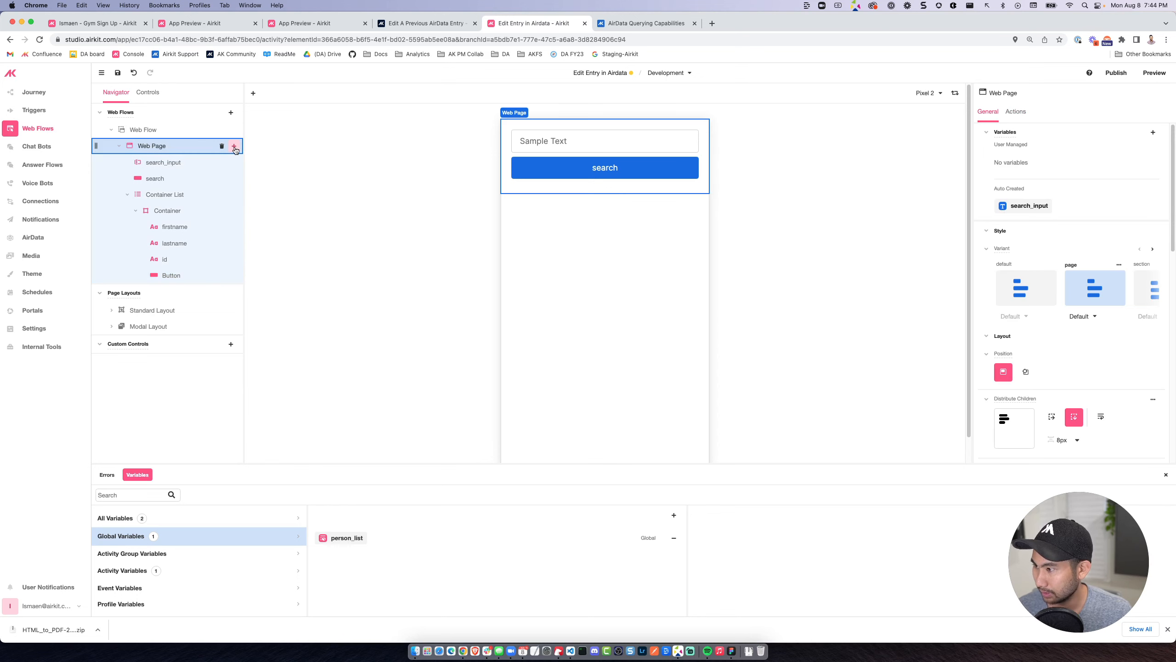
left_click(235, 131)
left_click(272, 135)
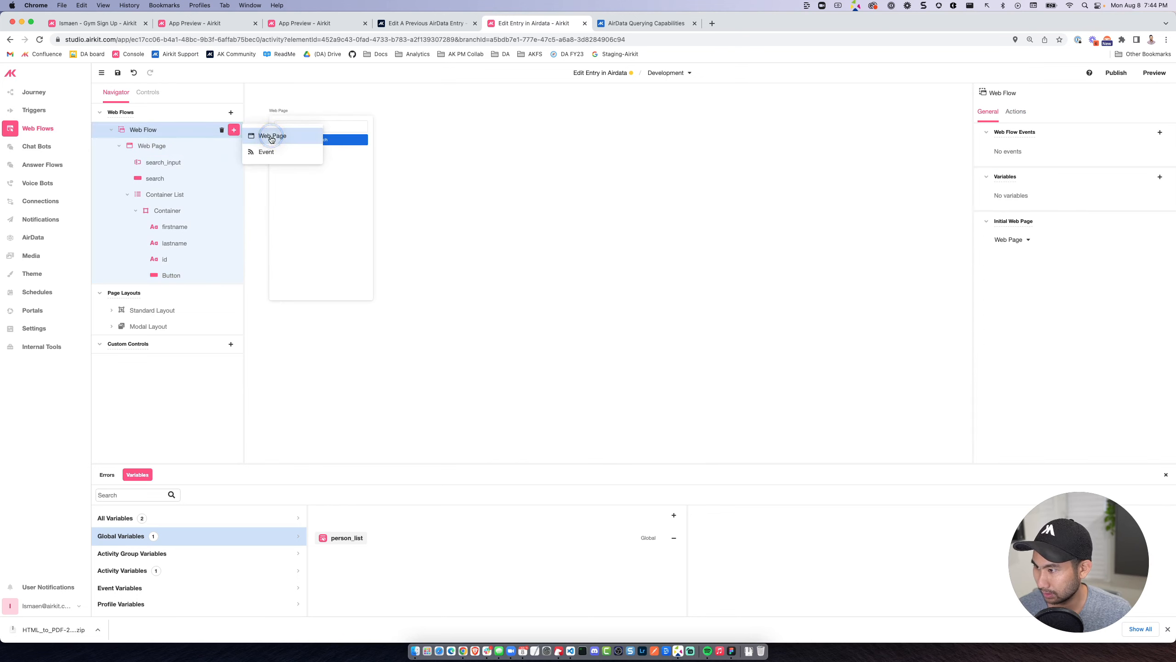
double_click(162, 291)
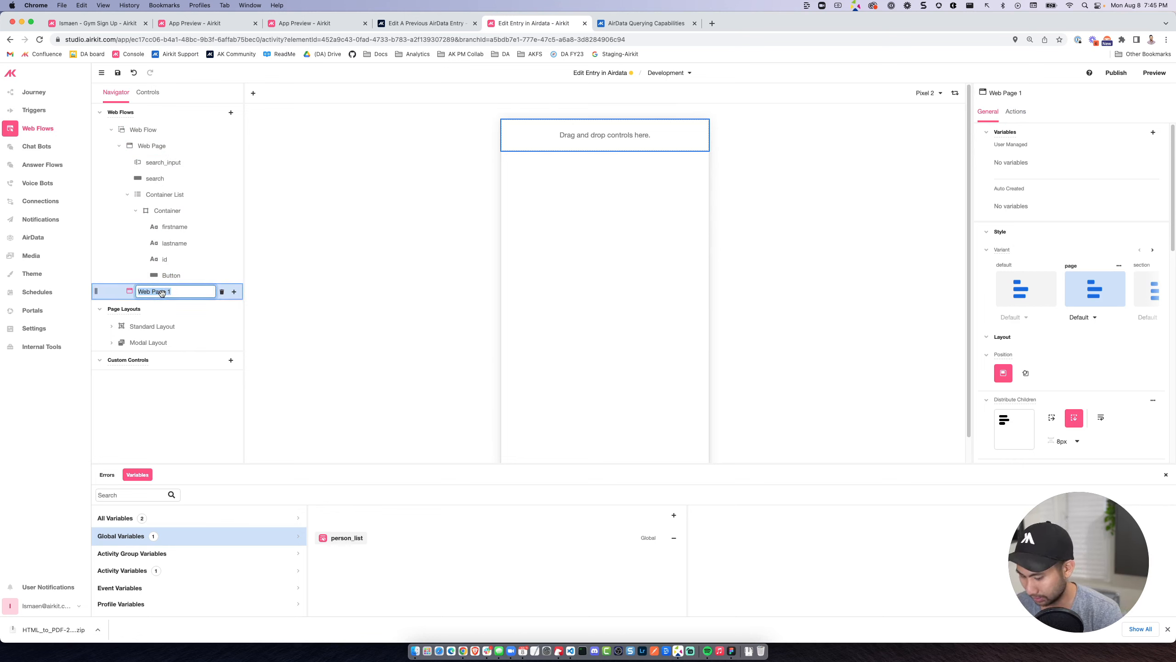
type("Pass D")
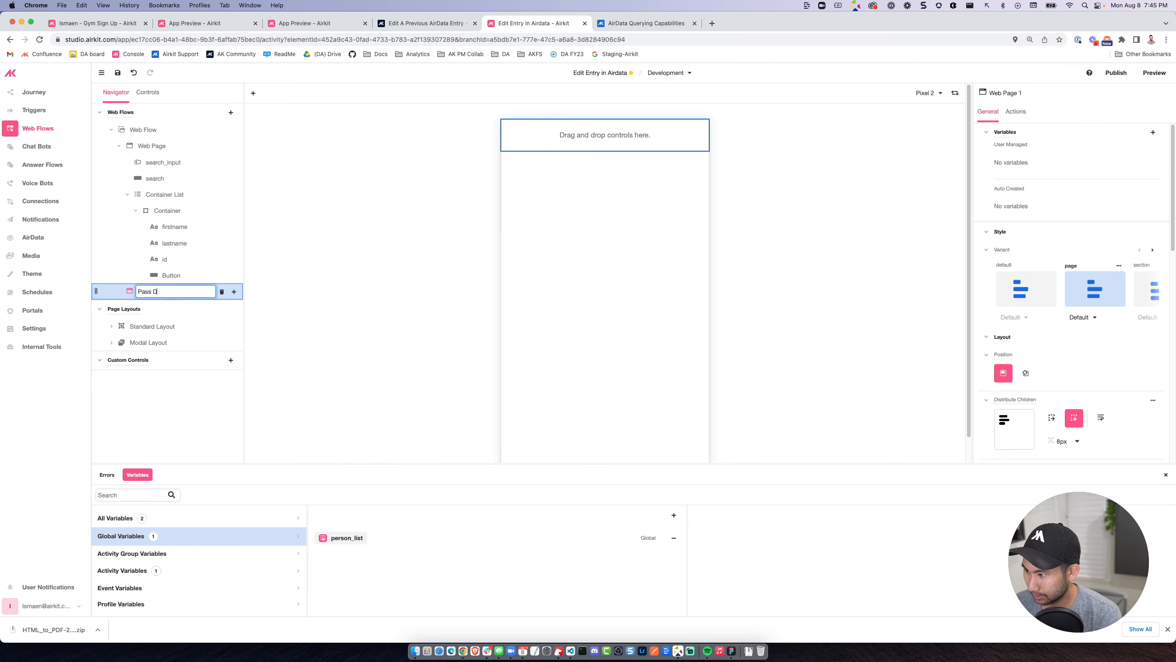
type("ata to Inputs")
key("Return")
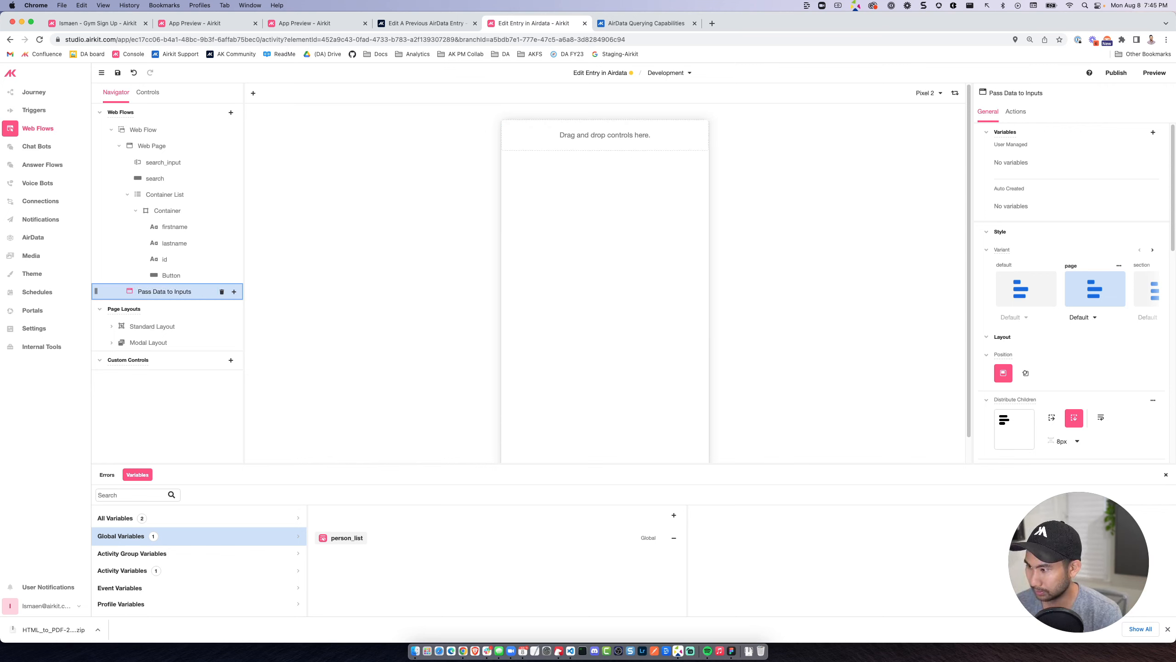
Save the app and check the Edit A Previous AirData Entry community post before returning to the app editor.
left_click(160, 274)
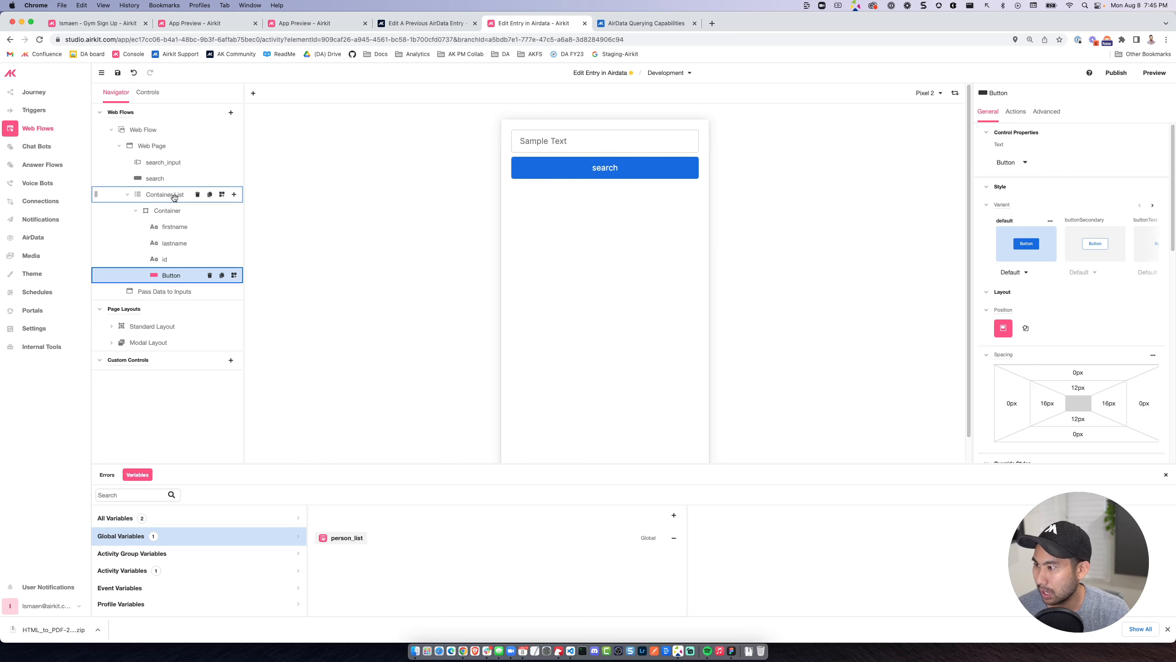
left_click(118, 73)
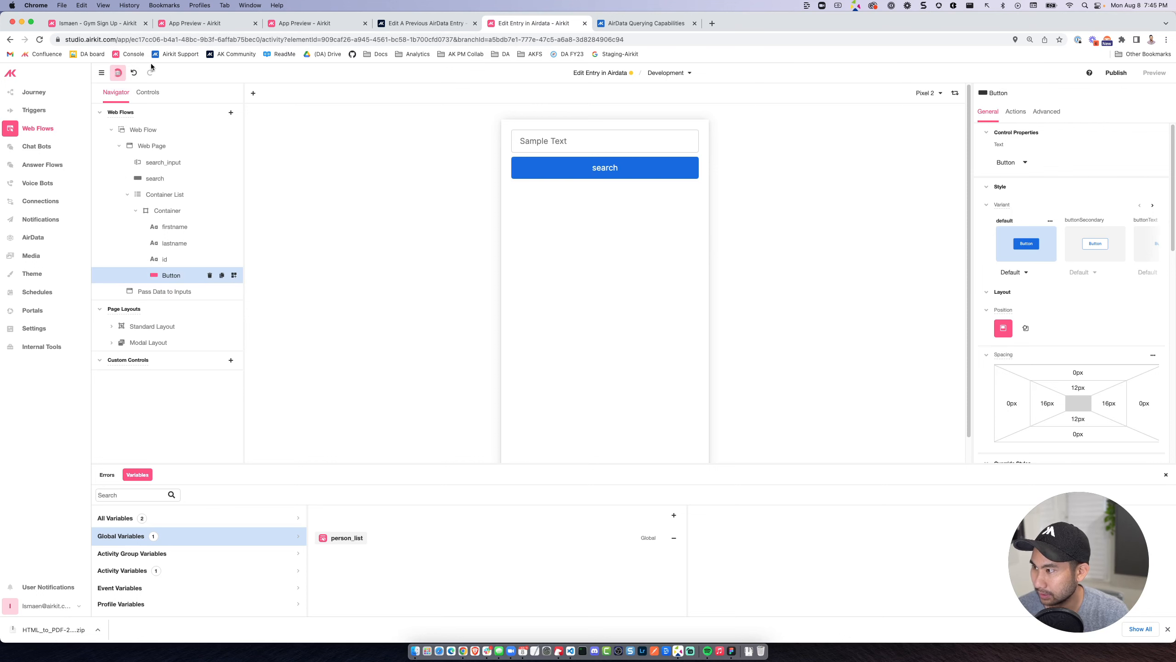
left_click(358, 27)
left_click(403, 23)
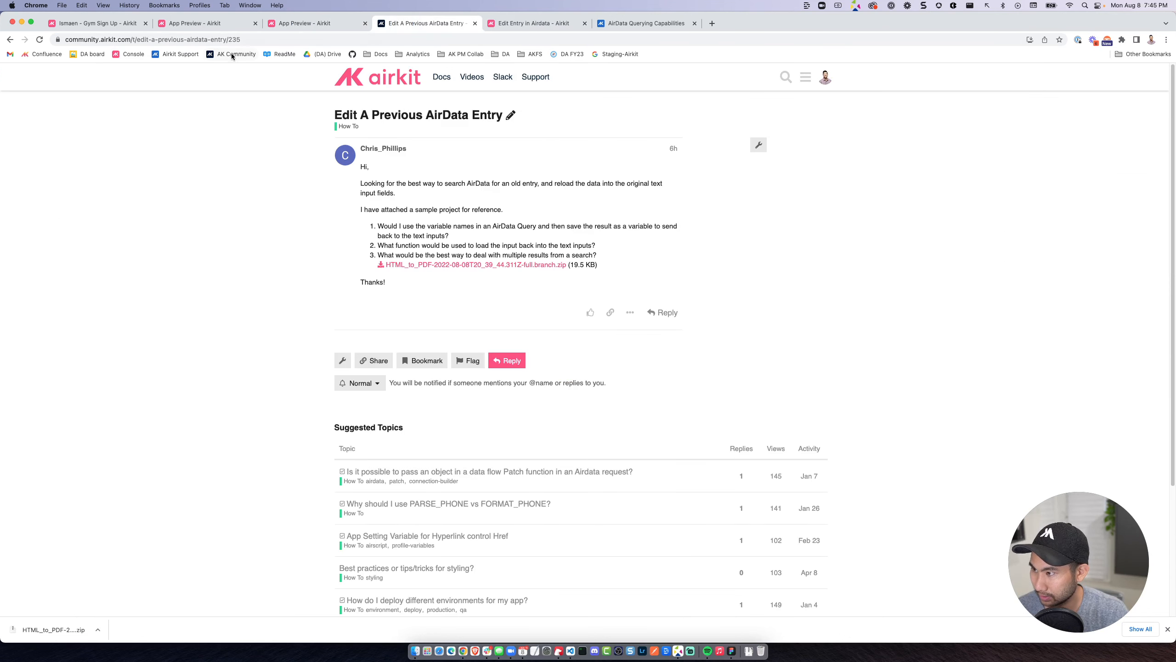
left_click(217, 26)
left_click(532, 23)
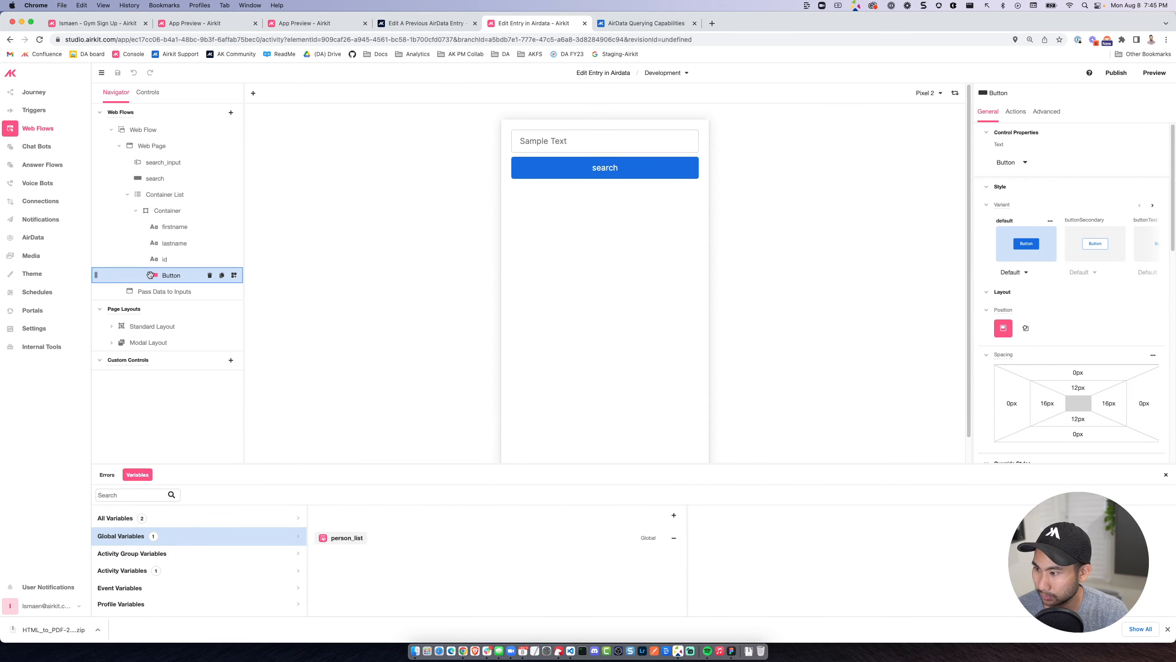
Set the data flow's sample search_term to te and run the AirData request.
left_click(42, 201)
scroll(425, 335, "down", 10)
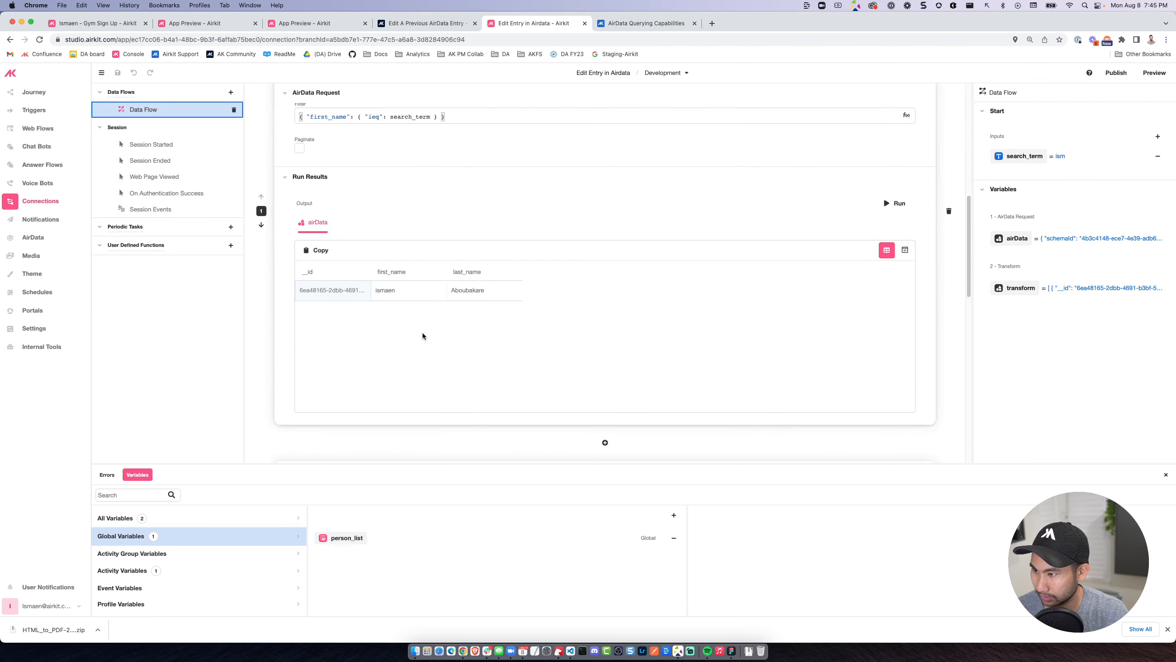
scroll(496, 218, "up", 7)
scroll(496, 222, "up", 3)
left_click_drag(336, 160, 263, 151)
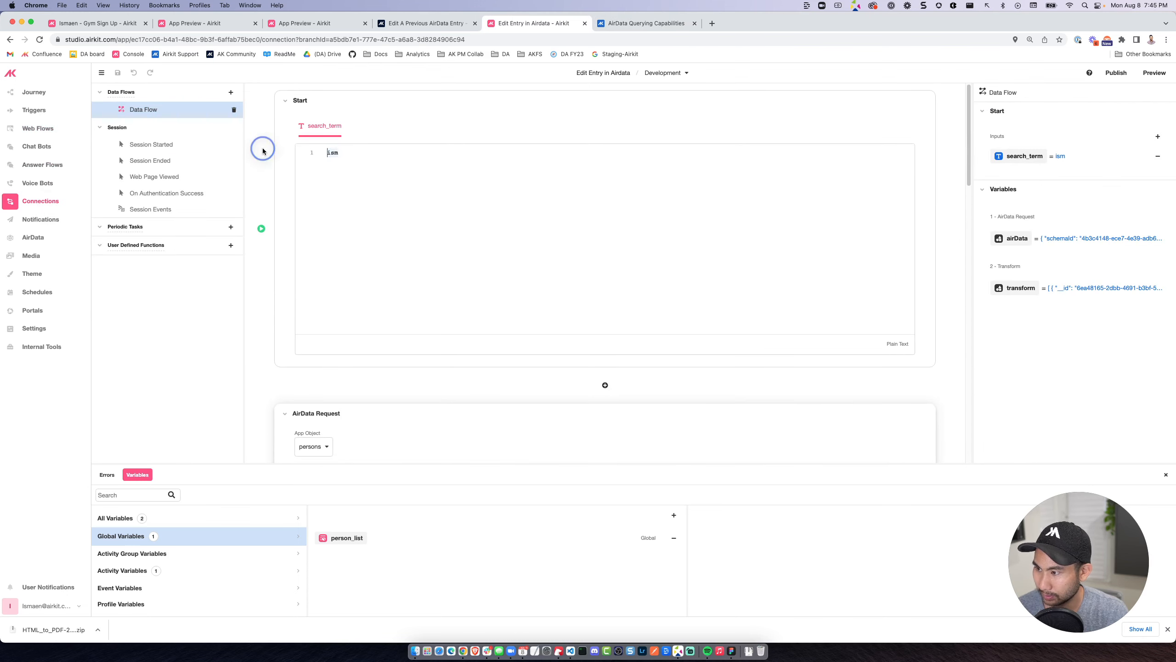
type("te")
scroll(882, 393, "down", 5)
left_click(895, 357)
scroll(519, 389, "down", 5)
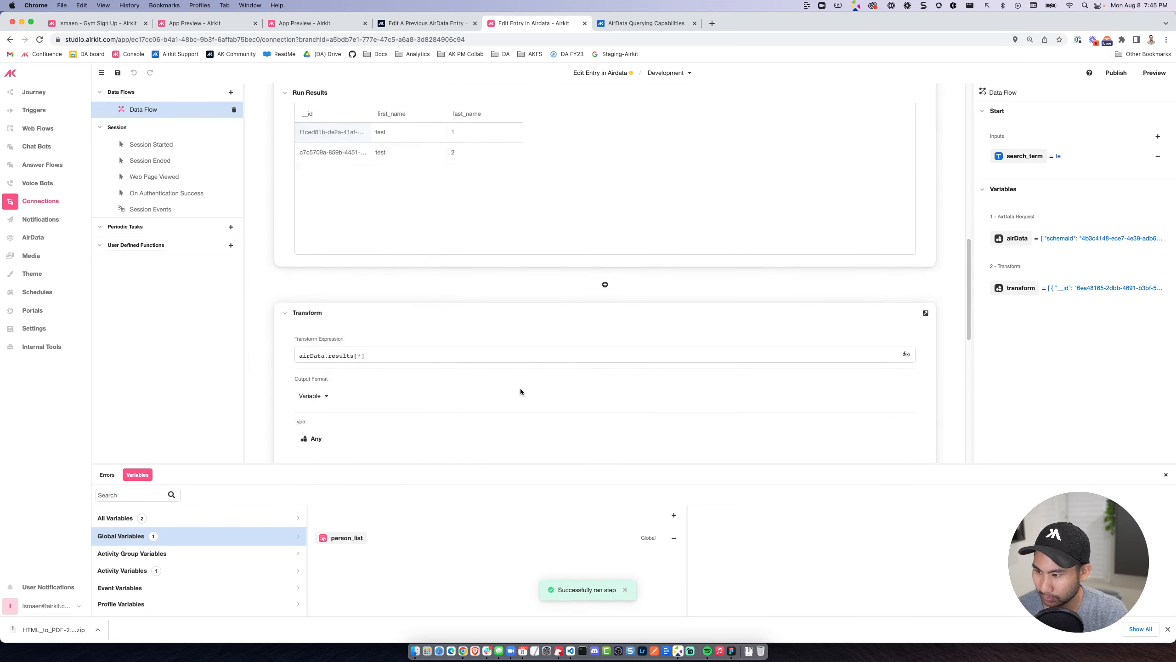
Run the data flow's Transform operation and select its complete JSON output for copying.
left_click(898, 334)
scroll(438, 381, "down", 4)
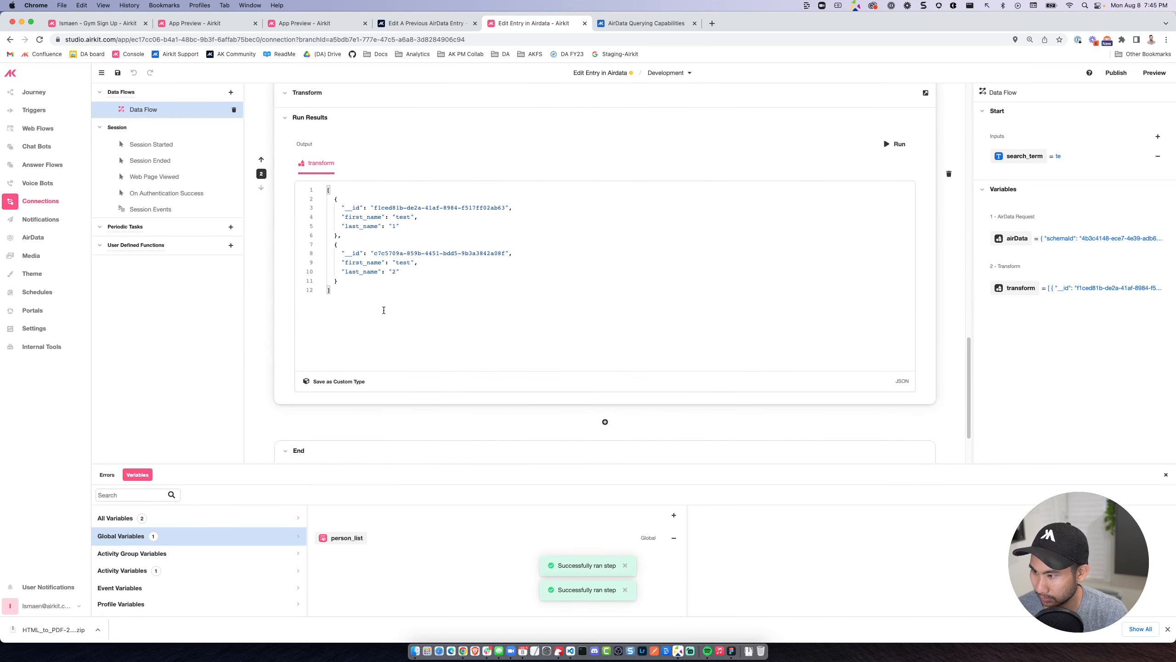
left_click_drag(384, 310, 291, 140)
key("cmd+c")
Paste the copied Transform output as the sample value of the global variable person_list in the Web Flows editor.
left_click(37, 128)
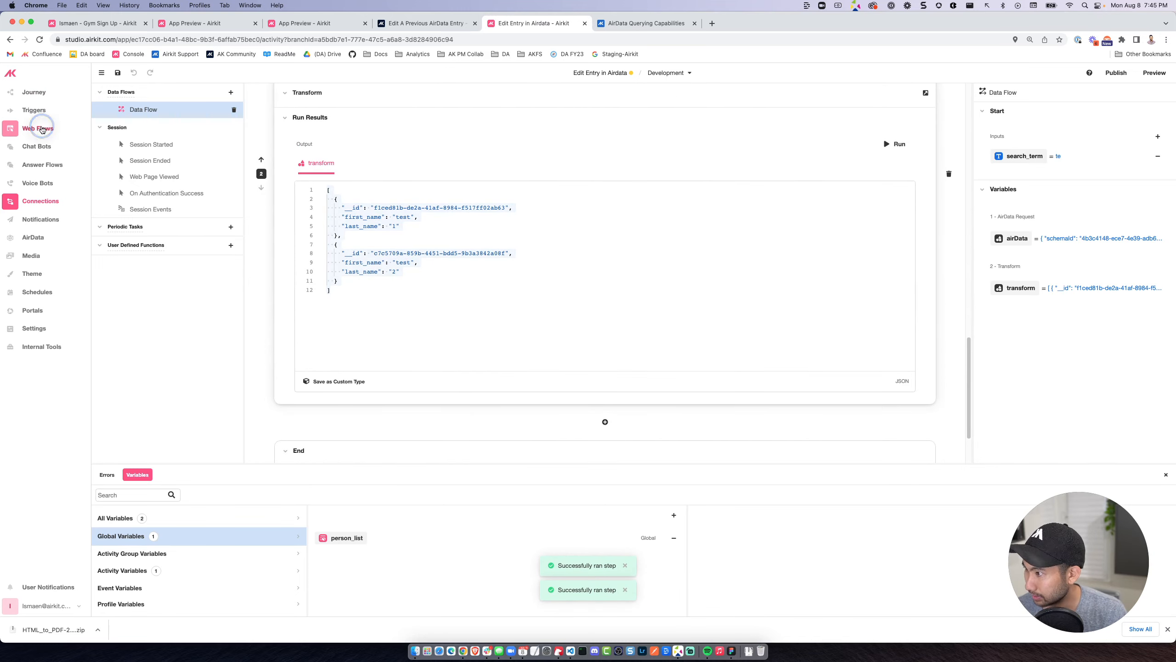
left_click(355, 538)
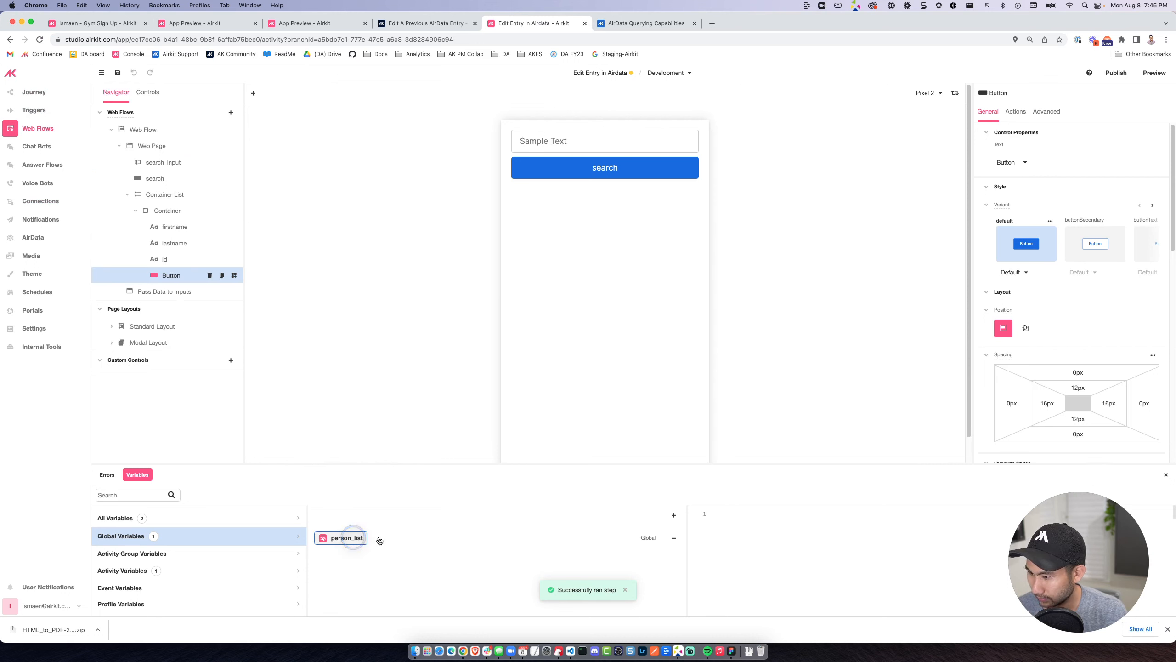
left_click(723, 514)
key("cmd+v")
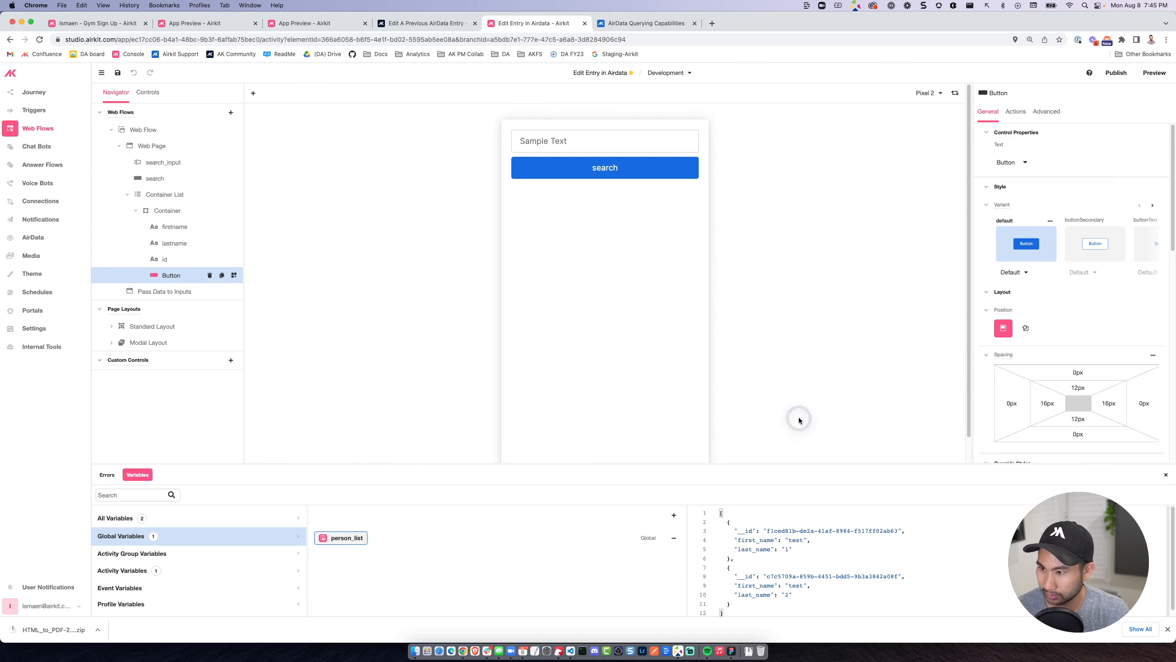
left_click(787, 424)
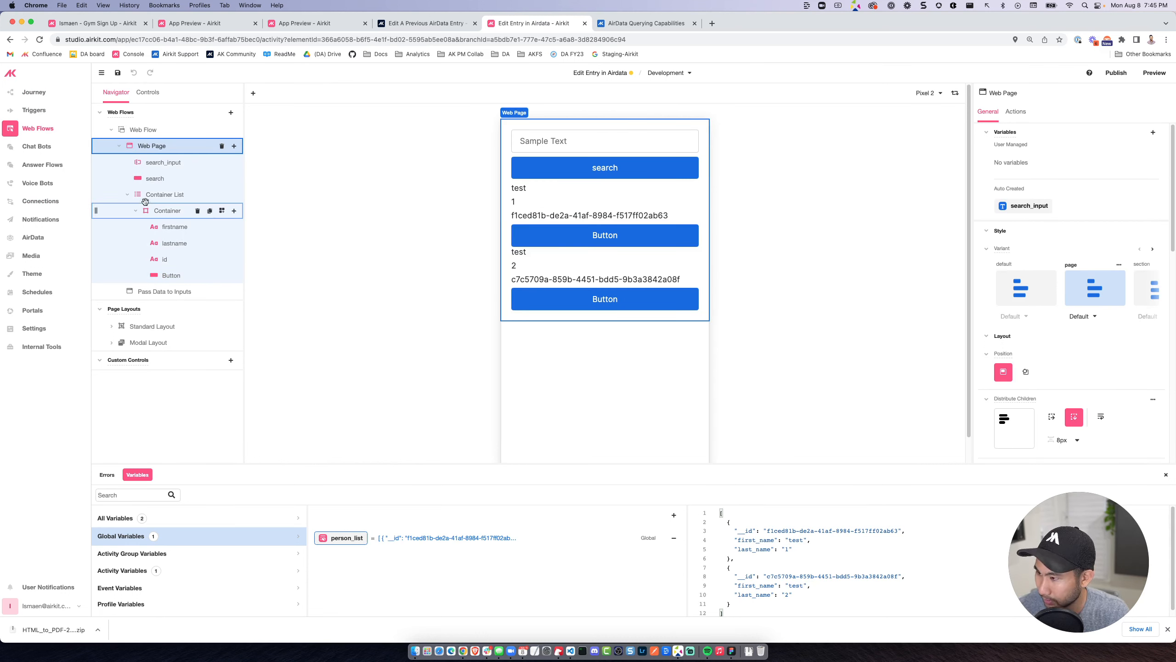
Change the text of the Container List's button to Edit.
left_click(602, 237)
double_click(602, 237)
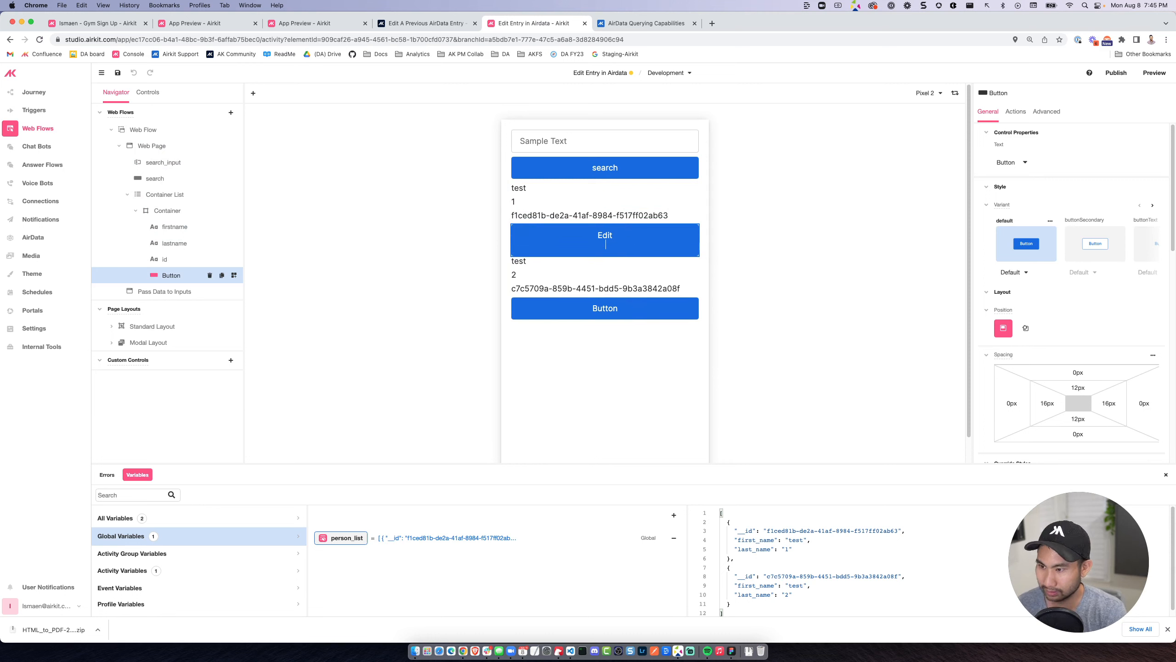
left_click(362, 231)
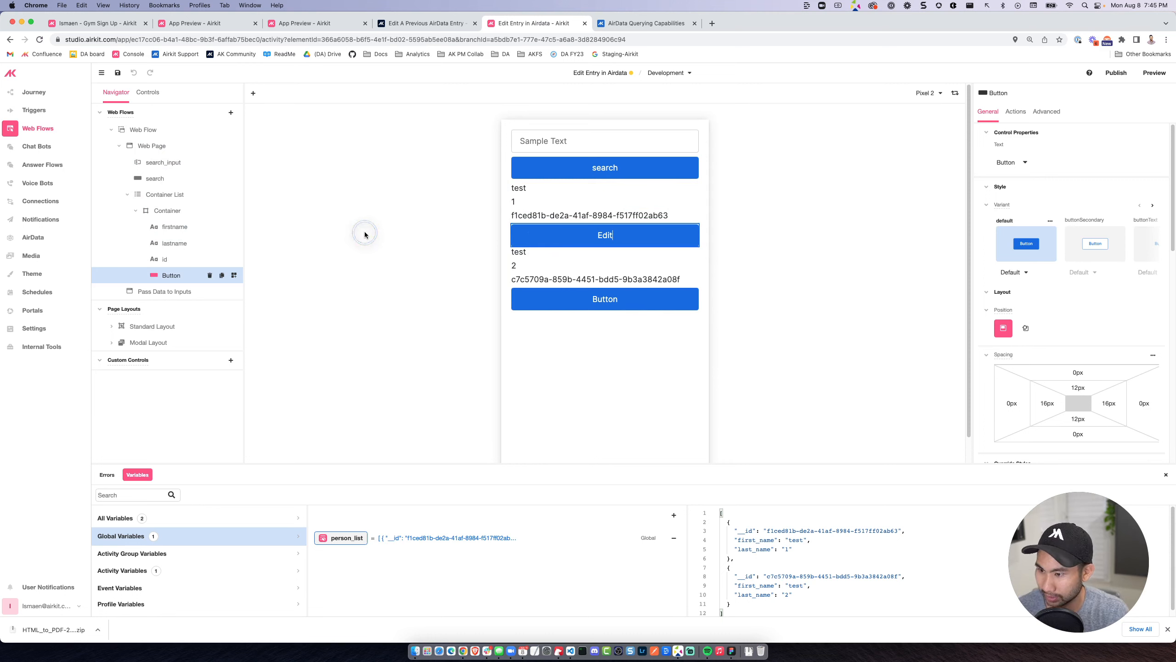
Add a Navigate to Web Page action to the Edit button that goes to Pass Data to Inputs.
left_click(599, 235)
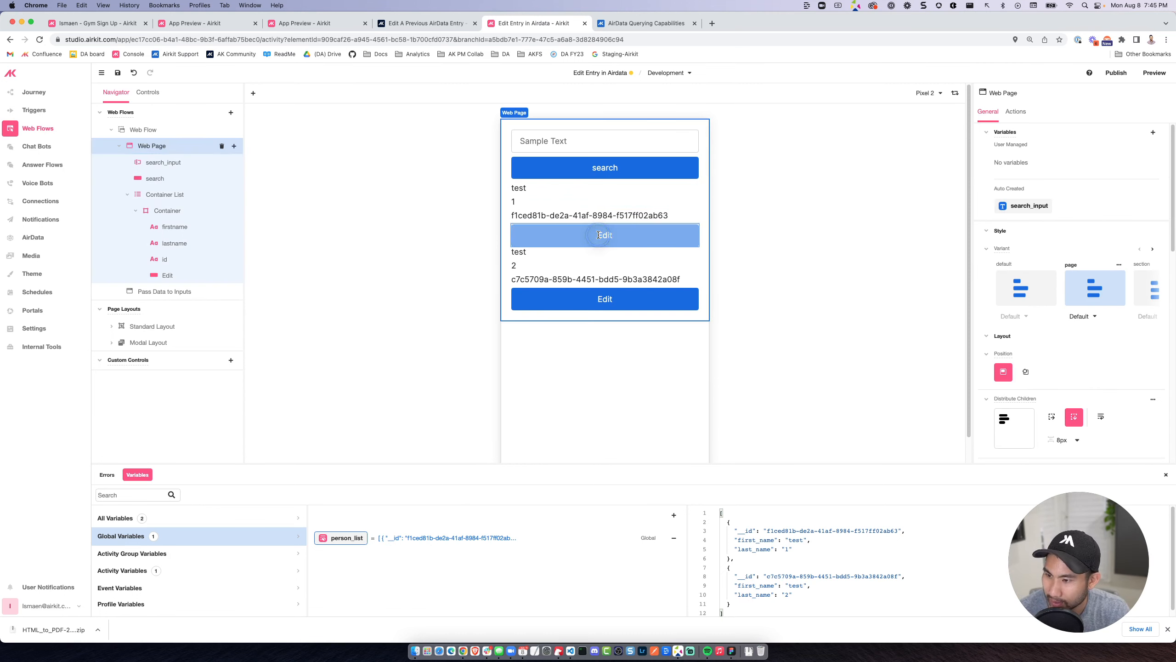
left_click(1015, 111)
left_click(1160, 132)
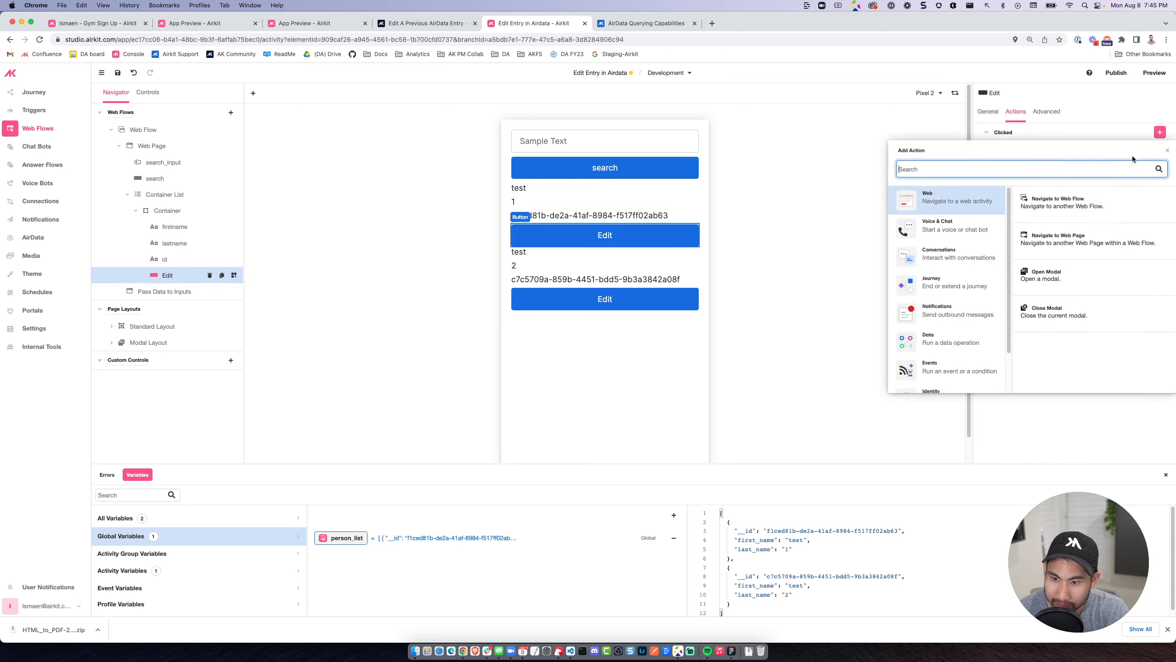
left_click(1038, 231)
left_click(850, 157)
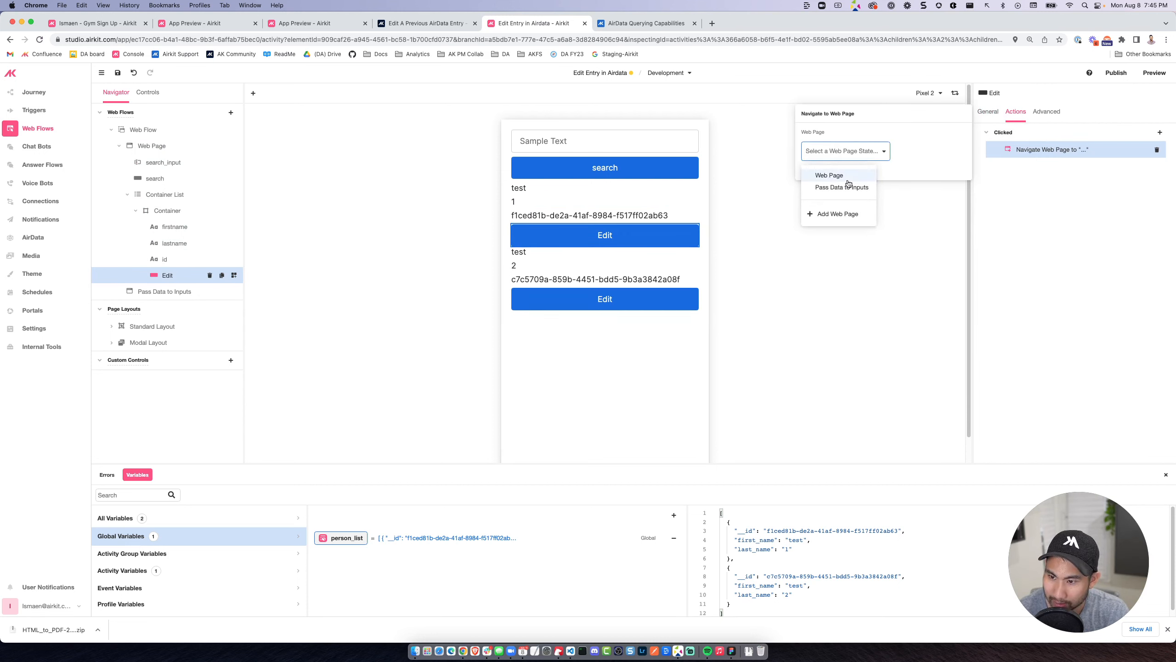
left_click(847, 187)
left_click(729, 266)
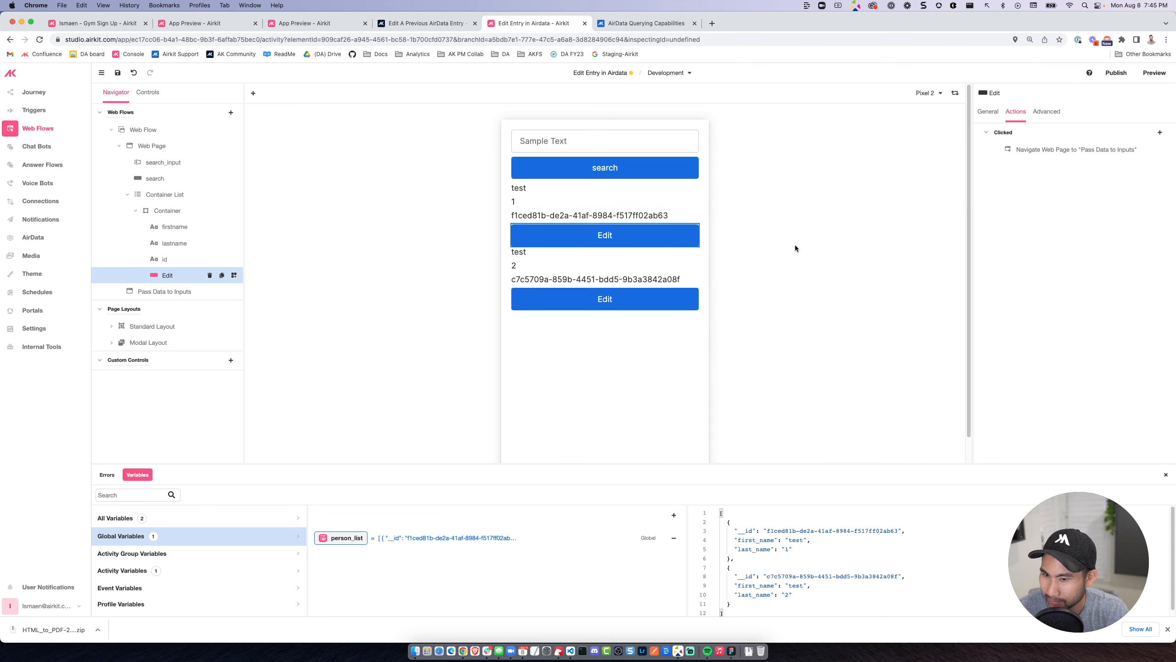
Create a global variable of the persons object type named selected_person.
left_click(674, 518)
mouse_move(668, 465)
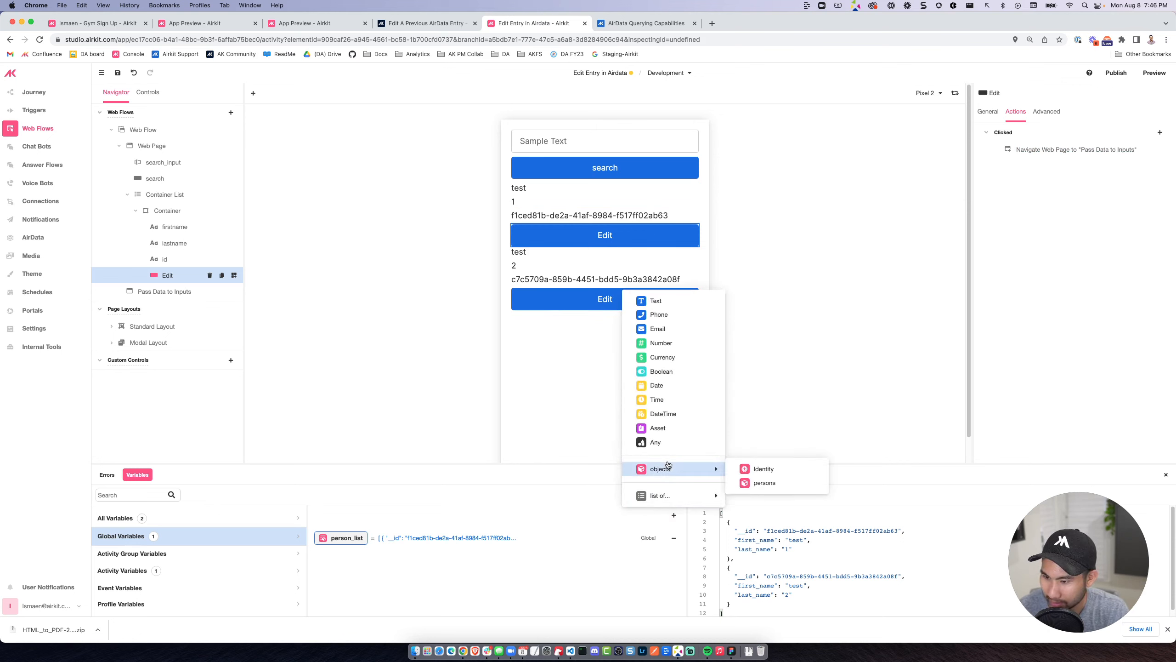
left_click(764, 483)
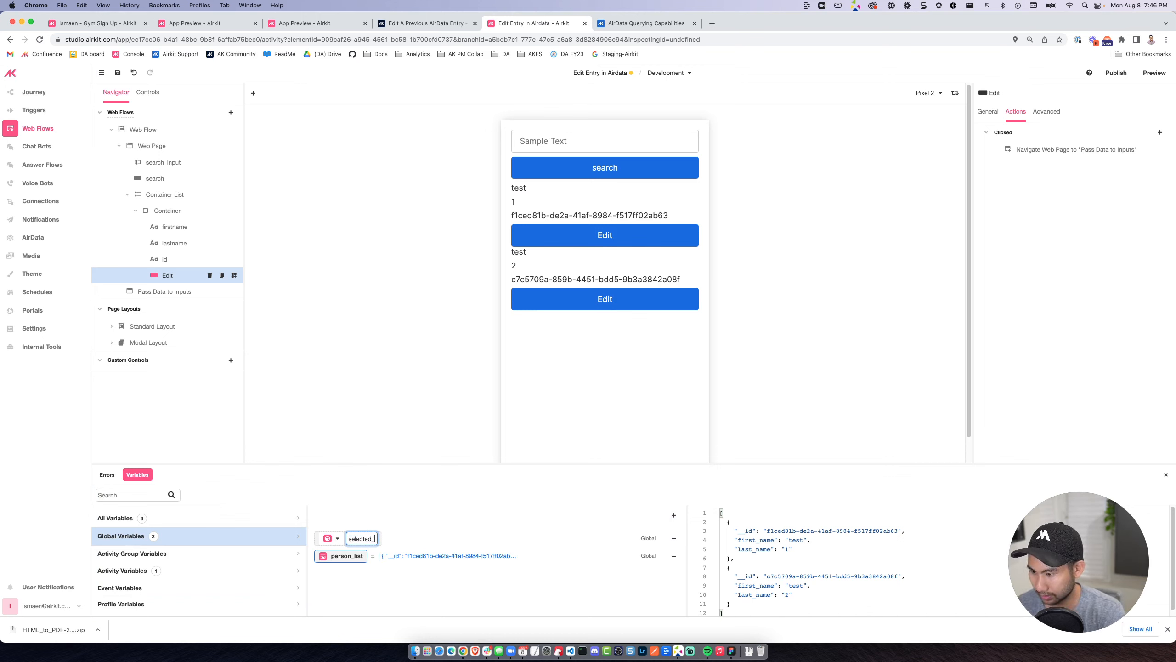
type("selected_person")
key("Return")
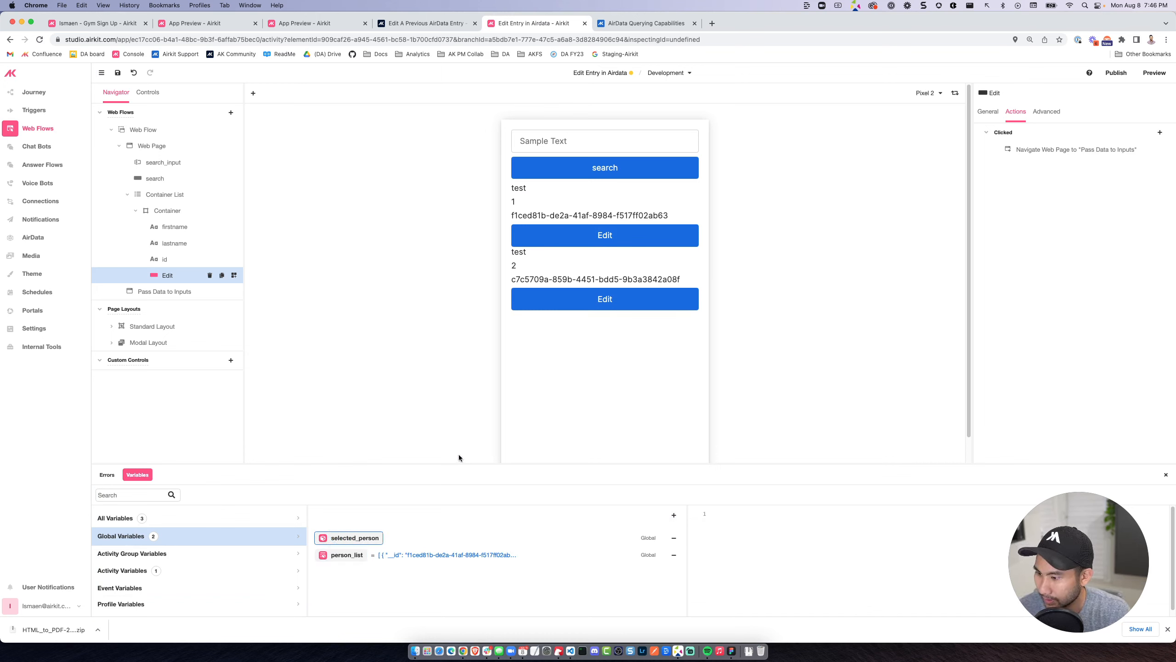
Add a Set Variable action to the Edit button with session.selected_person as its target variable.
left_click(521, 188)
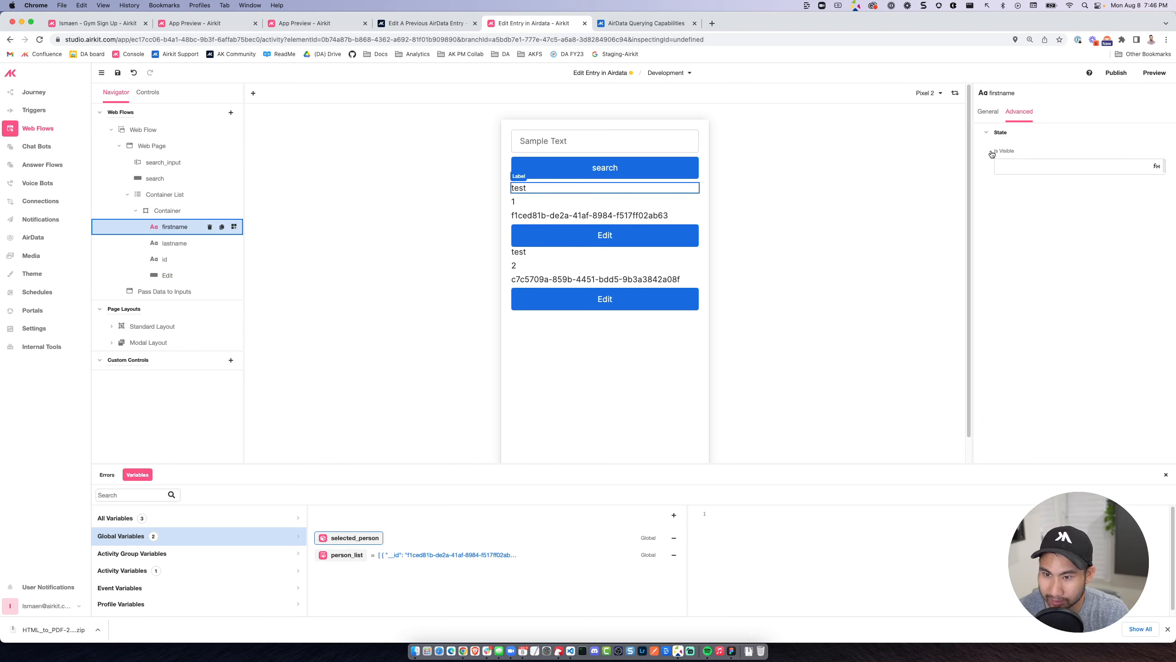
left_click(605, 234)
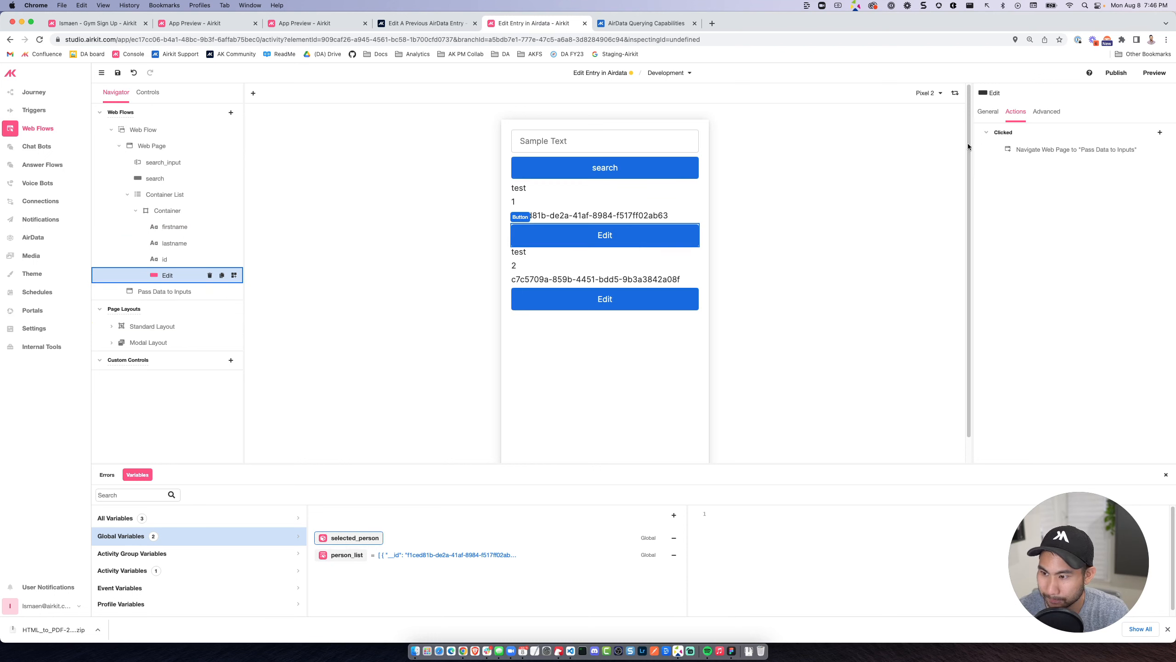
left_click(1159, 131)
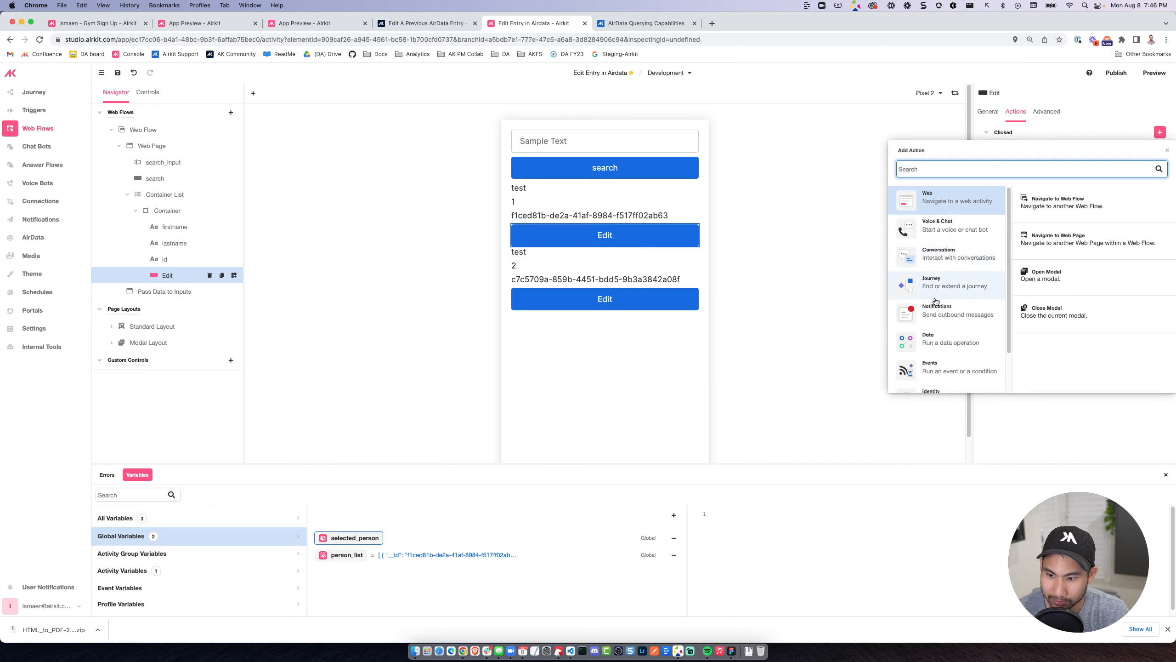
left_click(940, 341)
left_click(1065, 277)
double_click(866, 156)
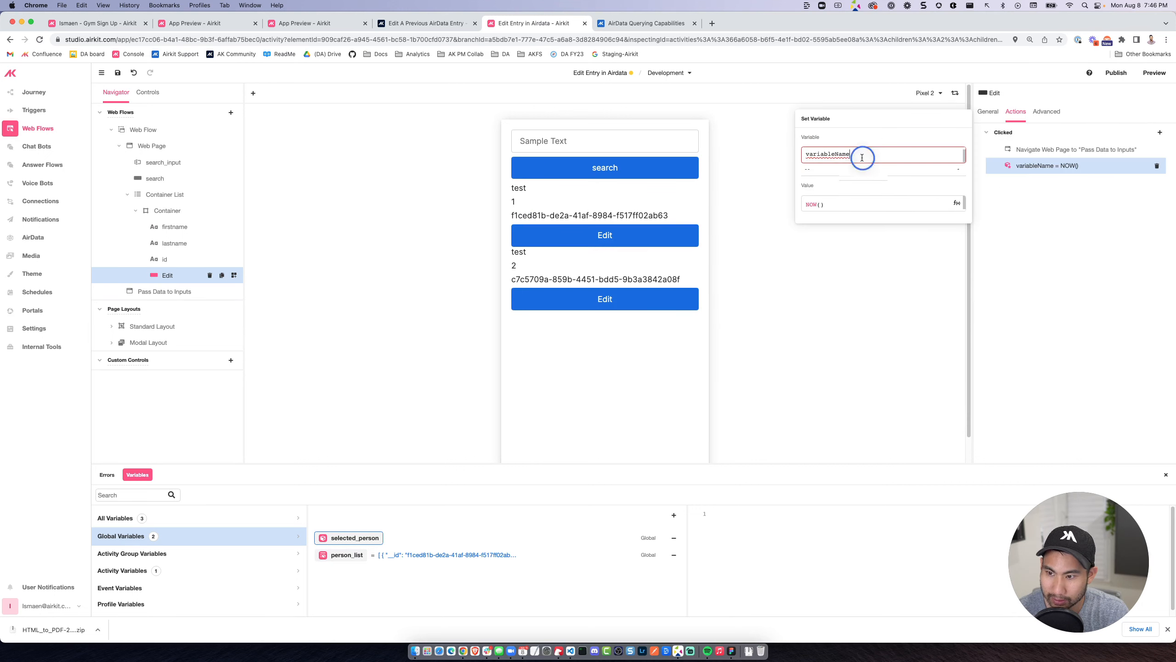
type("session.")
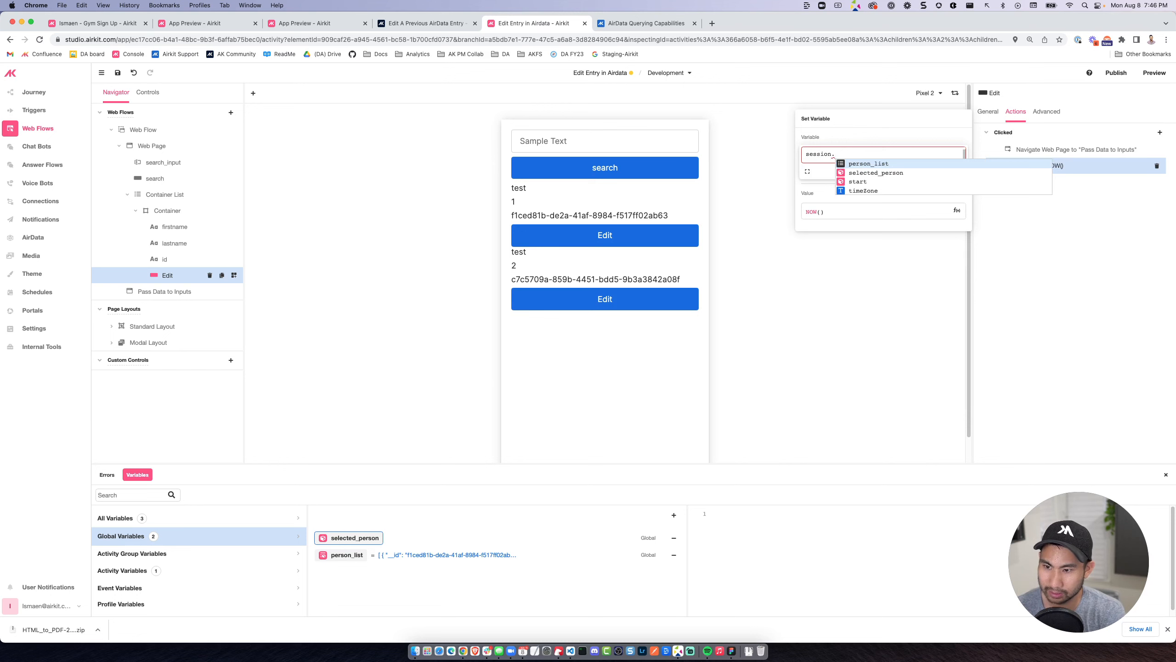
left_click(875, 172)
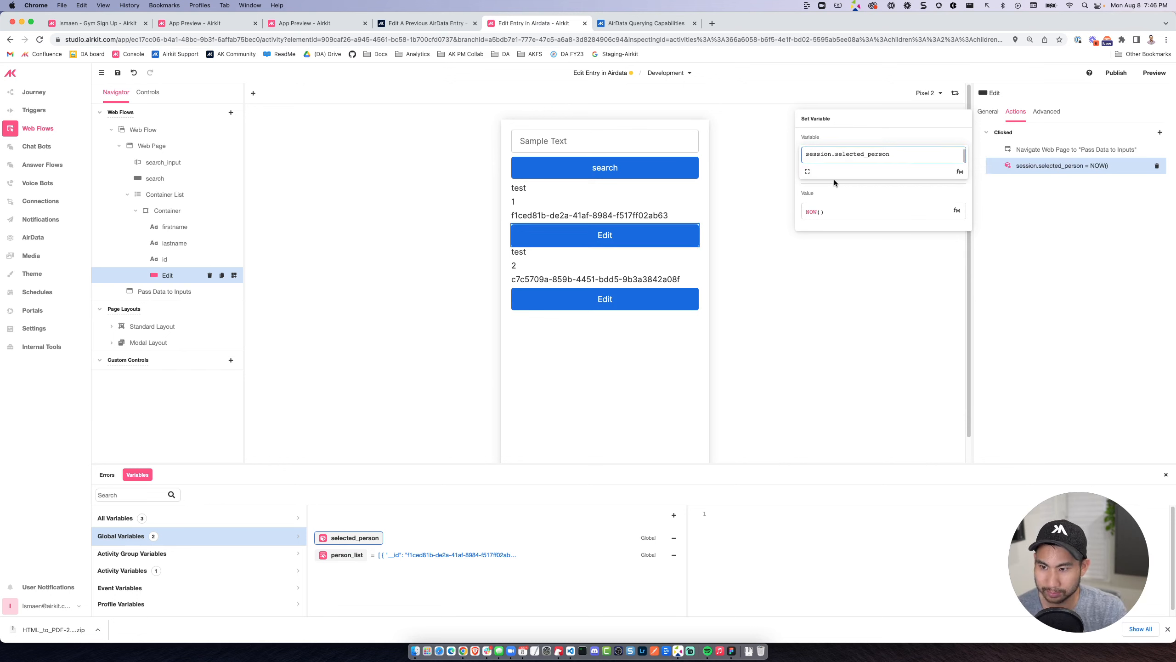
Set the Set Variable action's value to item and move it ahead of the Pass Data to Inputs navigation.
left_click(808, 211)
type("item")
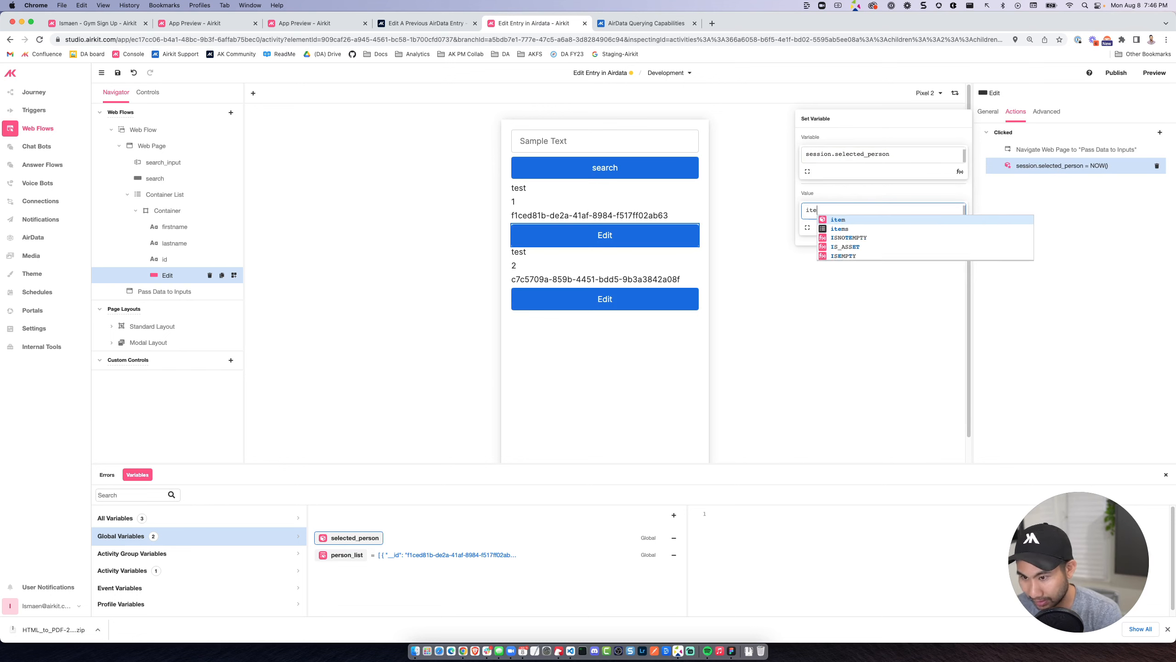
left_click(1043, 232)
left_click_drag(991, 165, 995, 148)
left_click(1041, 151)
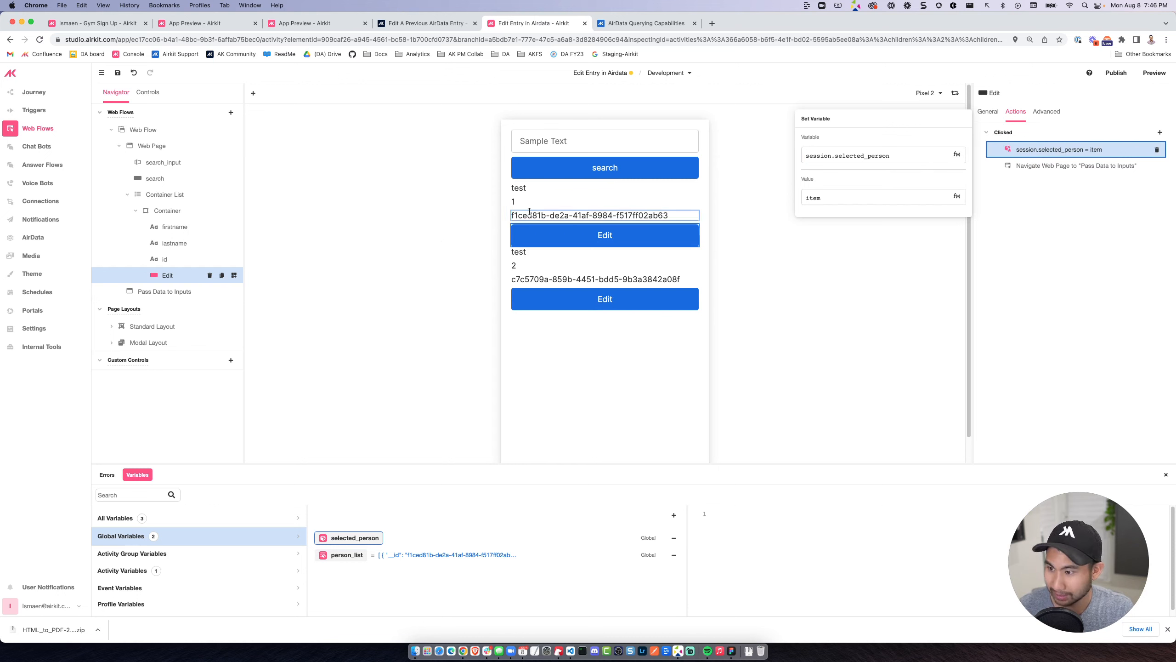
left_click(540, 189)
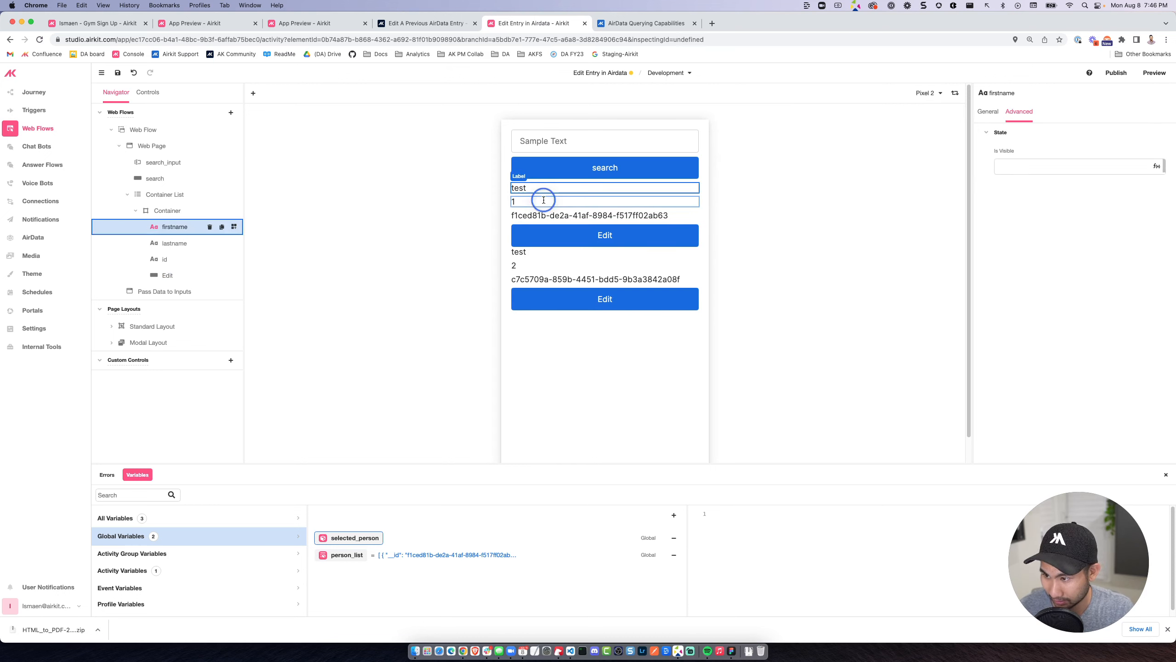
left_click(540, 201)
left_click(588, 215)
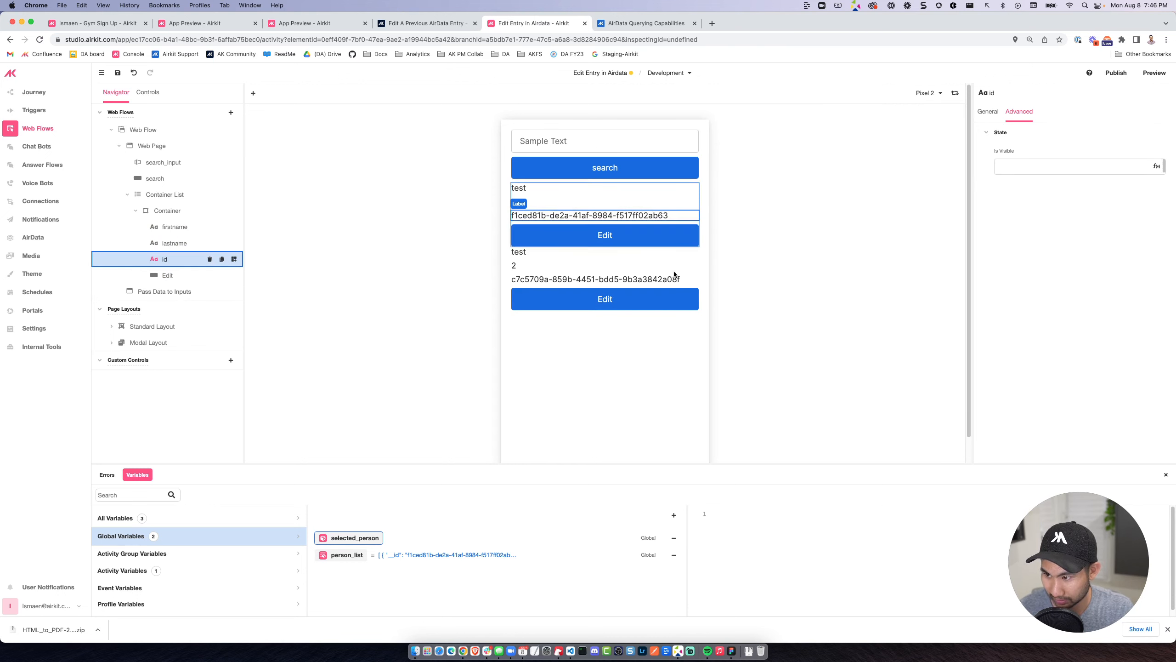
left_click(571, 195)
left_click(588, 233)
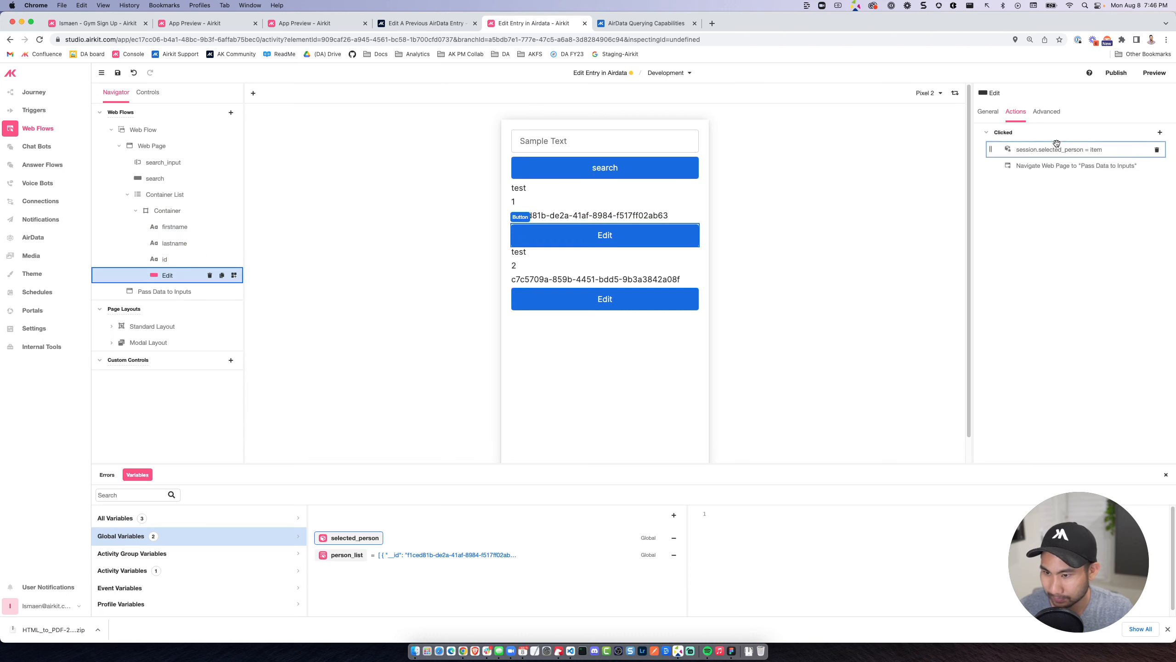
left_click(1065, 166)
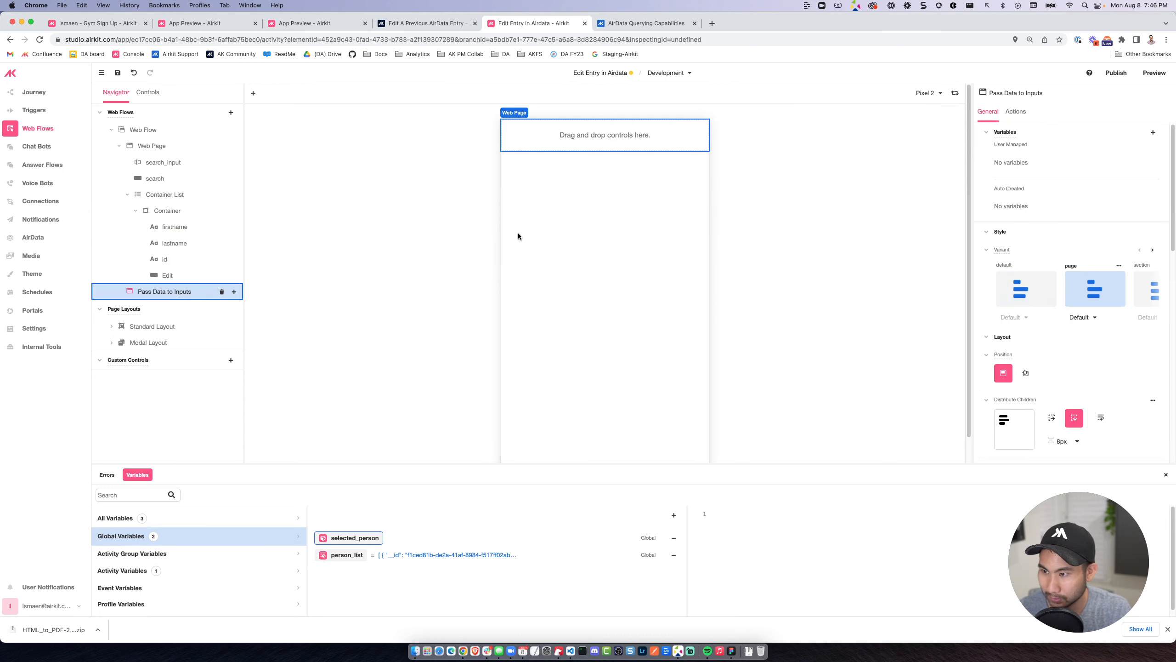
Add two Text Input controls to the Pass Data to Inputs page.
left_click(234, 291)
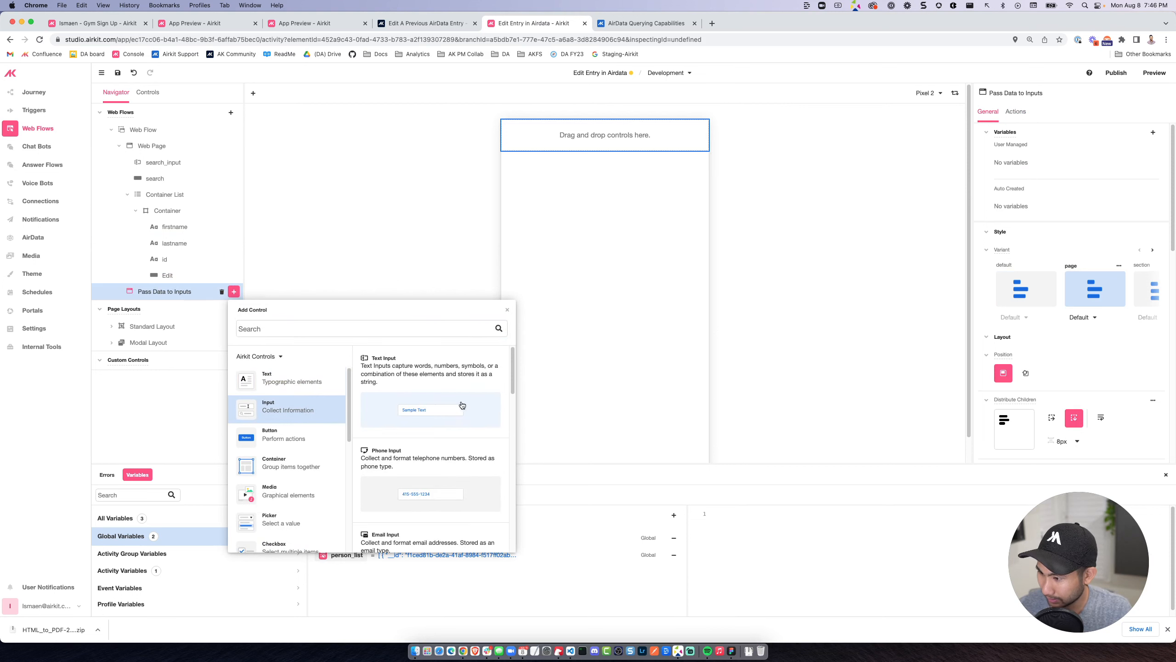
left_click(464, 403)
left_click(234, 293)
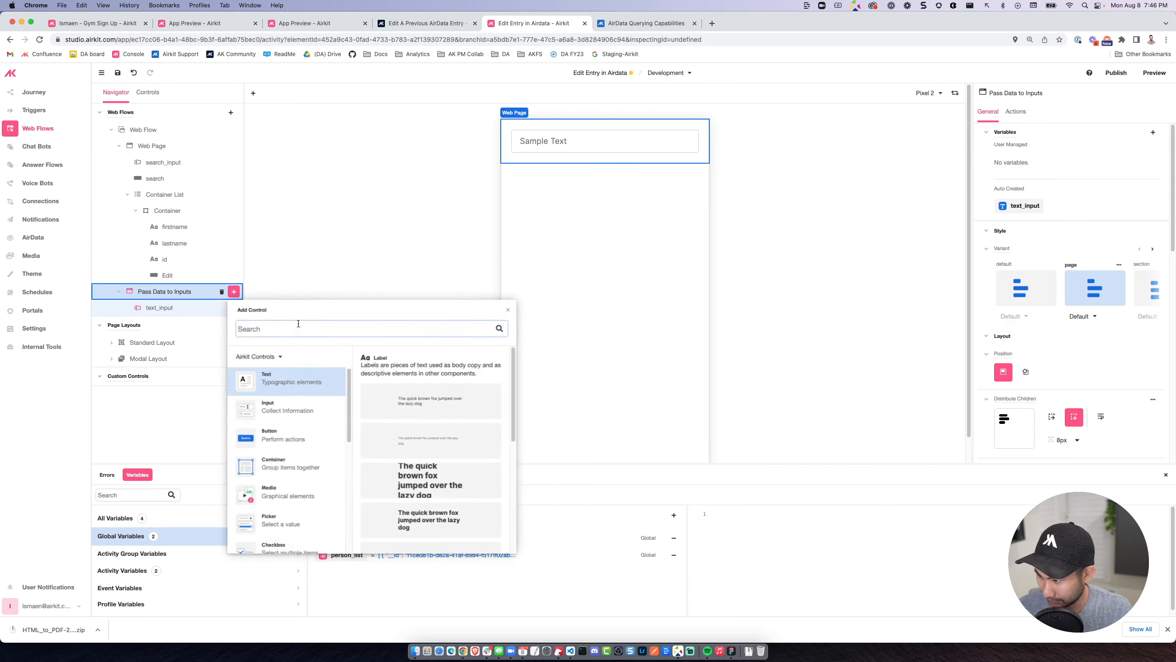
left_click(278, 407)
left_click(417, 409)
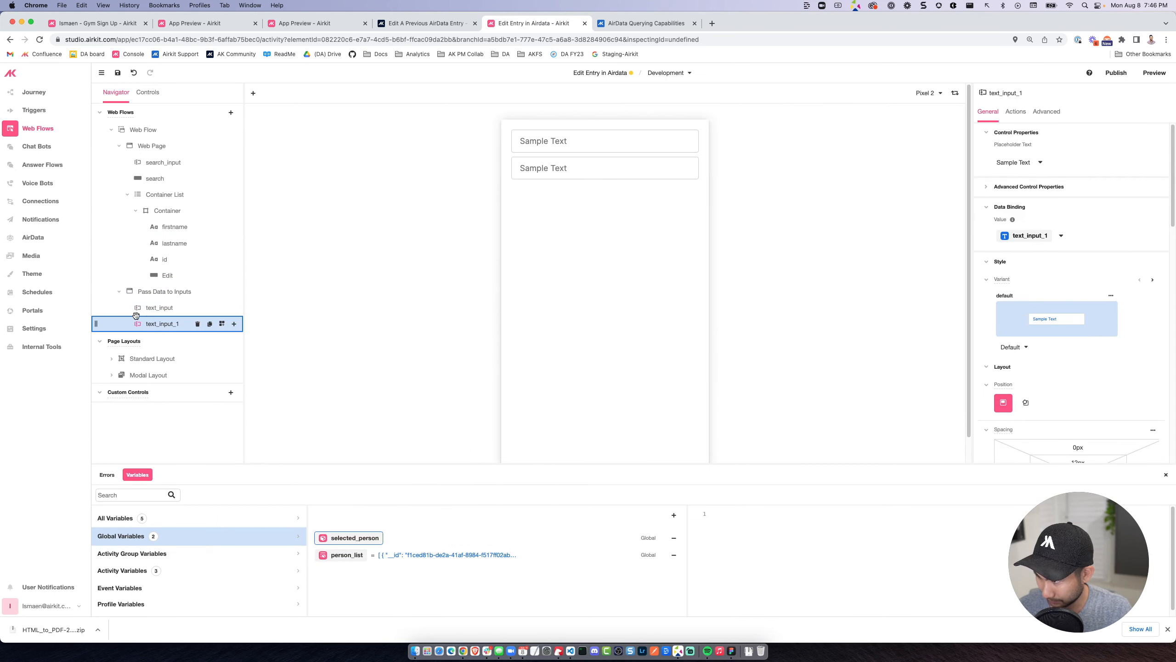
Bind the first text input on the Pass Data to Inputs page to the expression session.selected_person.first_name.
double_click(155, 308)
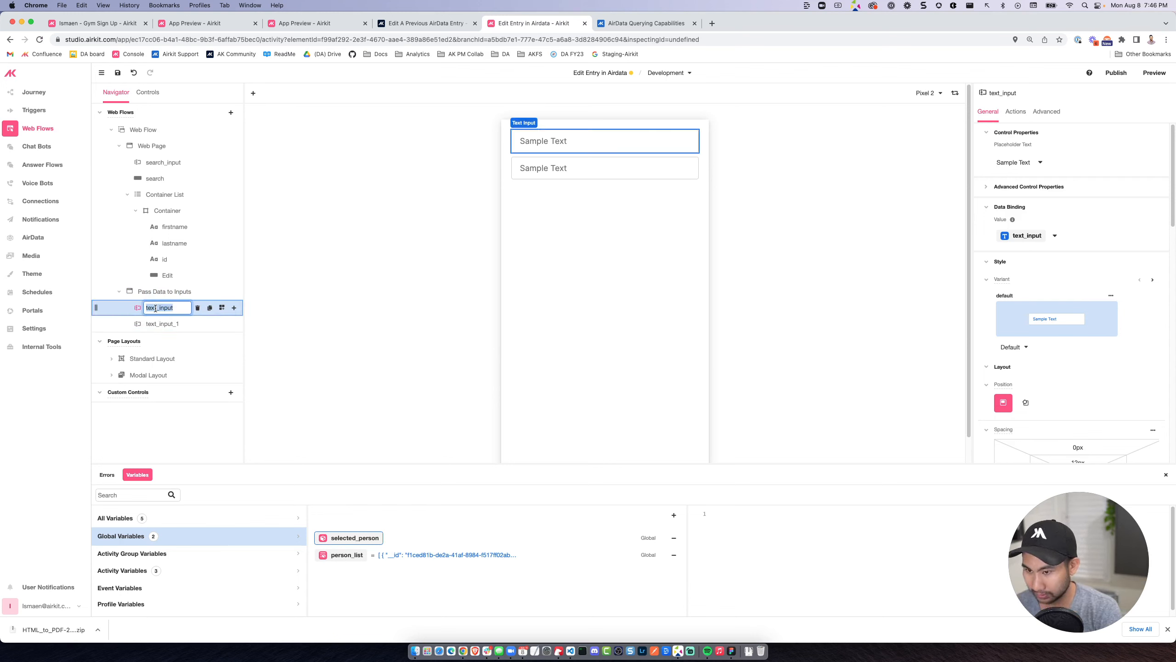
left_click(1056, 236)
left_click(1055, 257)
left_click_drag(1052, 279, 997, 281)
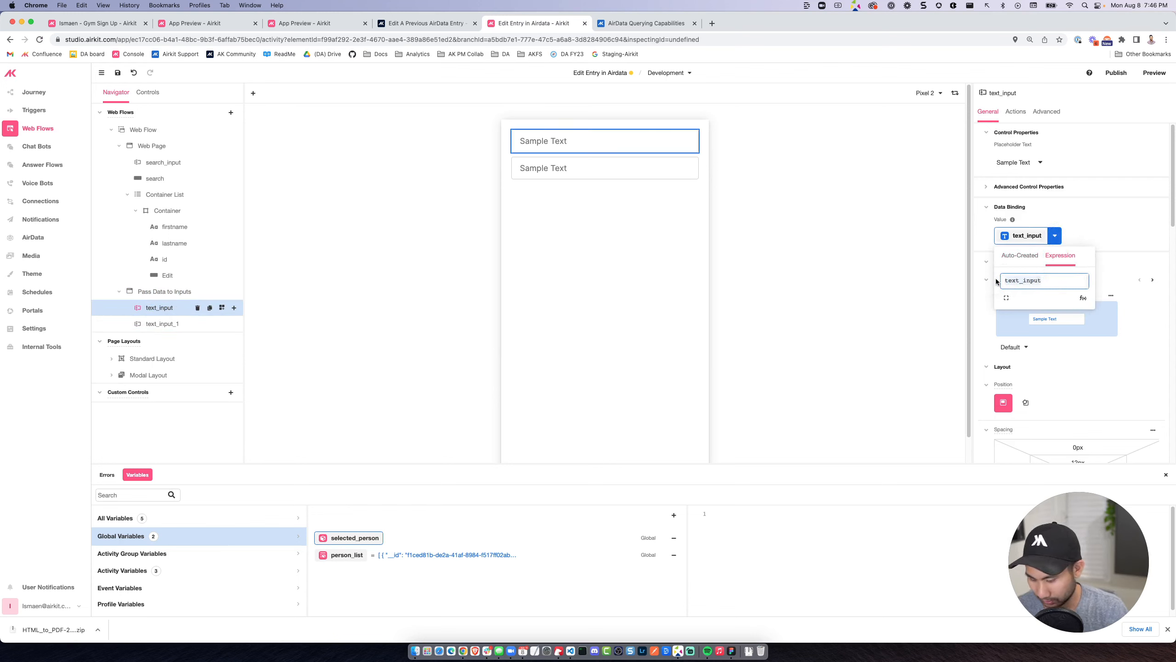
type("session.se")
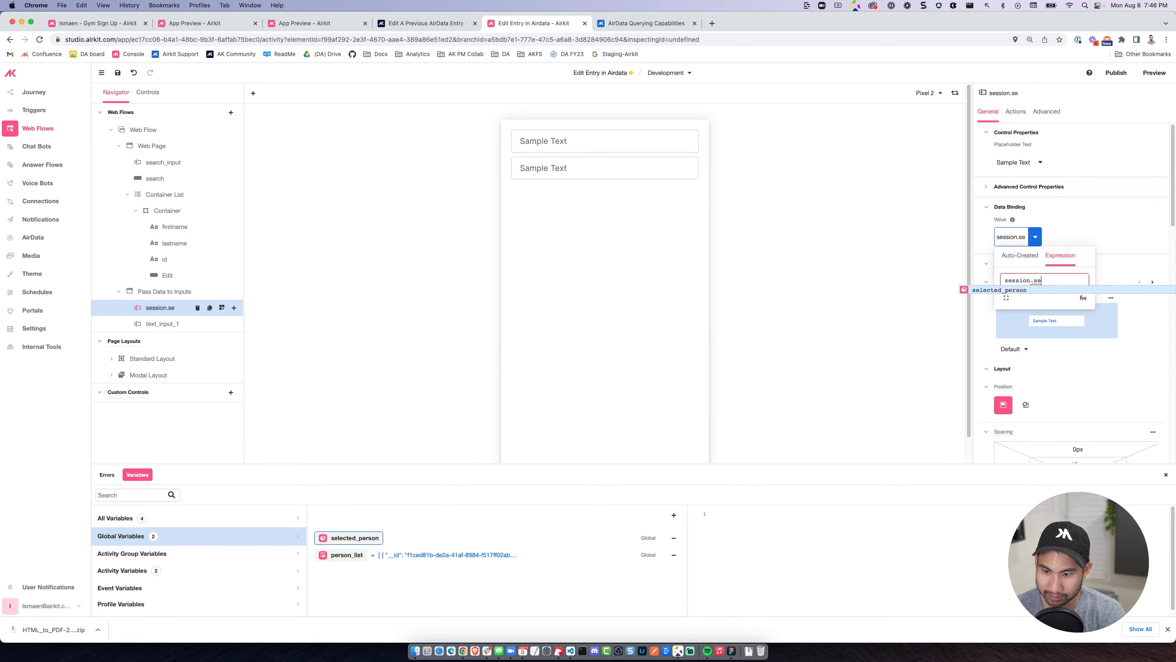
key("Return")
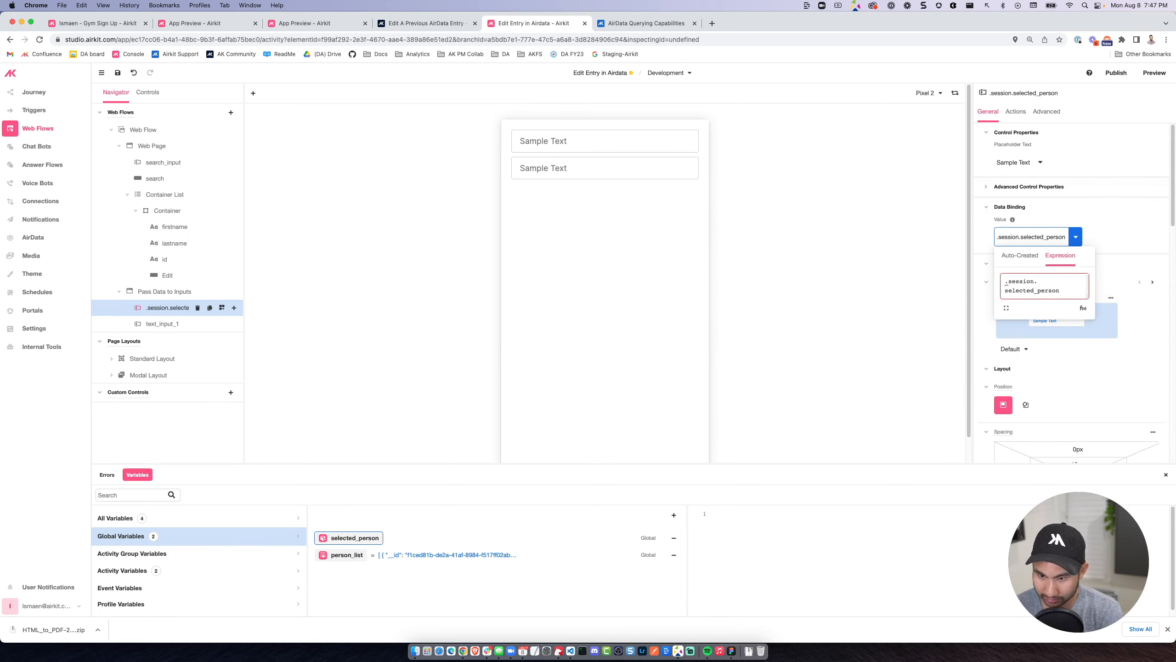
key("BackSpace")
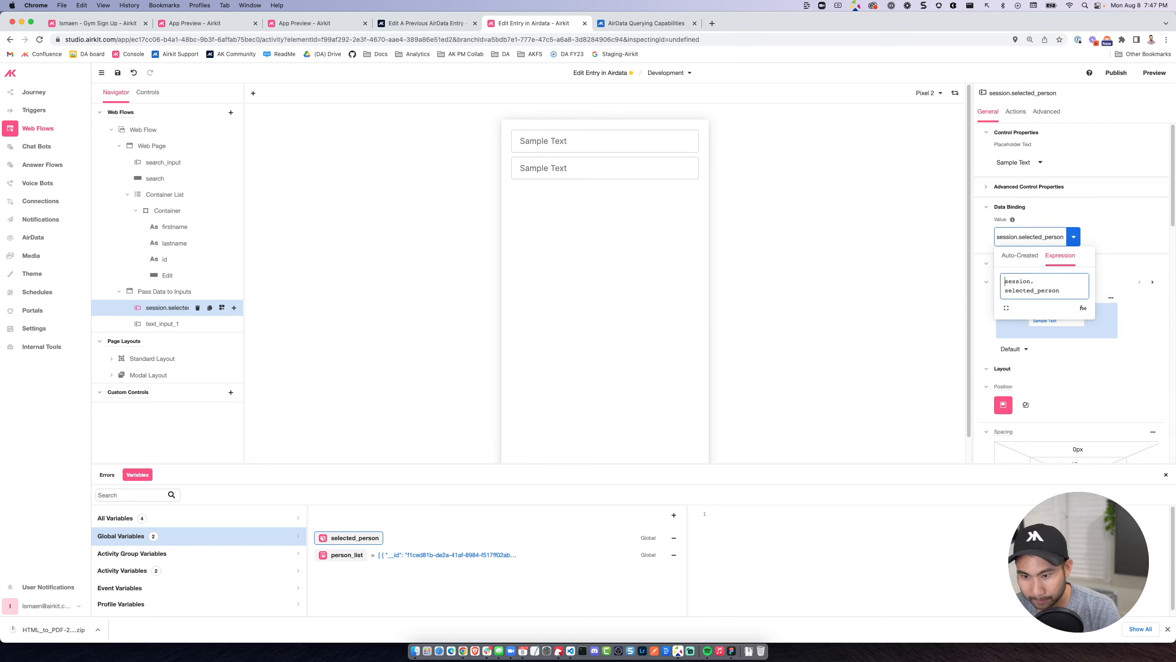
left_click(1066, 288)
type(".")
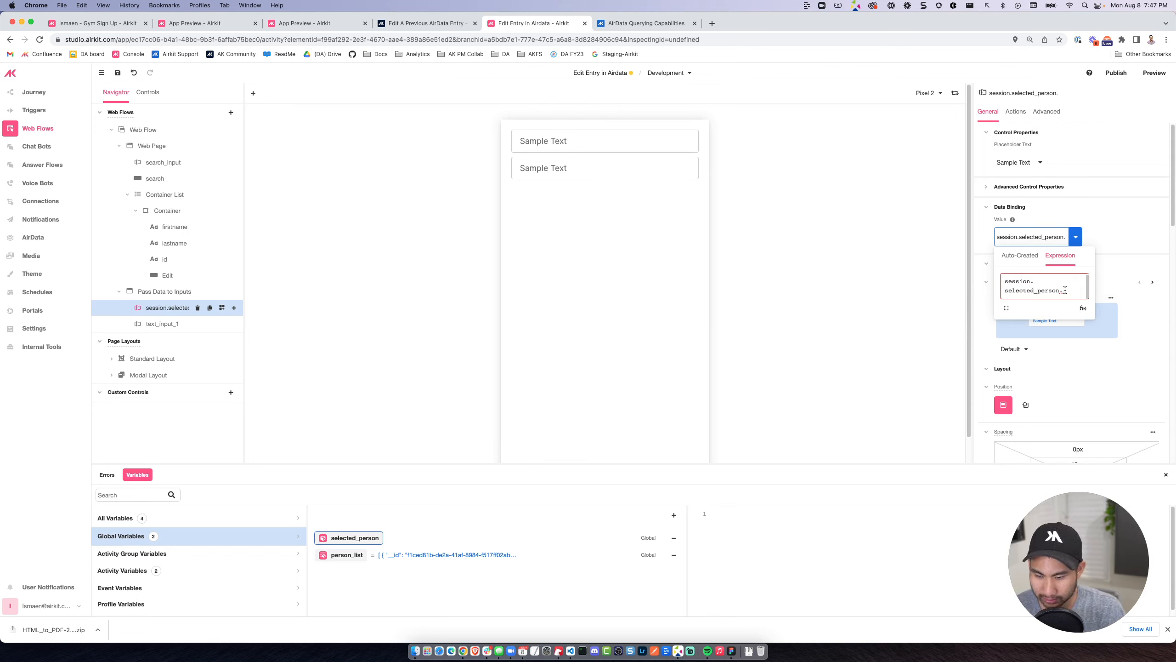
type("f")
left_click(1057, 300)
type("irst_name")
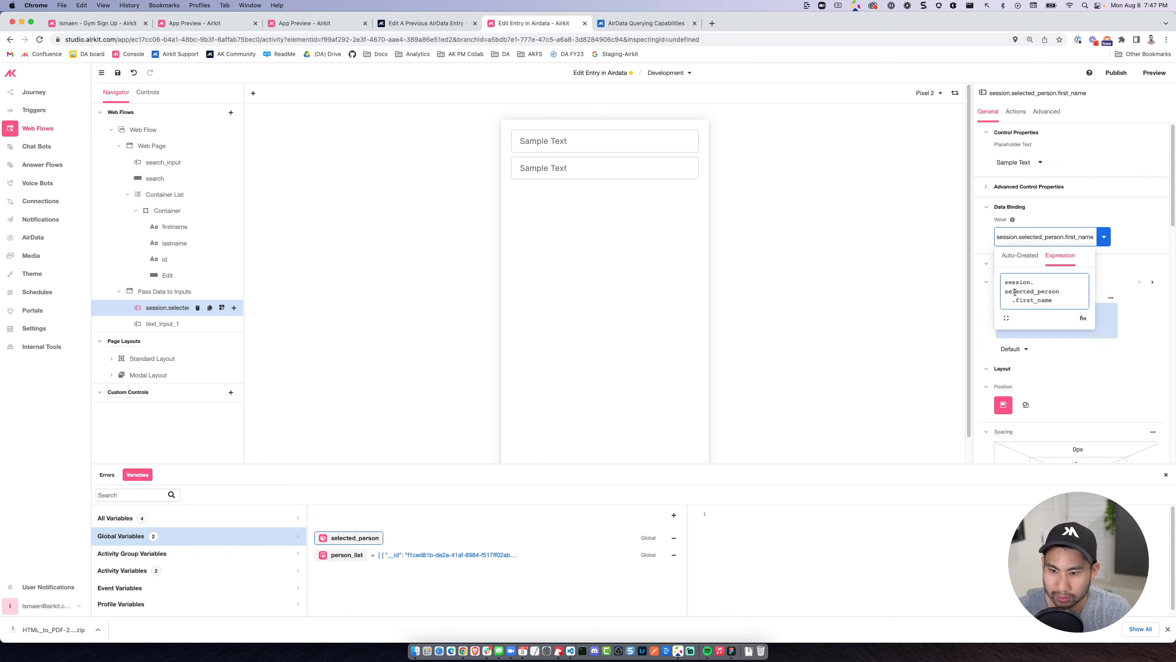
Set the first text input's placeholder text to First name.
left_click(575, 165)
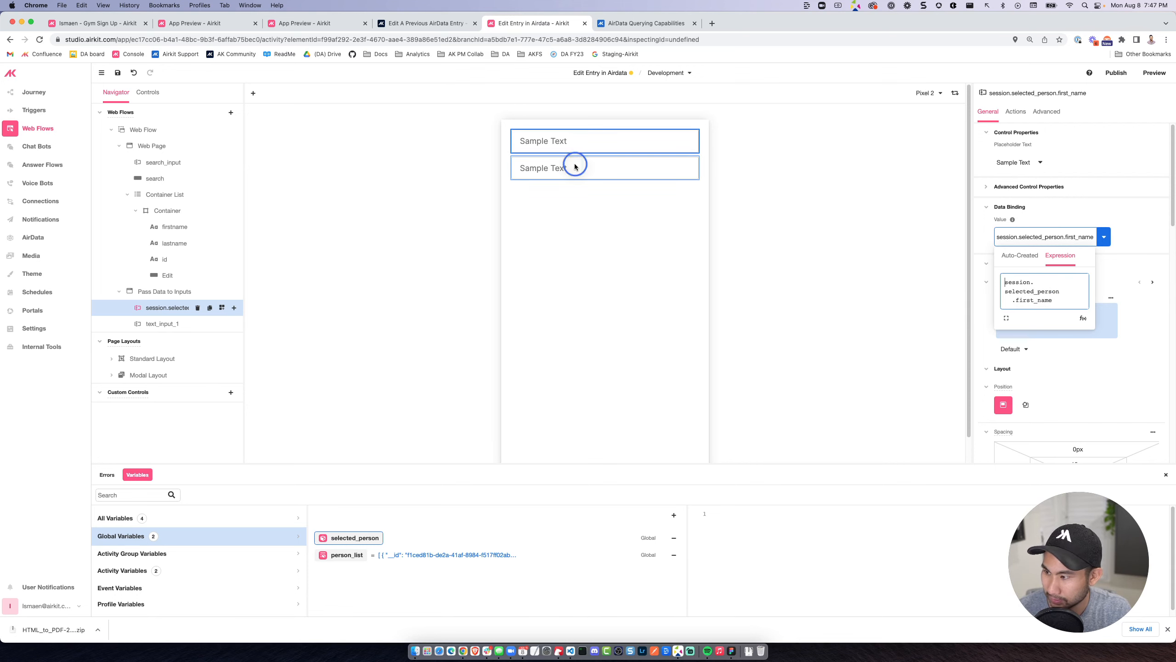
left_click(633, 144)
double_click(1015, 162)
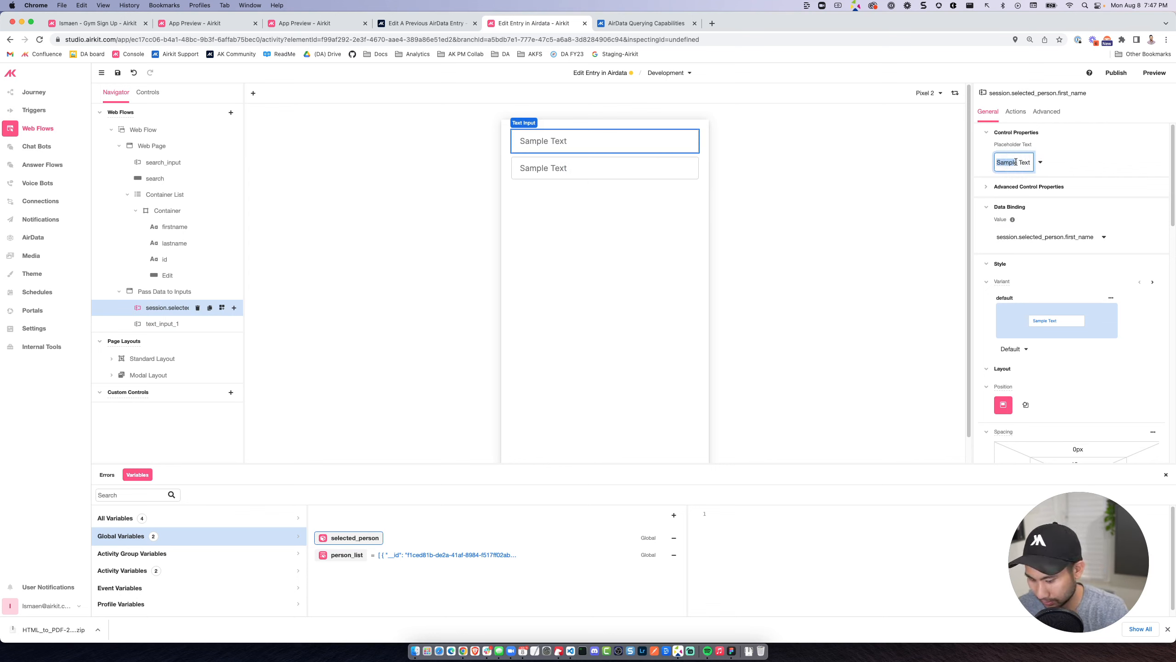
type("First name")
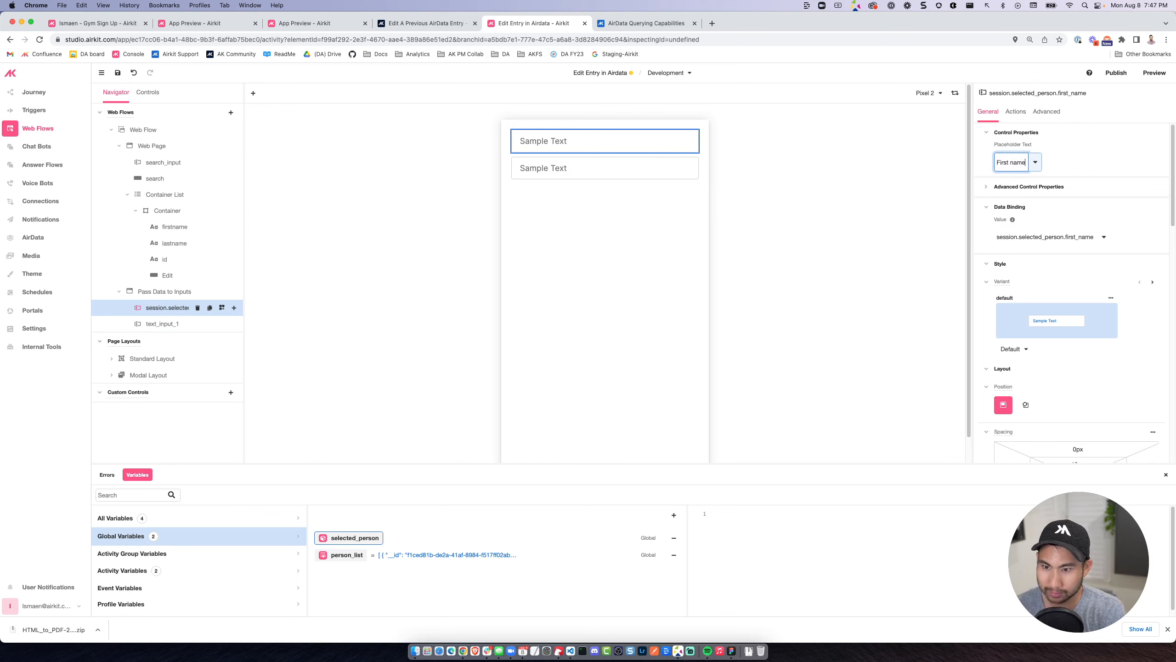
Bind the second text input's value to the expression session.selected_person.last_name.
left_click(153, 324)
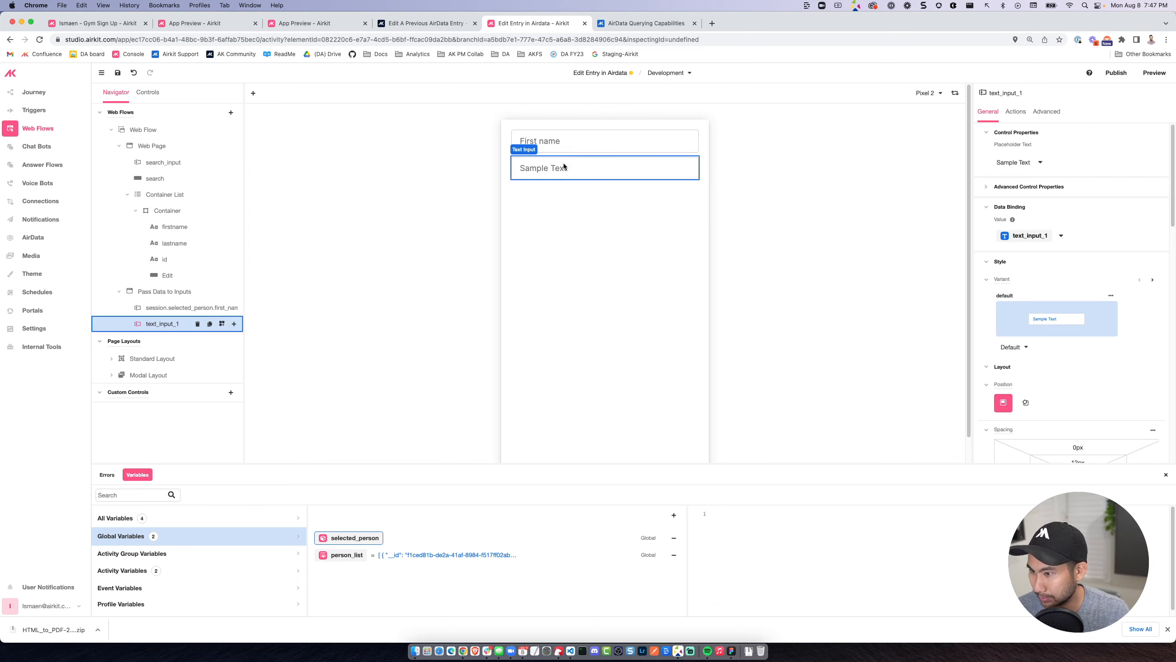
left_click(1061, 235)
left_click(1060, 255)
left_click(1004, 280)
key("super+a")
type("session.se")
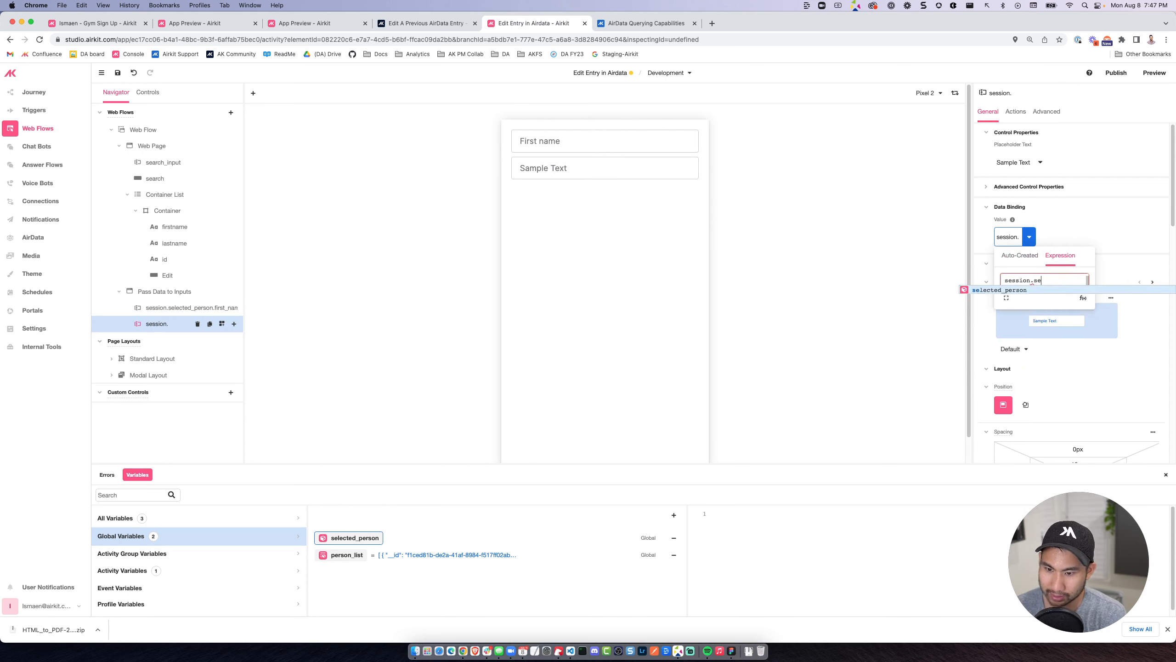
key("Tab")
type(".l")
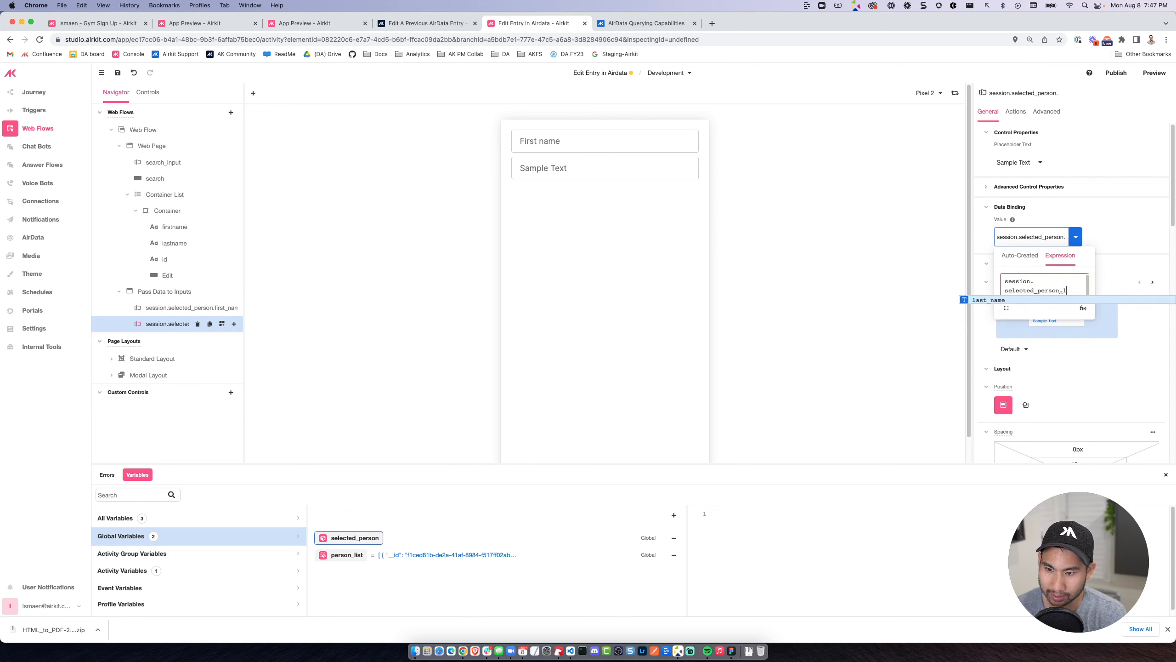
key("Tab")
left_click(860, 246)
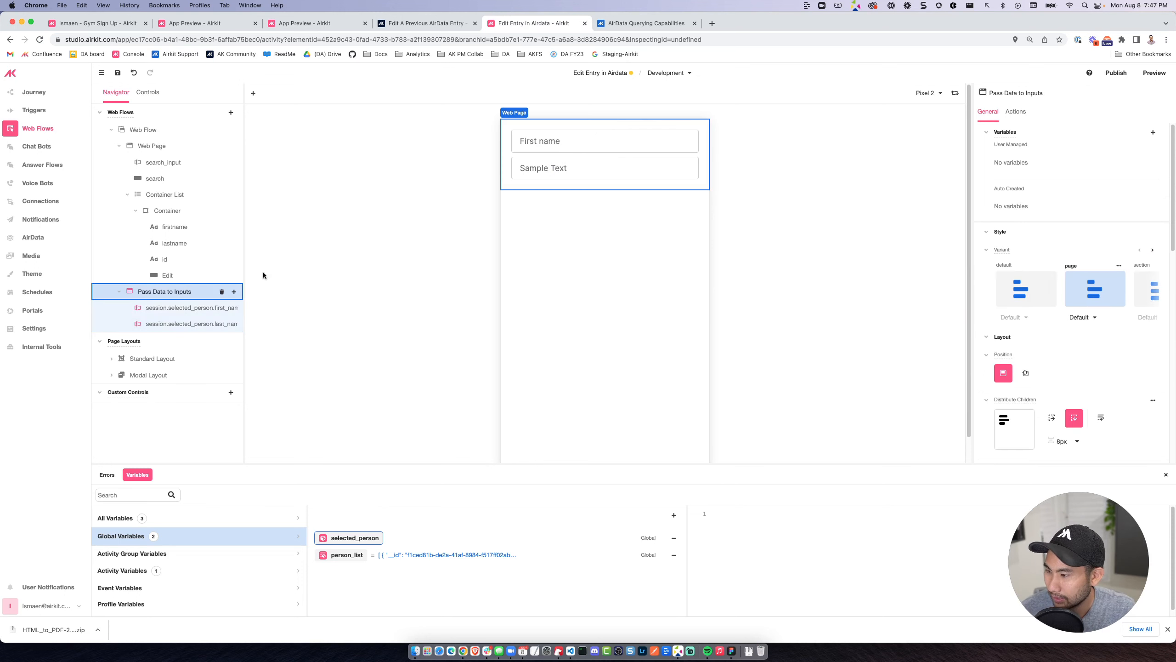
Add a button labelled Update to the Pass Data to Inputs page below the two inputs.
left_click(234, 291)
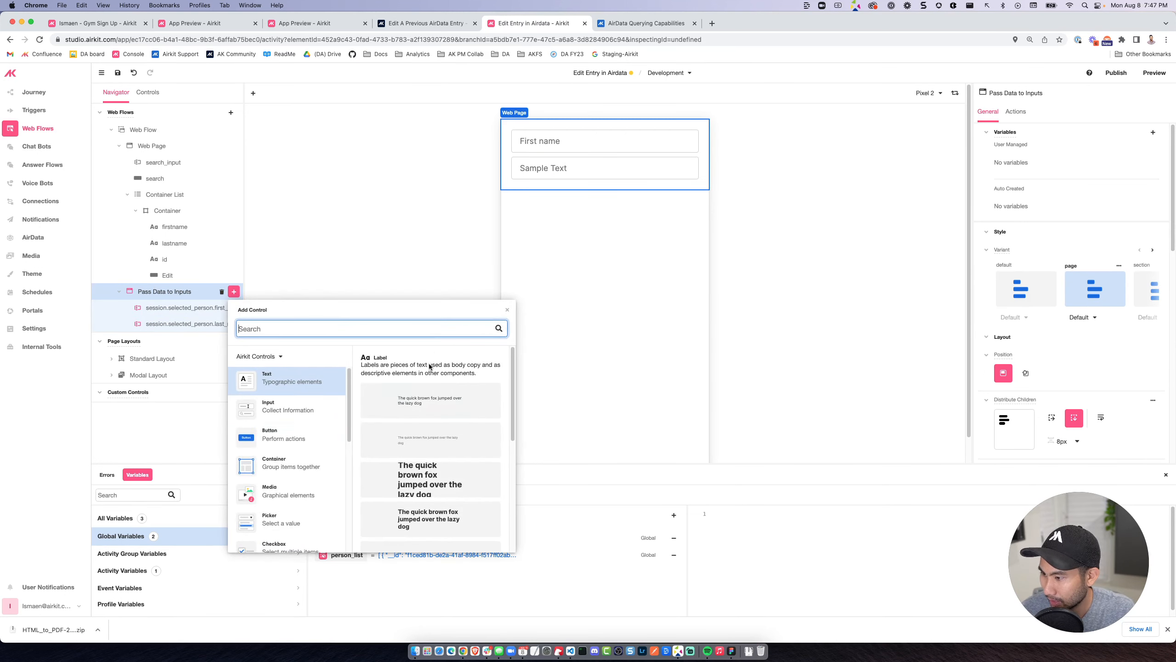
left_click(305, 436)
left_click(431, 399)
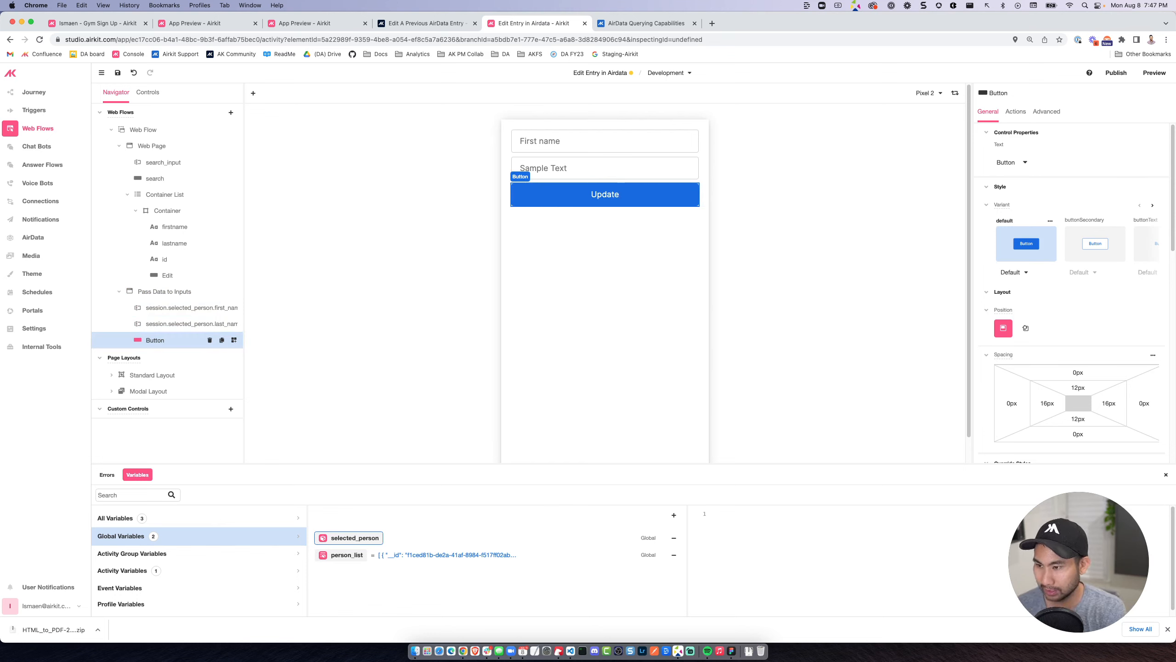
key("Return")
left_click(562, 235)
left_click(609, 192)
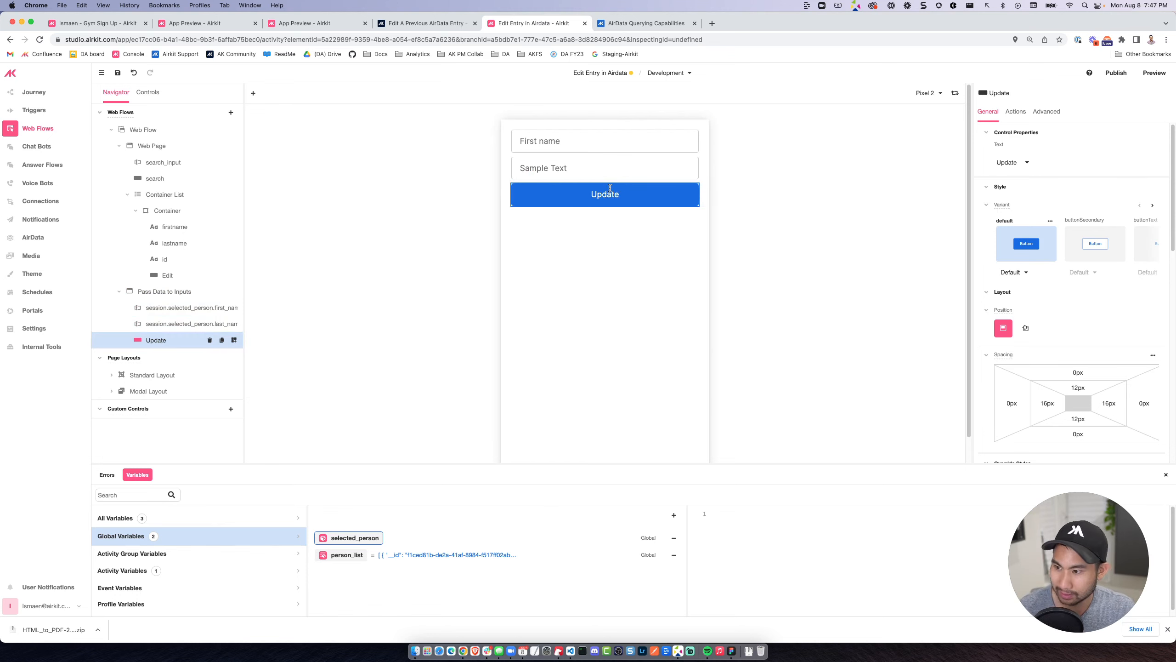
Add a Navigate to Web Page action to the Update button that goes to Web Page.
left_click(1016, 112)
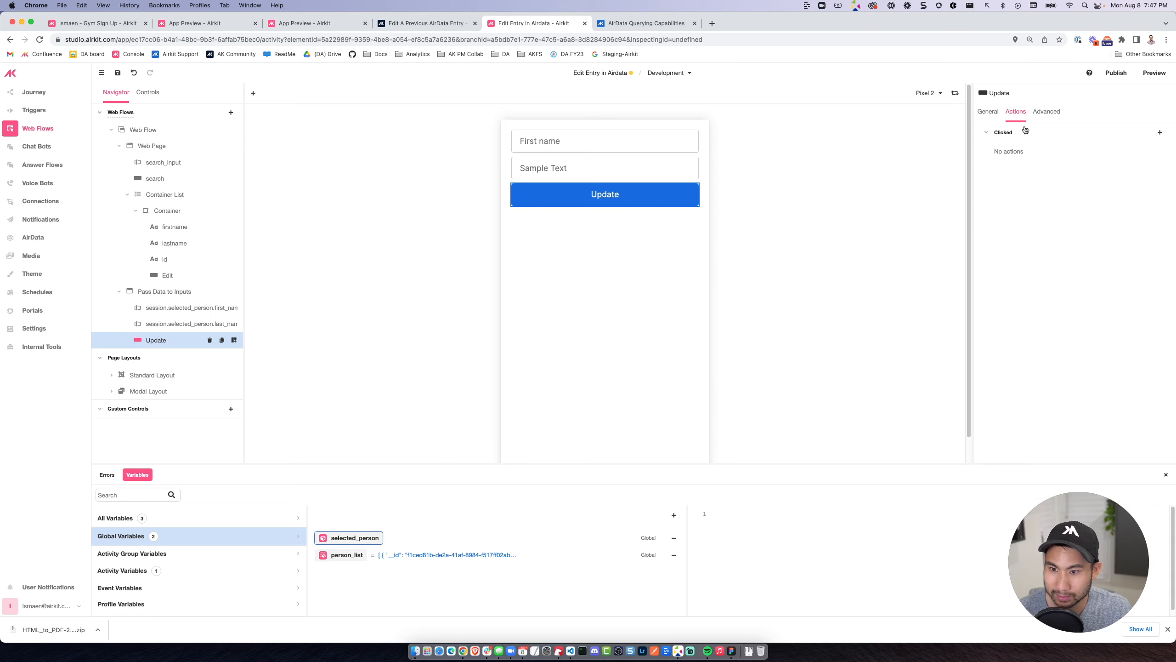
left_click(1154, 133)
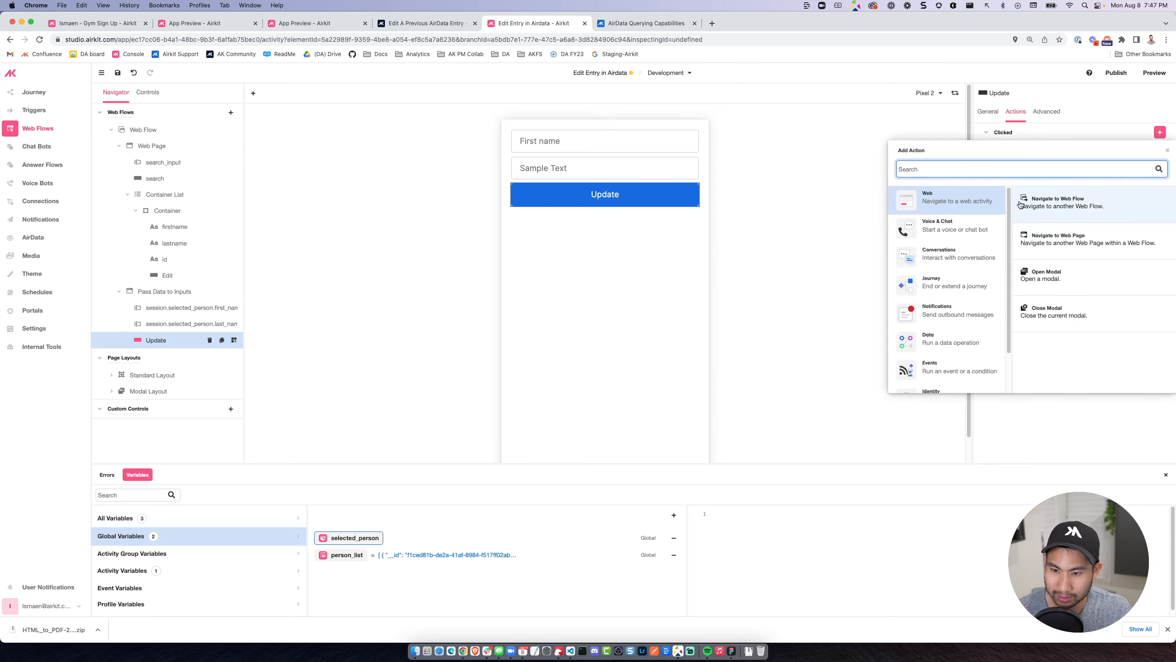
left_click(1058, 243)
left_click(866, 152)
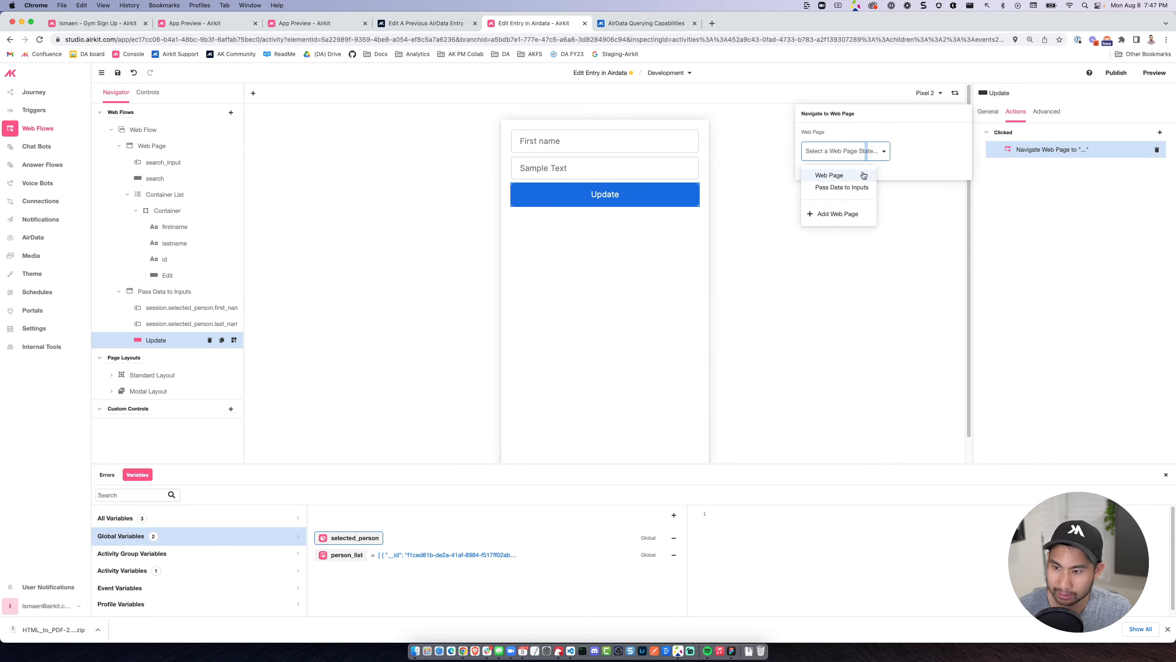
left_click(862, 175)
left_click(1062, 265)
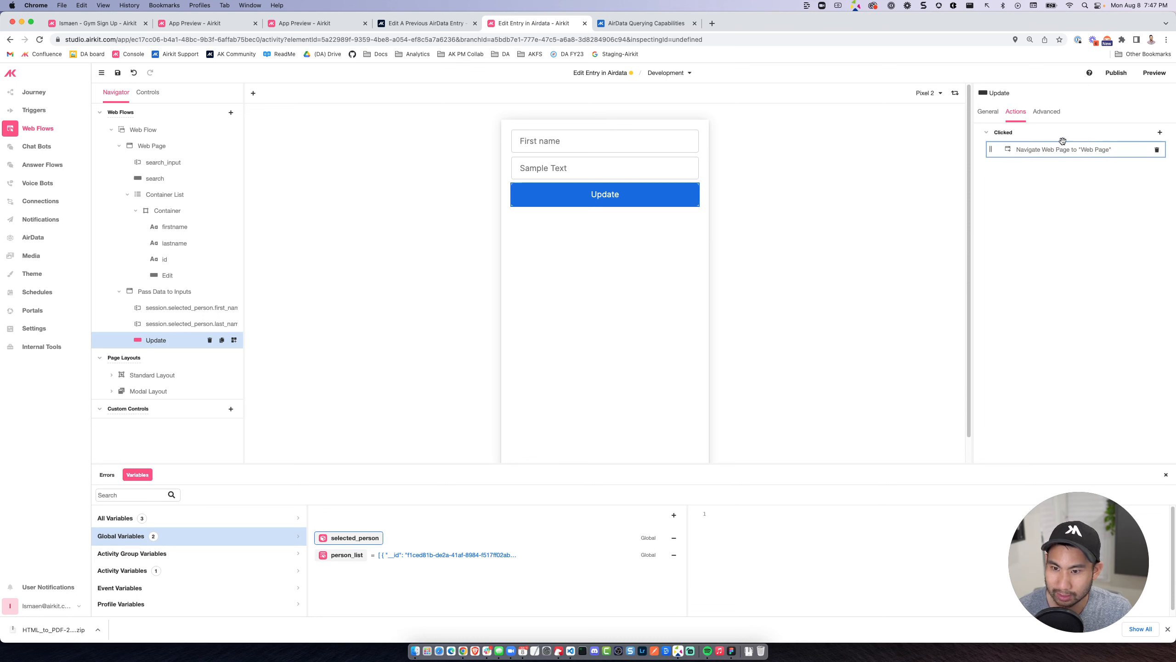
Add a Run Data Flow action ahead of the Update button's navigation, creating a new data flow for it and opening that flow.
left_click(1160, 132)
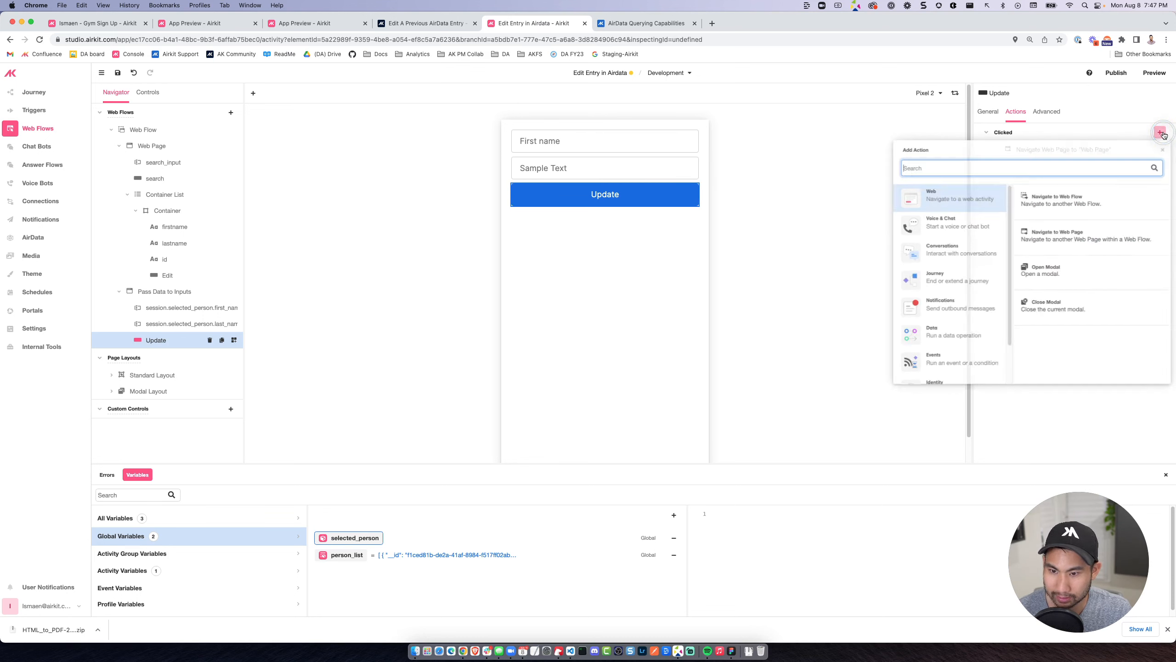
left_click(955, 343)
left_click(1053, 207)
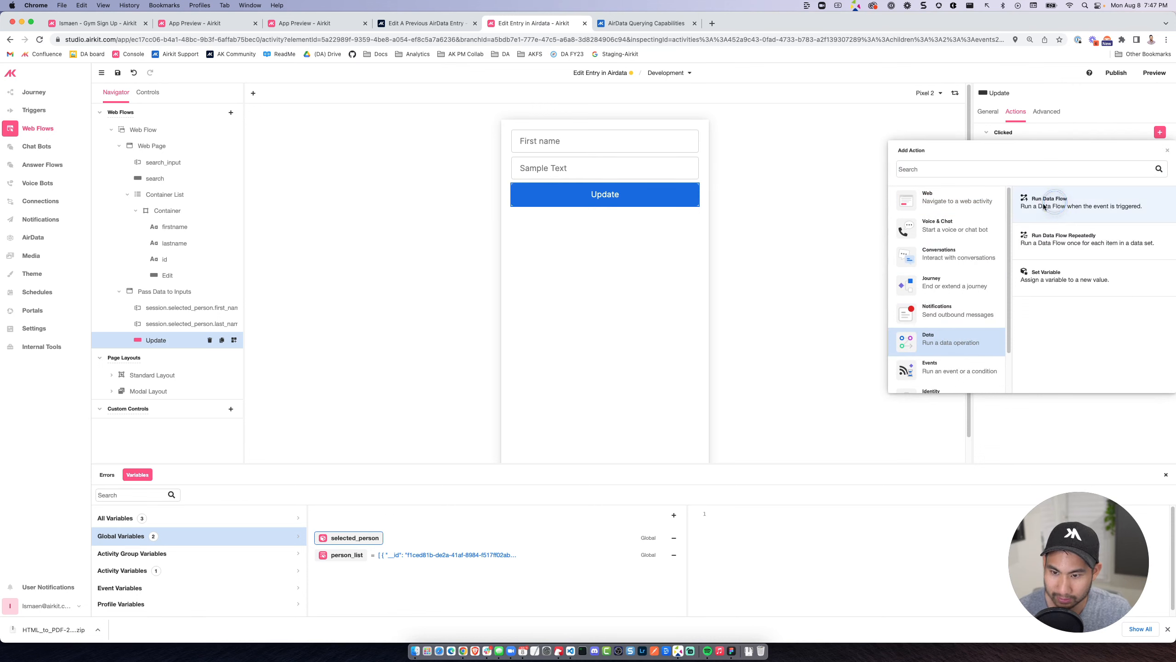
left_click_drag(992, 168, 992, 149)
left_click(992, 148)
left_click(834, 148)
left_click(840, 160)
left_click(858, 150)
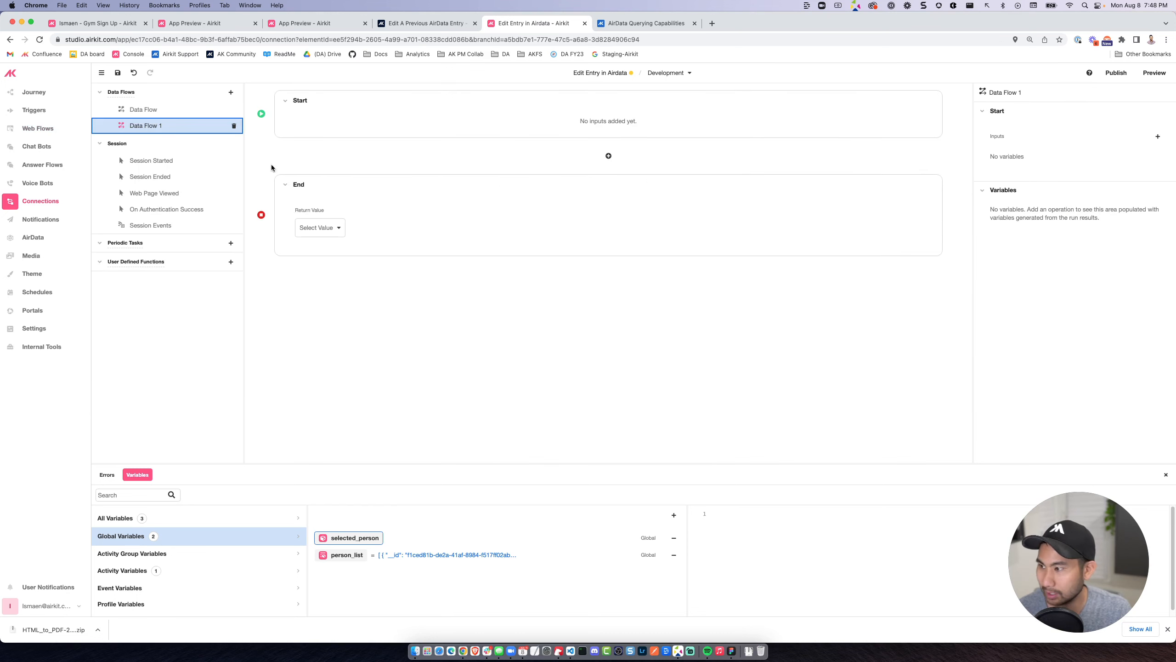
Rename the existing search data flow to Search and the new empty data flow to Update.
double_click(164, 110)
type("Sear")
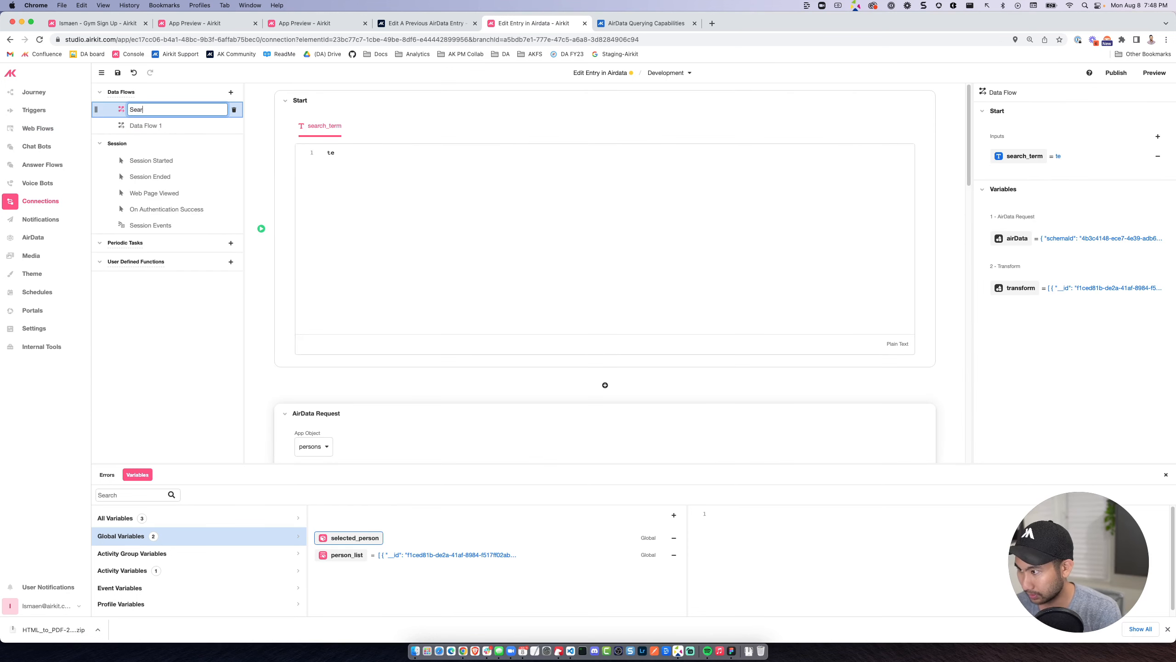
type("ch")
key("Return")
double_click(159, 126)
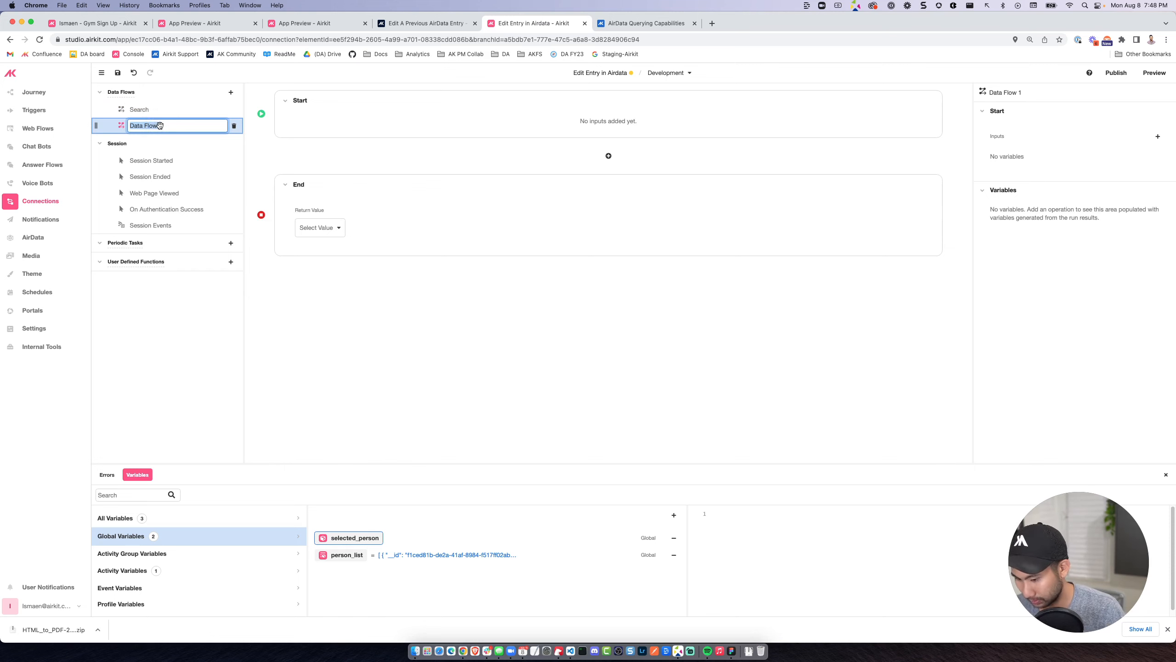
type("Update")
key("Return")
left_click(158, 109)
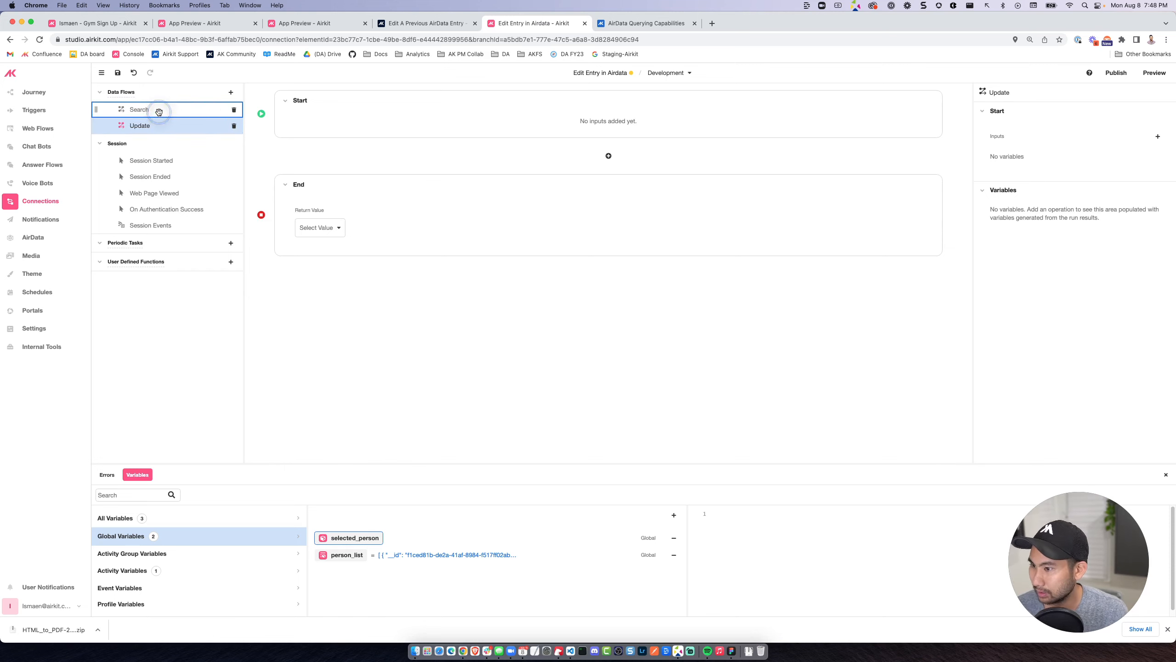
left_click(158, 124)
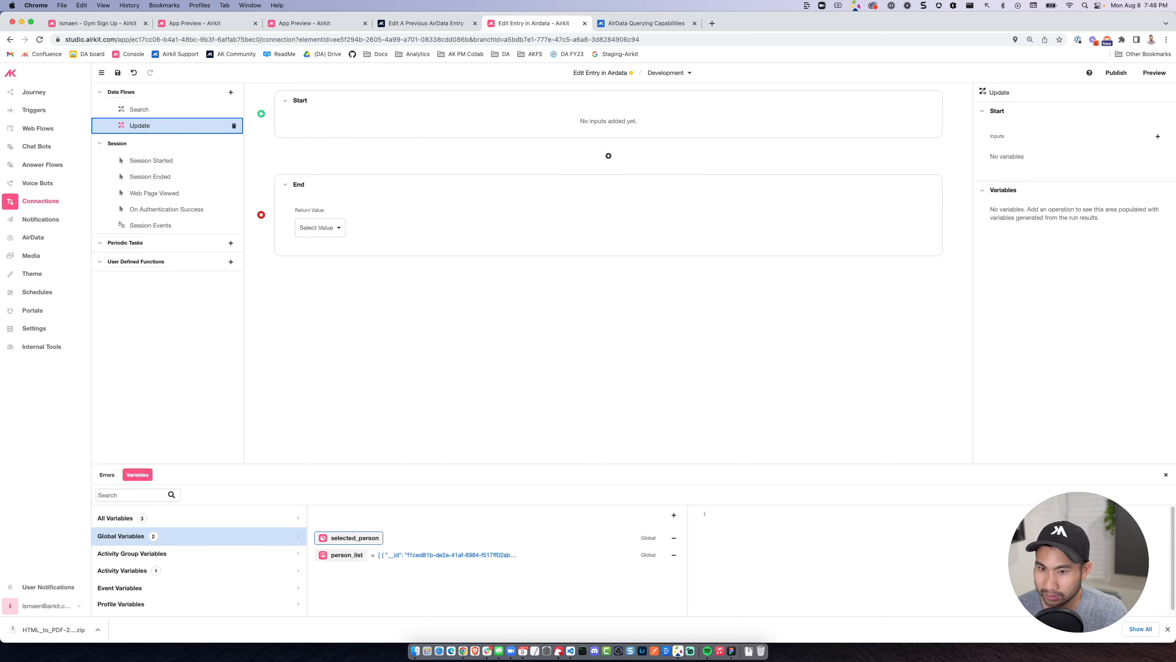
left_click(1154, 139)
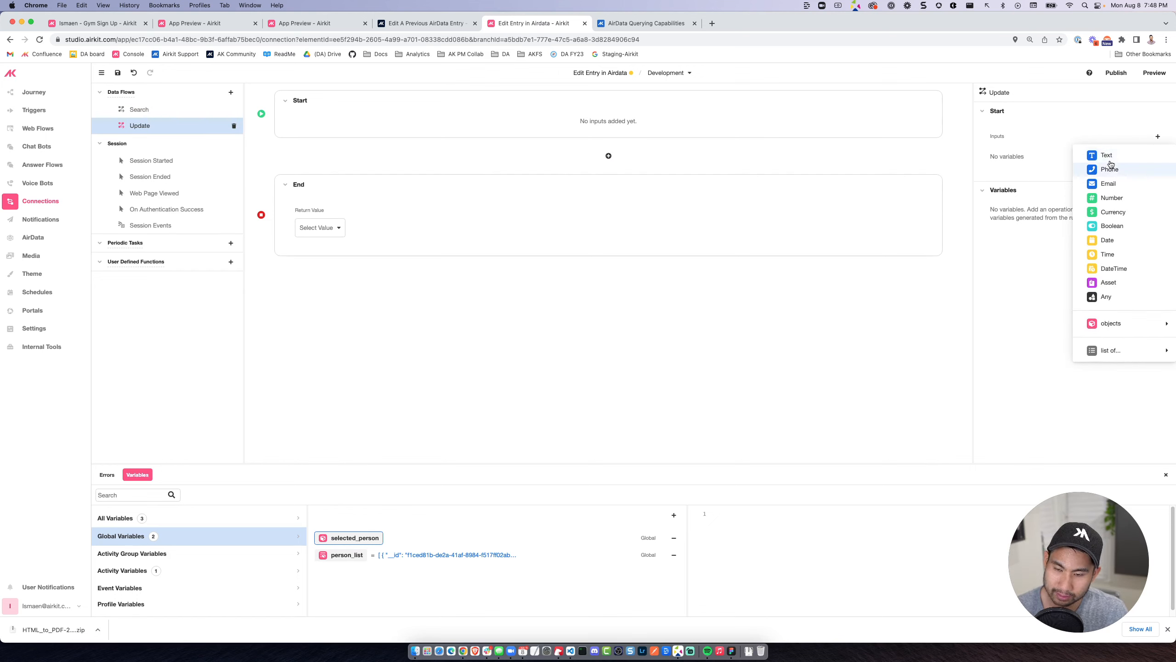
left_click(1106, 155)
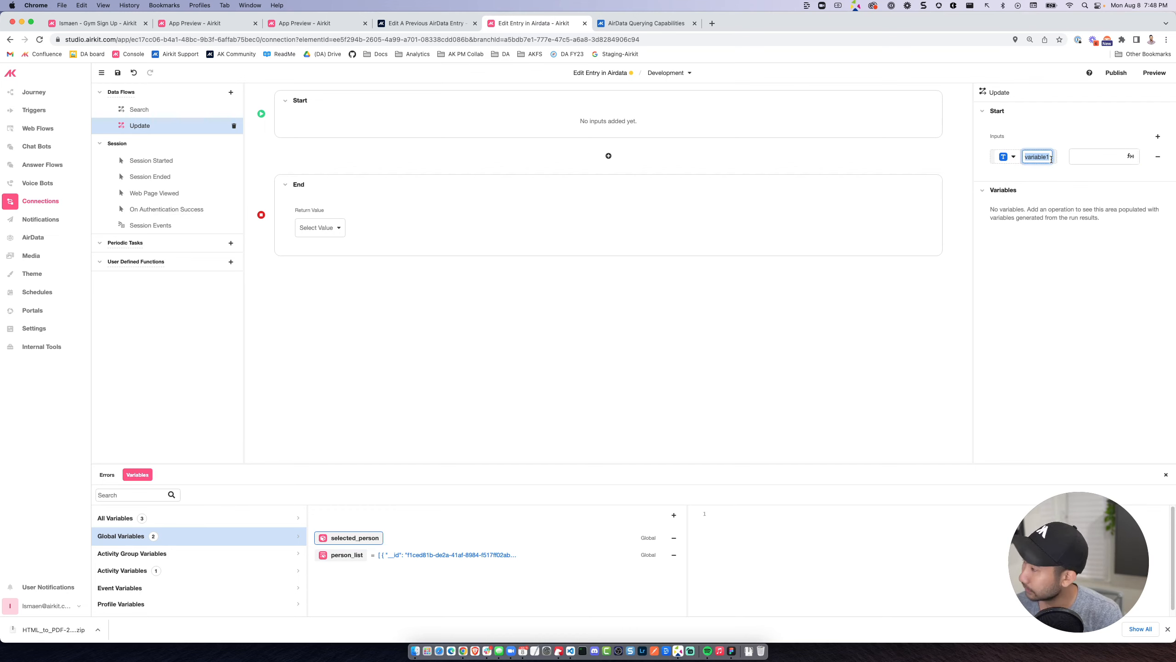
left_click(1158, 156)
Add an input of the persons object type named person to the Update data flow.
left_click(1158, 136)
mouse_move(1097, 325)
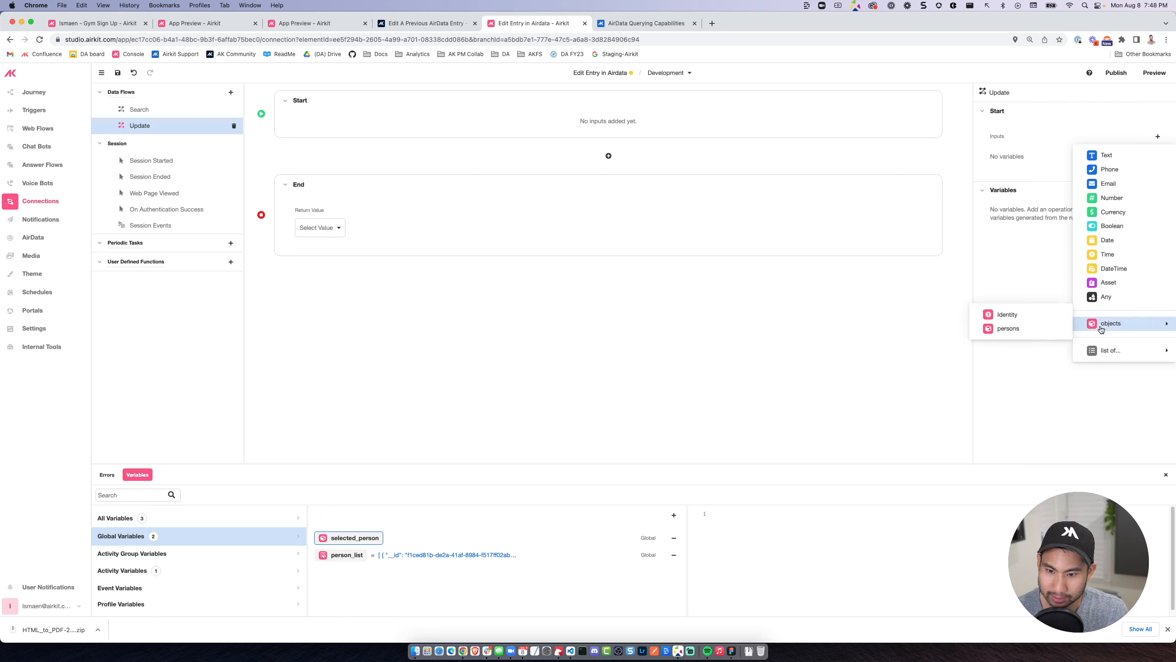
left_click(1038, 330)
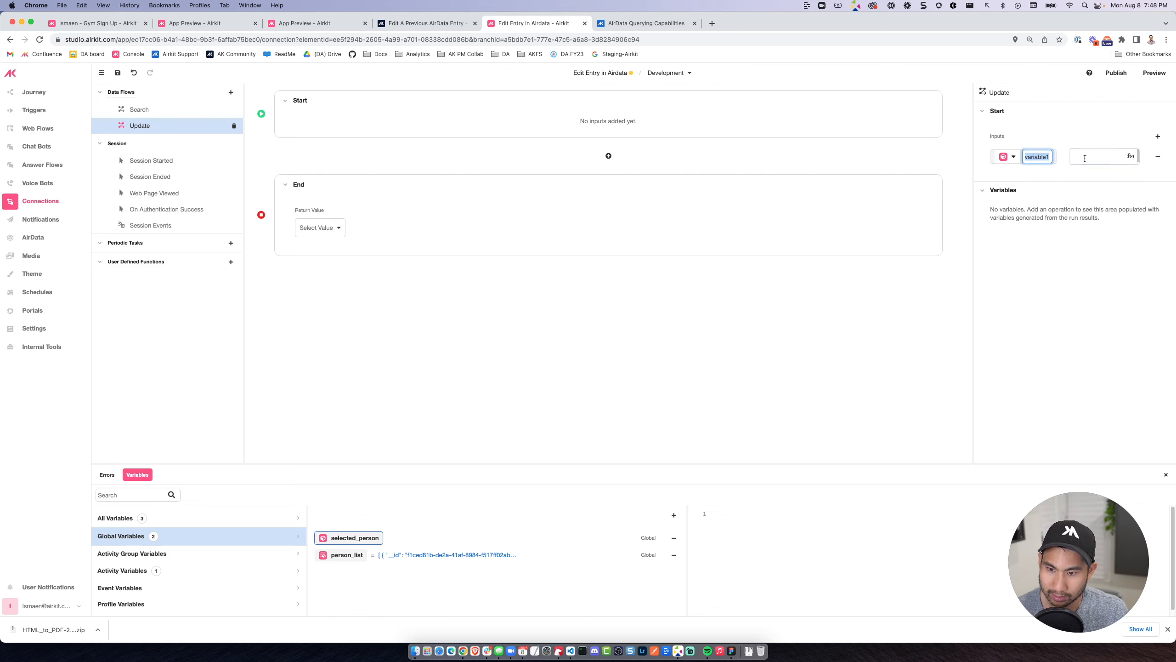
type("person")
key("Return")
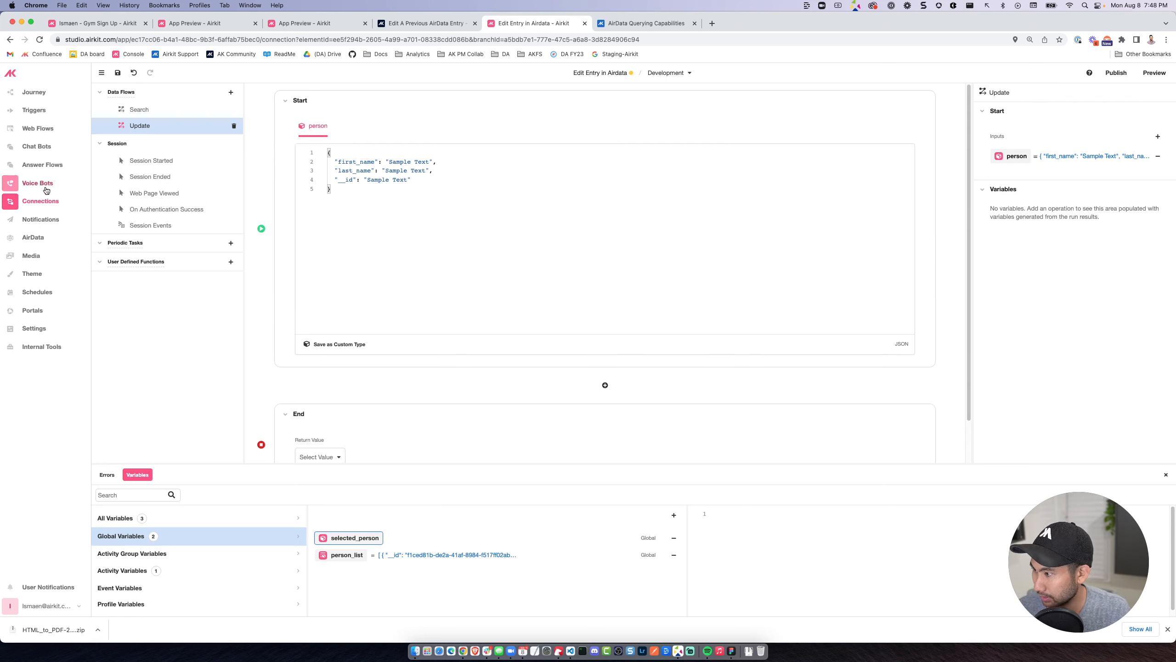
Pass session.selected_person as the person input of the Update button's Run Data Flow action, and save the app.
left_click(37, 128)
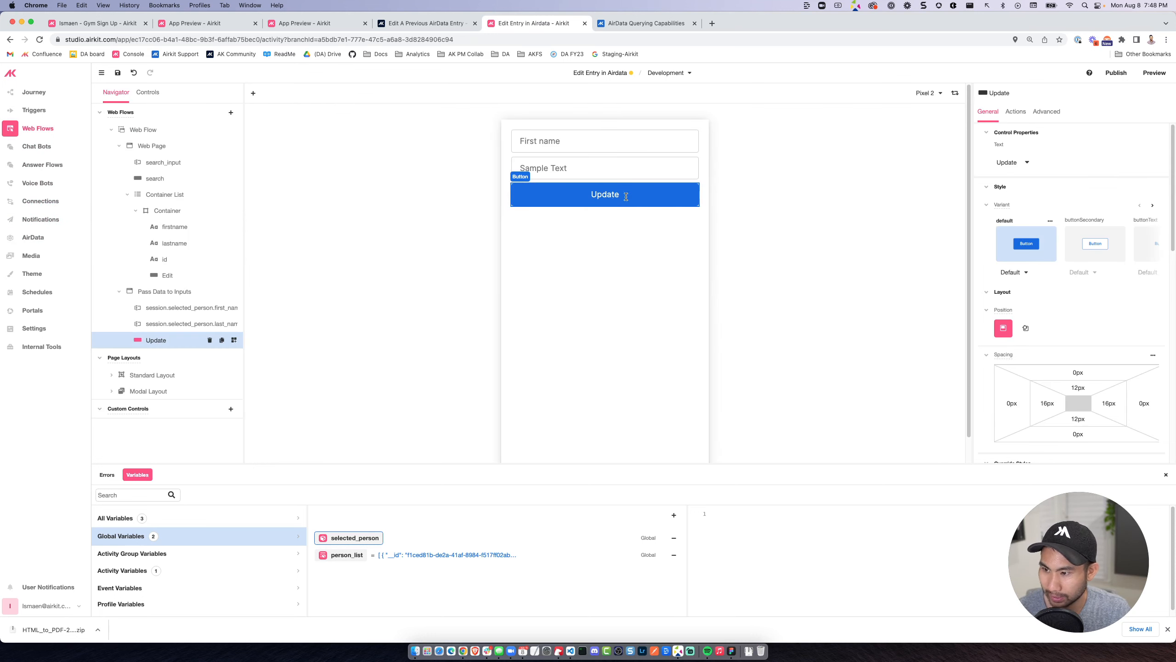
left_click(1015, 112)
left_click(1068, 149)
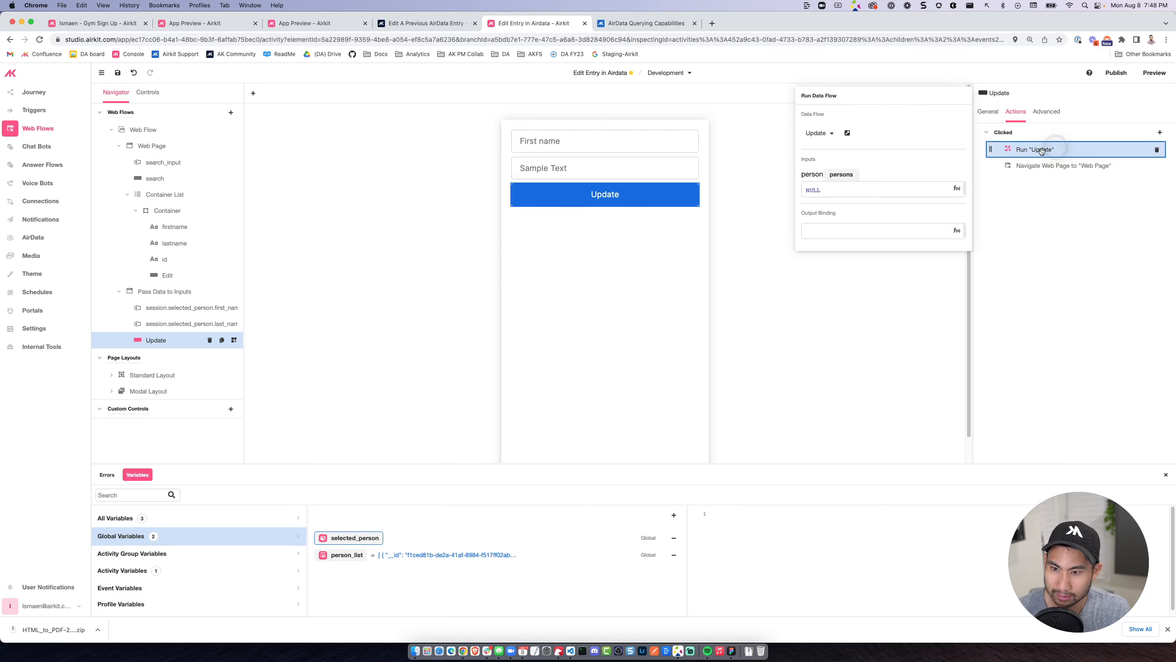
left_click(862, 184)
type("session.p")
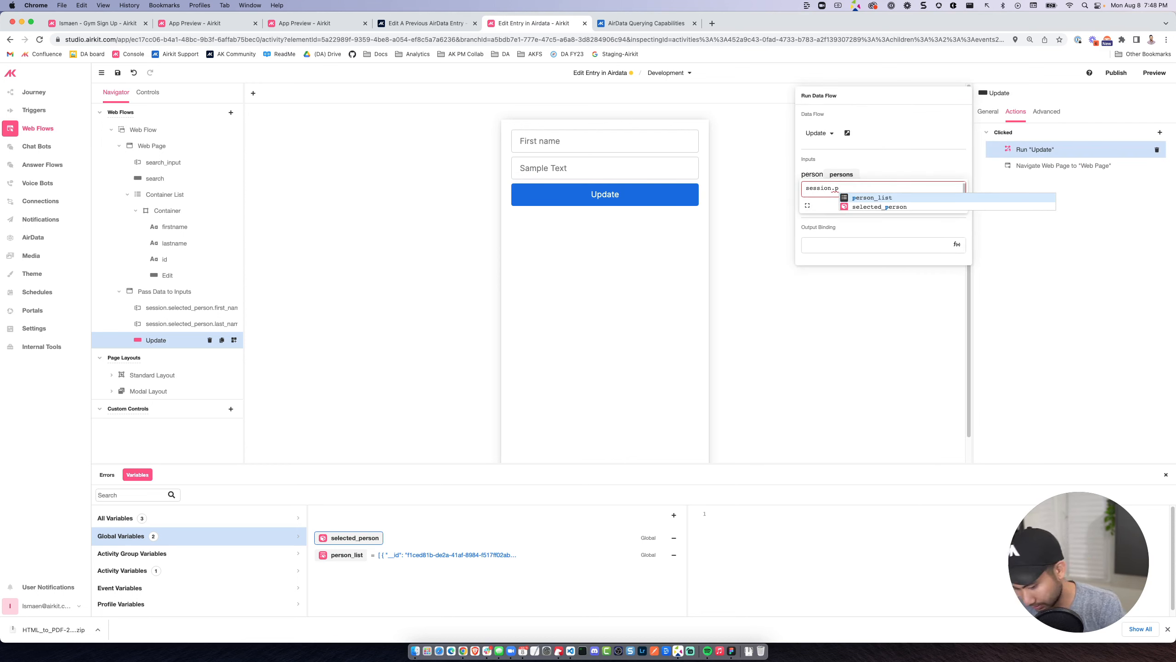
left_click(879, 207)
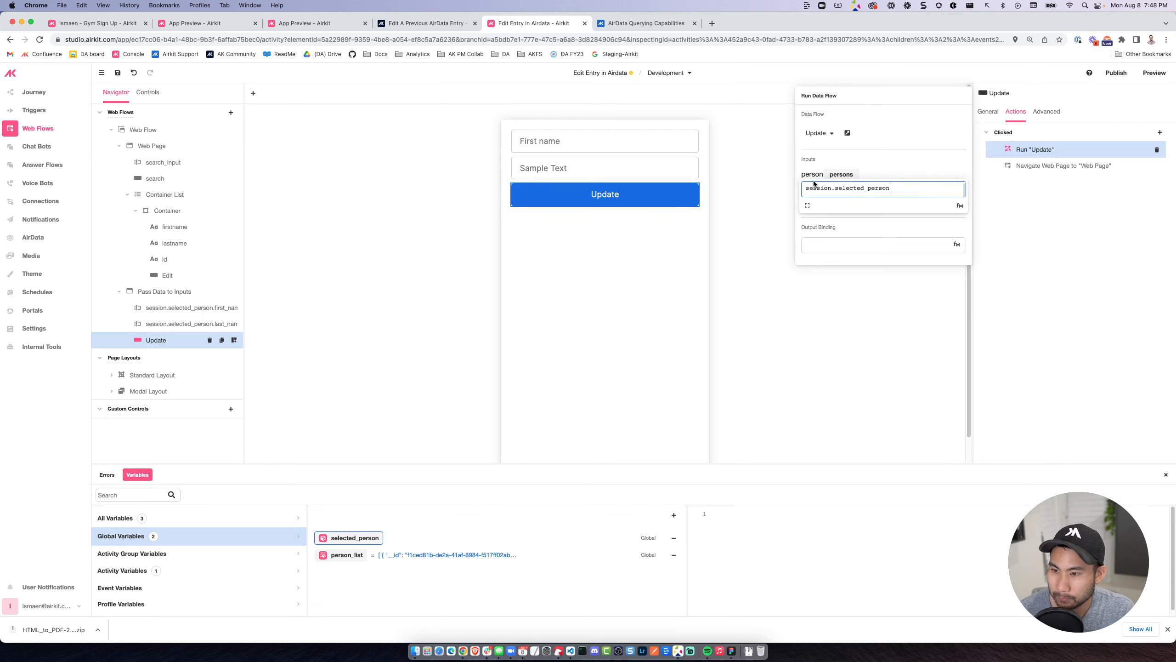
left_click(110, 76)
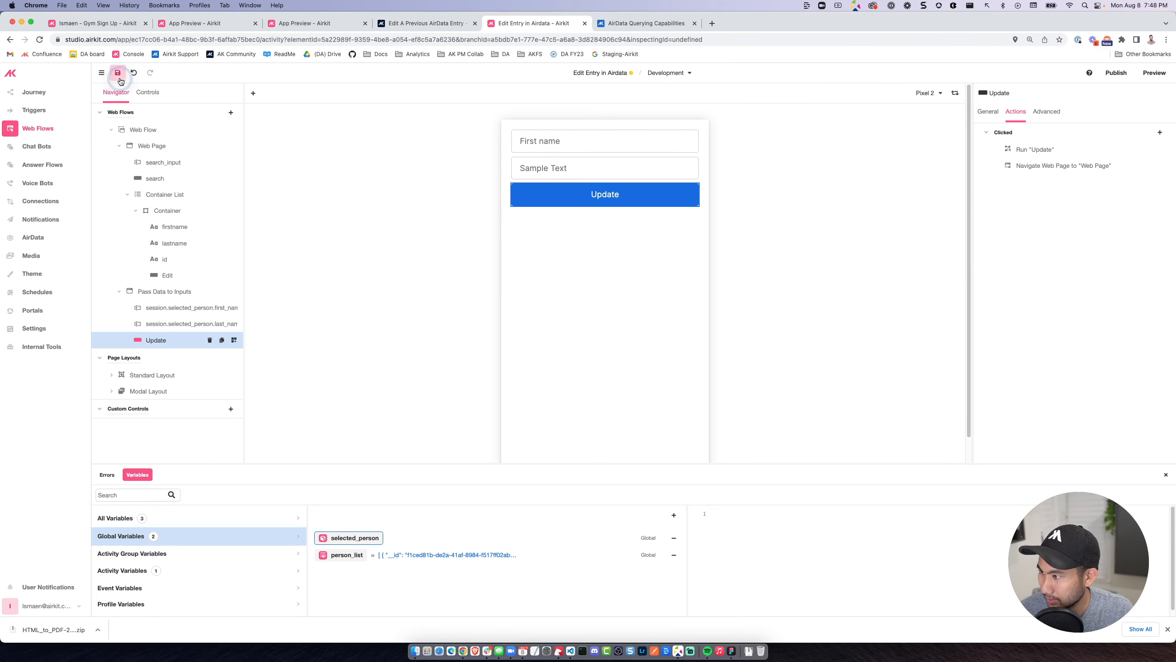
Add an AirData Request operation to the Update data flow between its start and end.
left_click(42, 198)
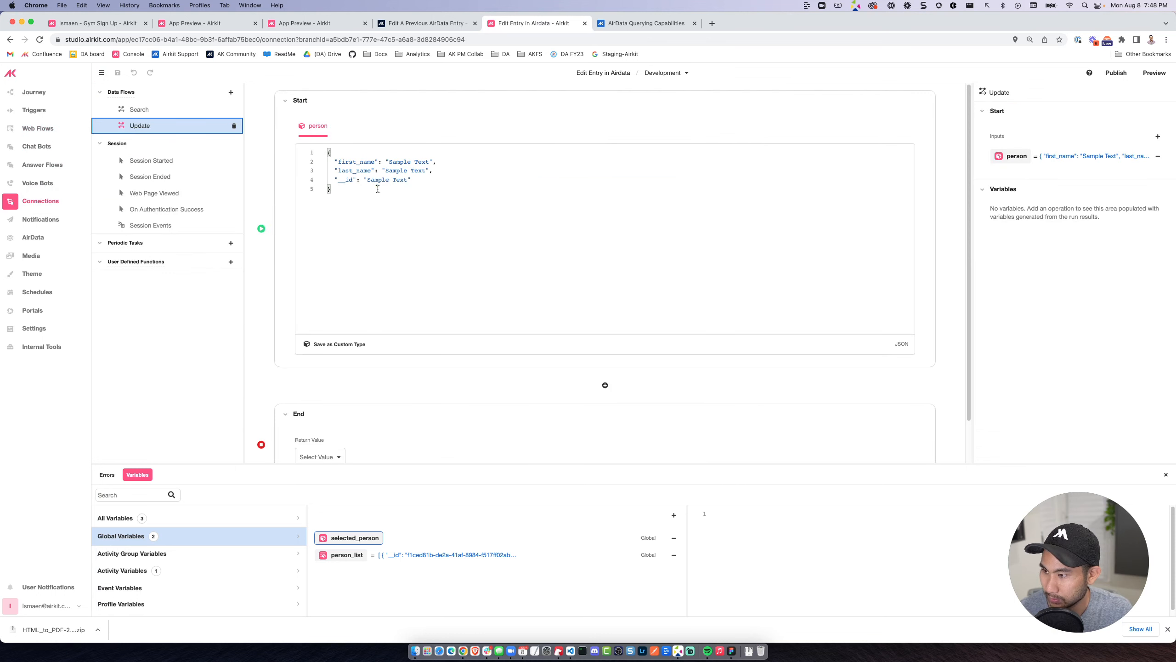
left_click_drag(378, 189, 306, 148)
left_click(373, 161)
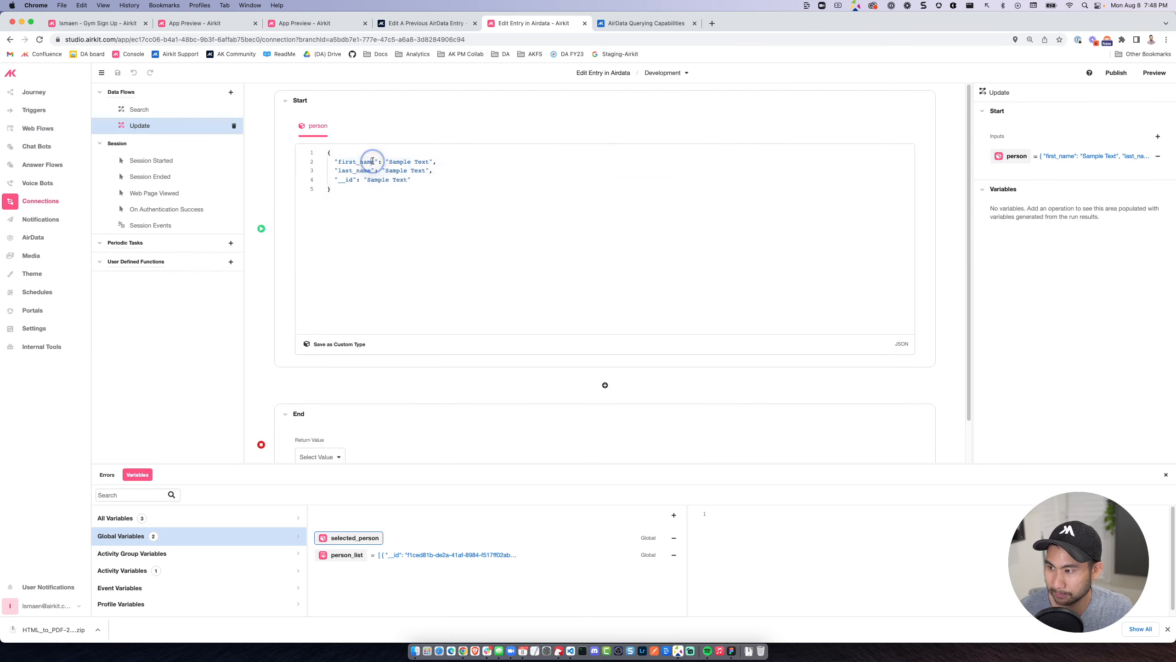
scroll(486, 333, "down", 1)
left_click(600, 340)
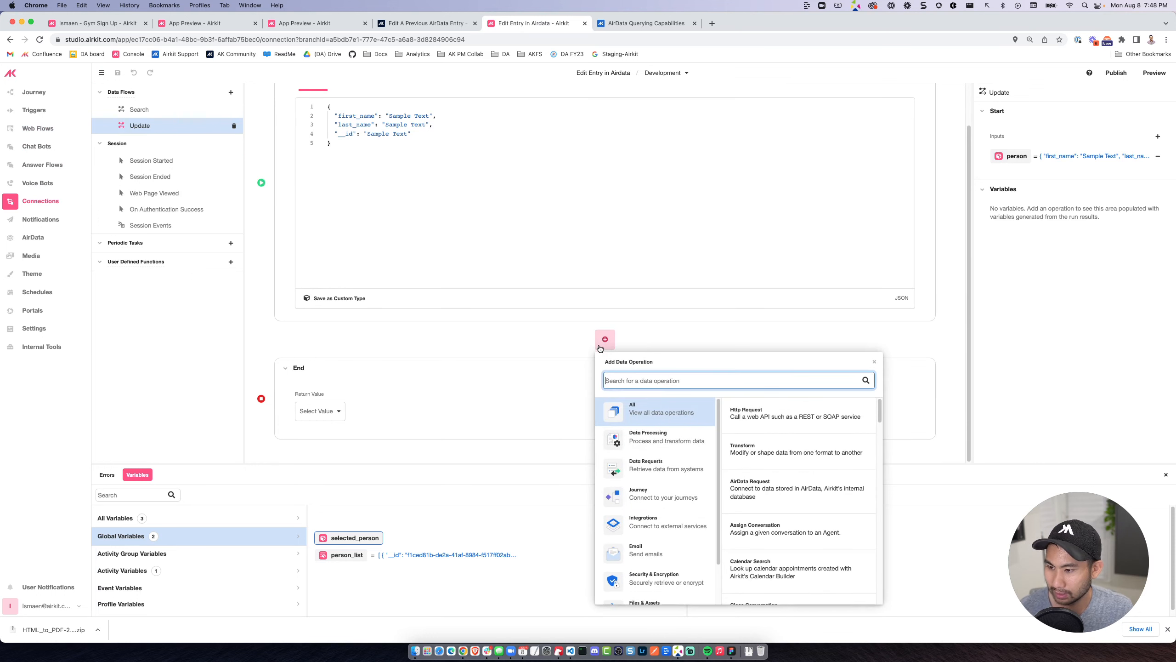
left_click(759, 486)
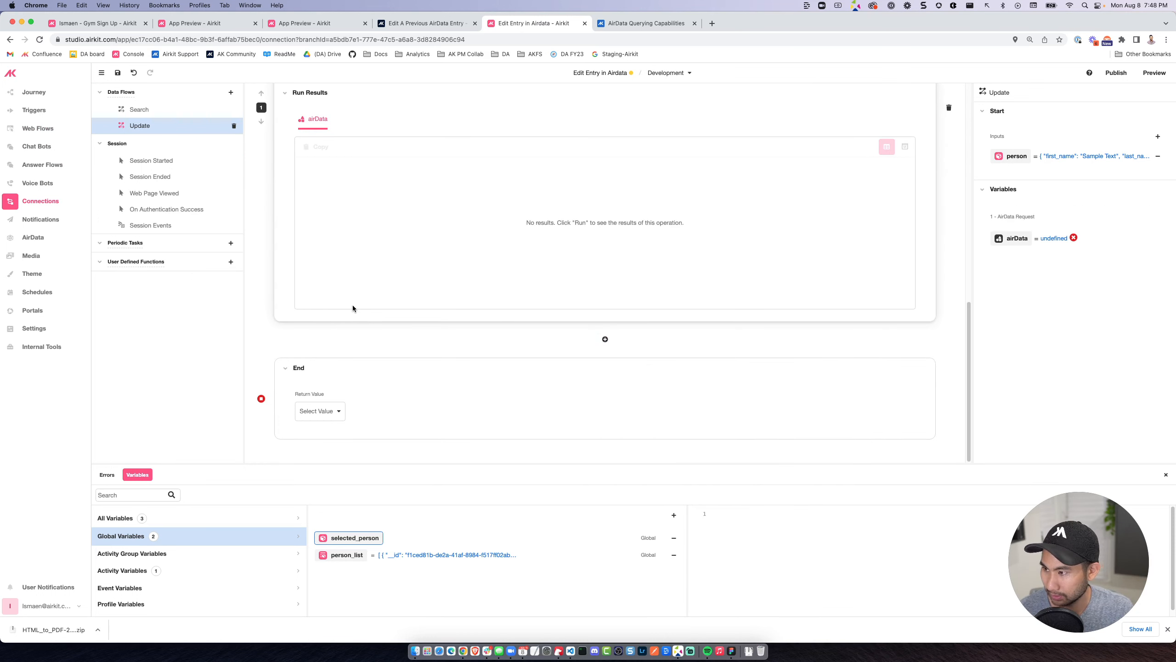
Set the AirData Request's app object to persons and its type to PUT.
scroll(353, 308, "up", 7)
left_click(312, 261)
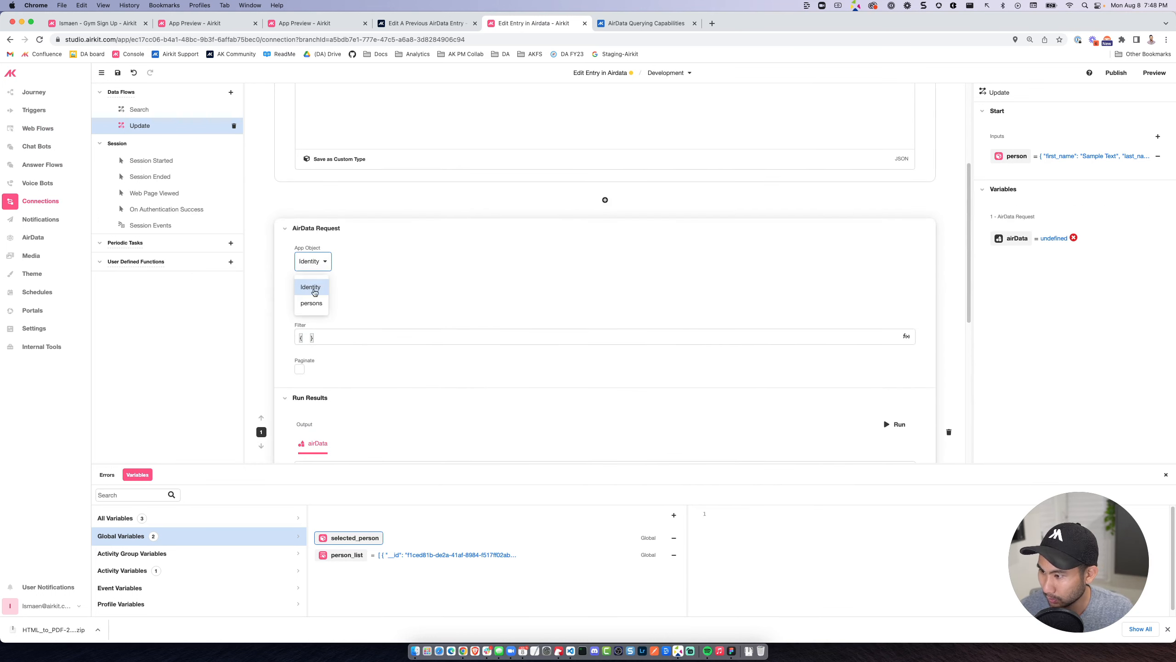
left_click(311, 303)
scroll(359, 306, "down", 1)
left_click(311, 277)
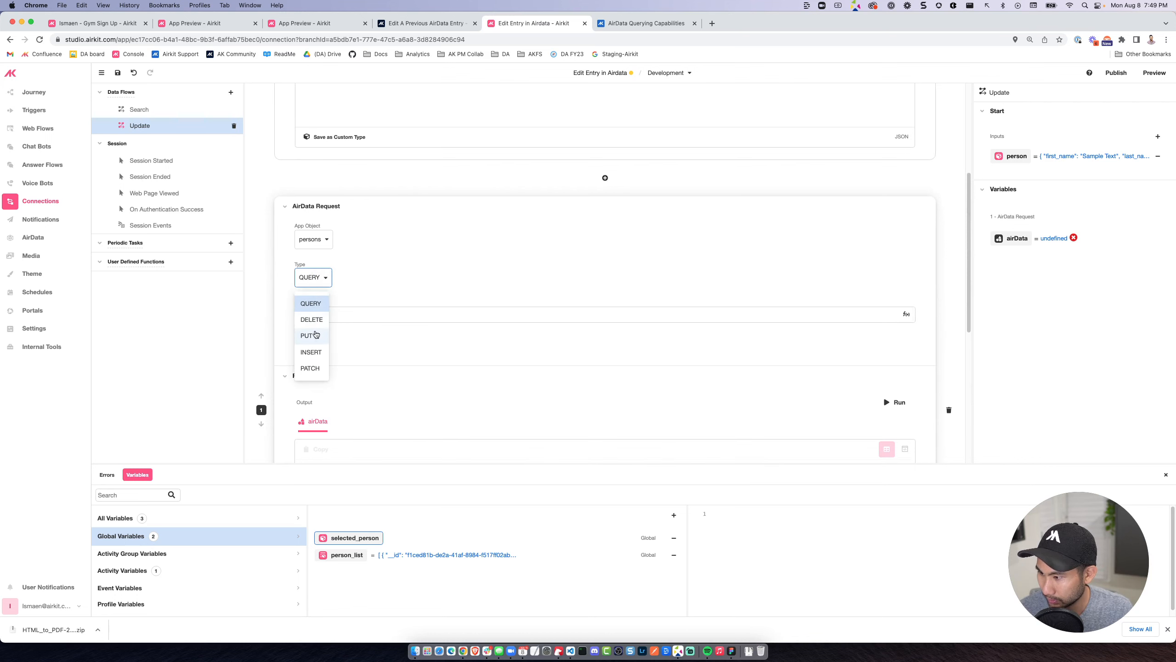
left_click(316, 334)
Add the keys first_name, last_name and __id to the PUT request's objects to insert or update.
left_click(899, 344)
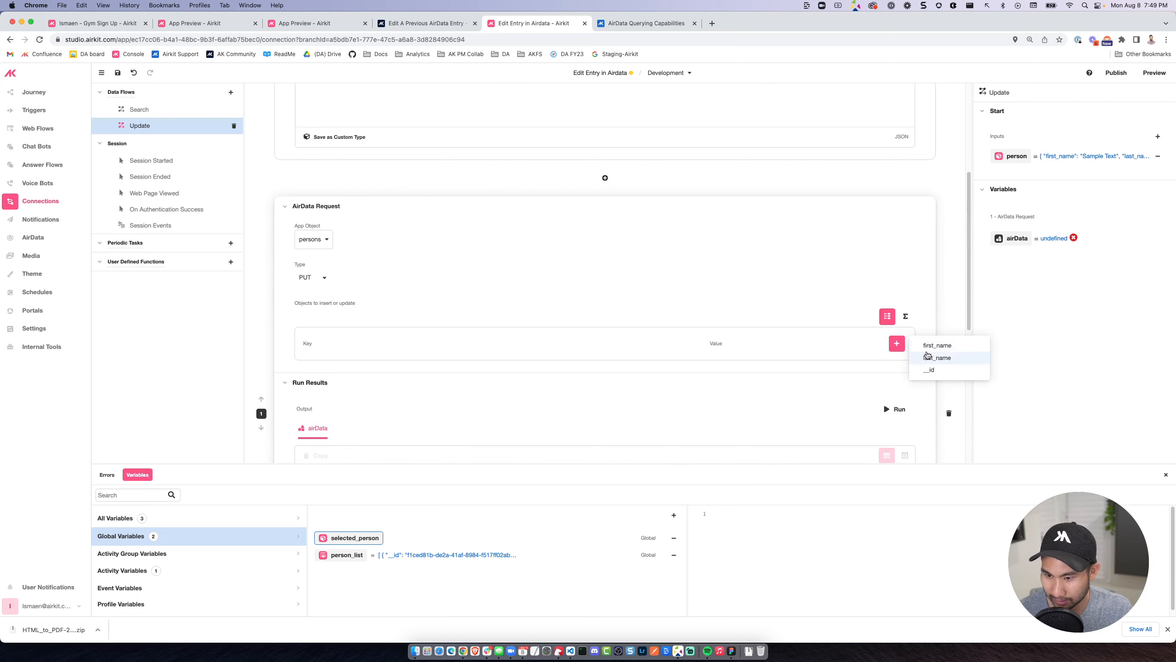
left_click(924, 344)
left_click(896, 343)
left_click(925, 348)
left_click(896, 343)
left_click(924, 345)
Map the request's first_name key to person.first_name and its last_name key to person.last_name.
left_click(748, 367)
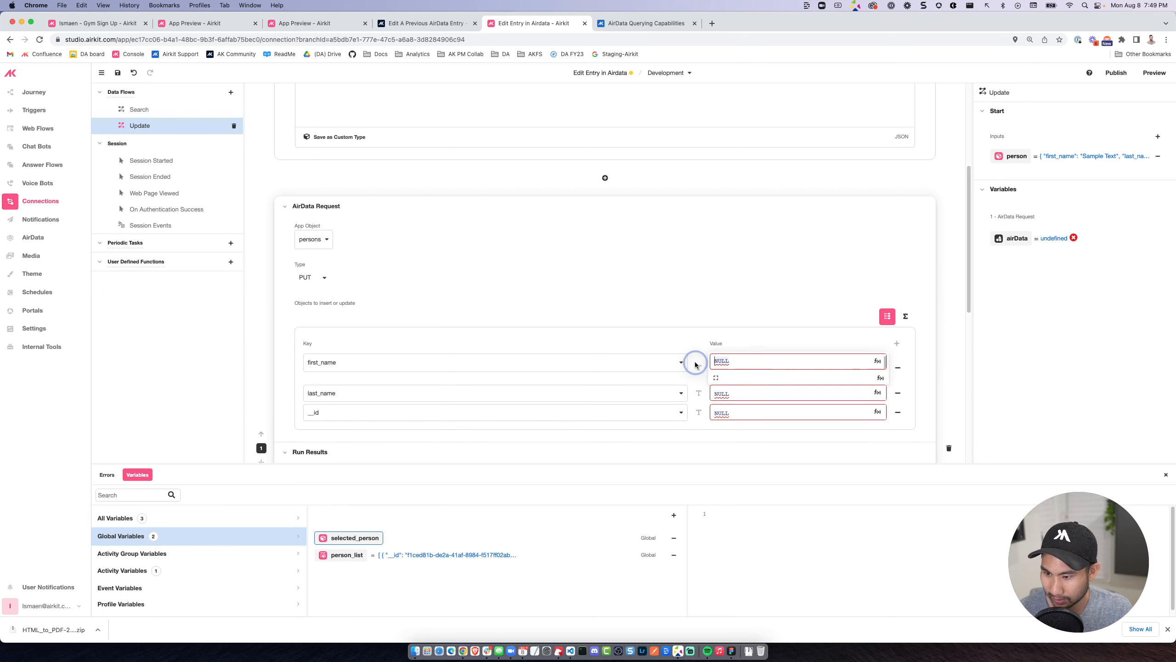
type("person.")
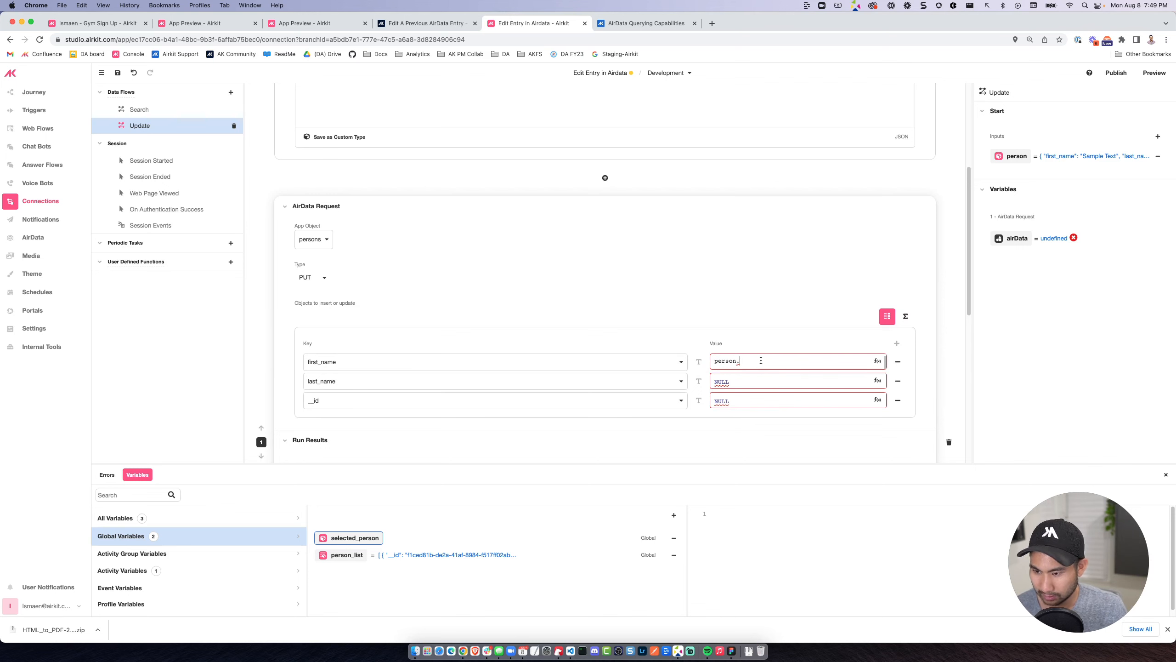
type("first_name")
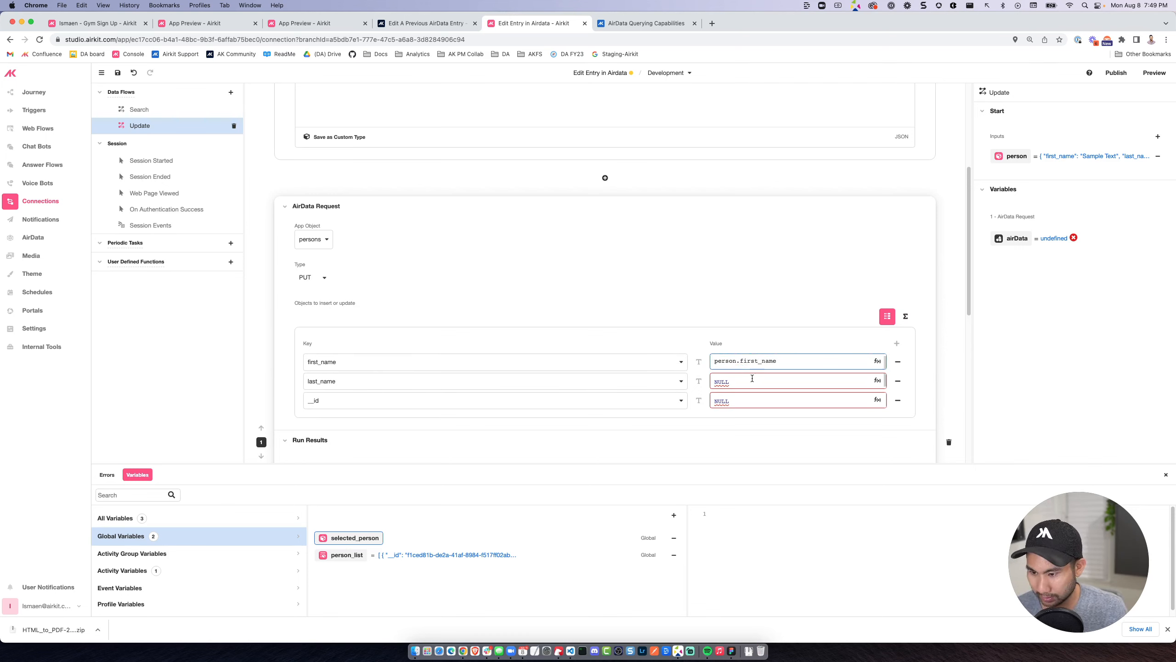
left_click(752, 378)
type("person.")
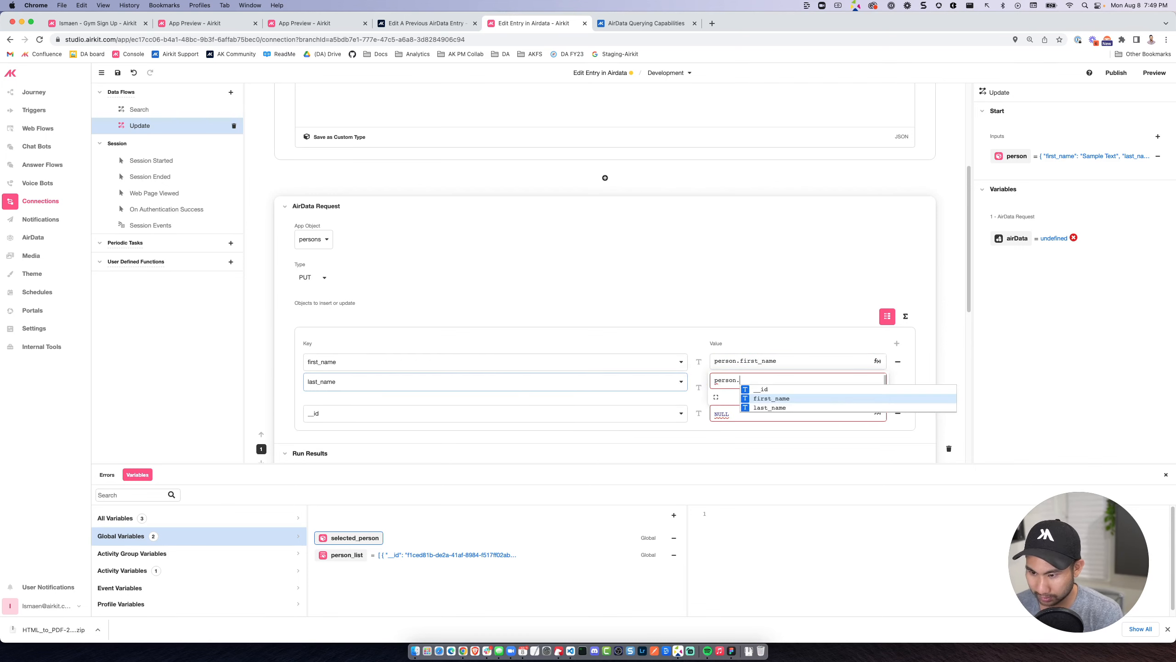
type("last_name")
Map the request's __id key to person.__id and save the app.
left_click(659, 412)
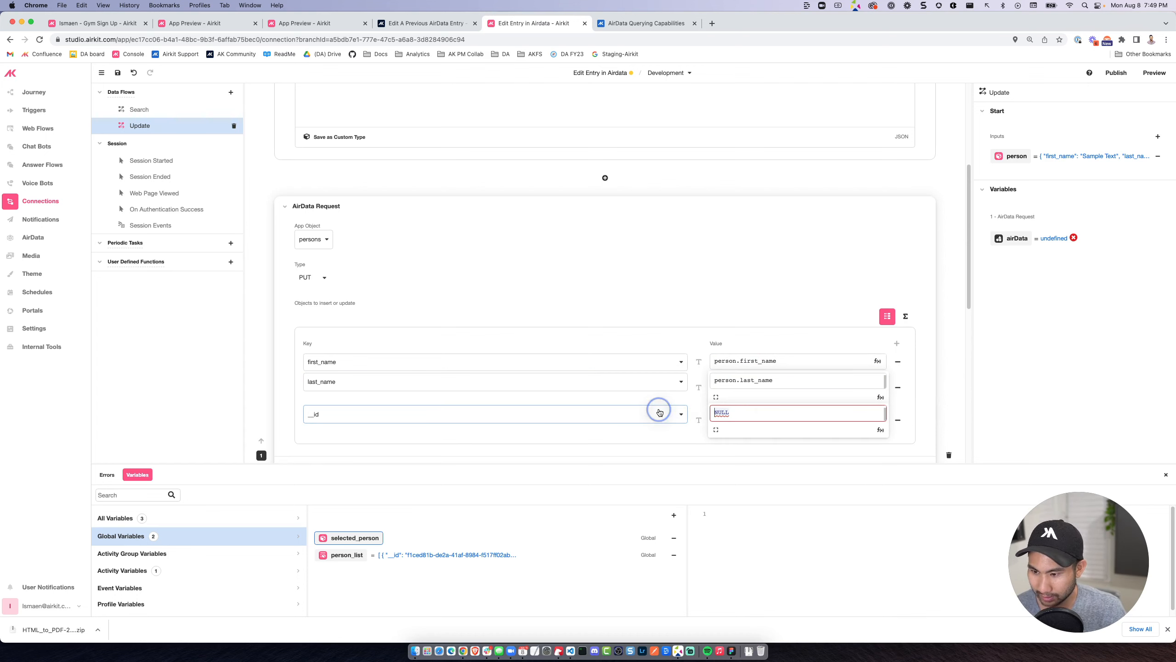
left_click(715, 412)
type("person.")
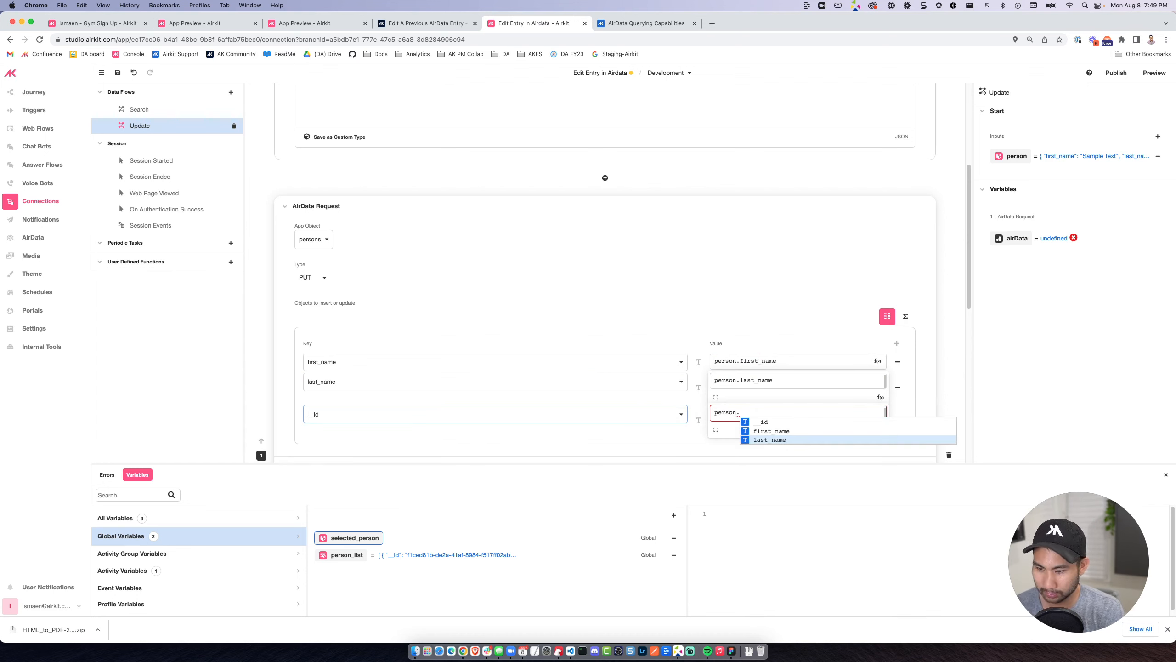
type("__id")
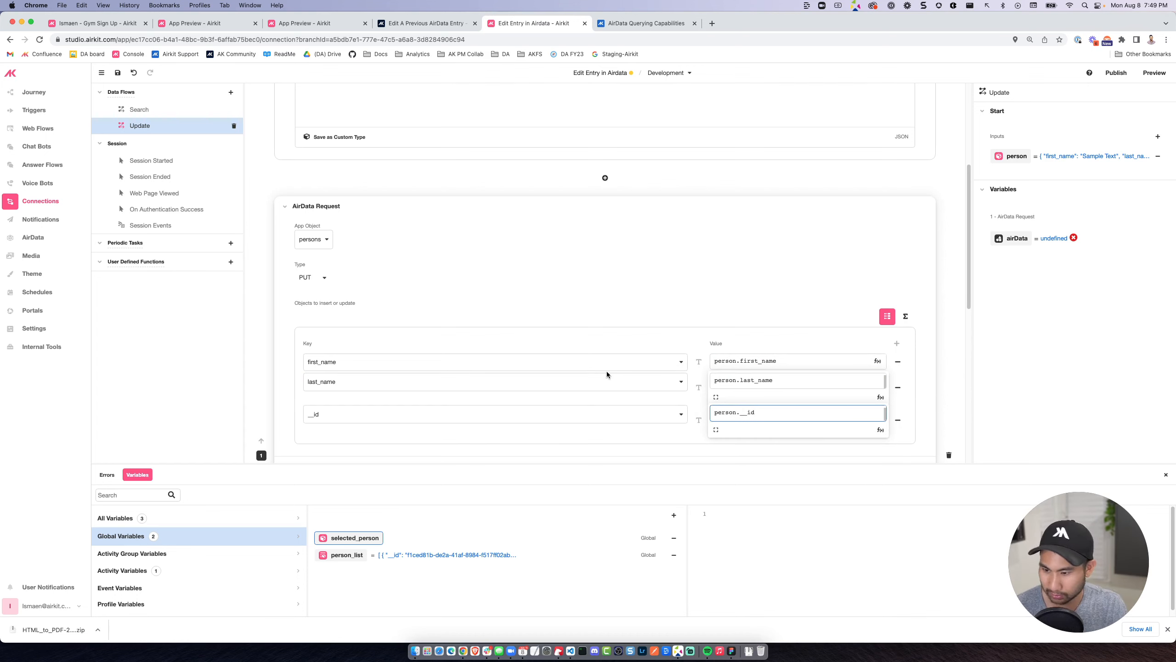
scroll(606, 371, "down", 4)
scroll(621, 343, "down", 4)
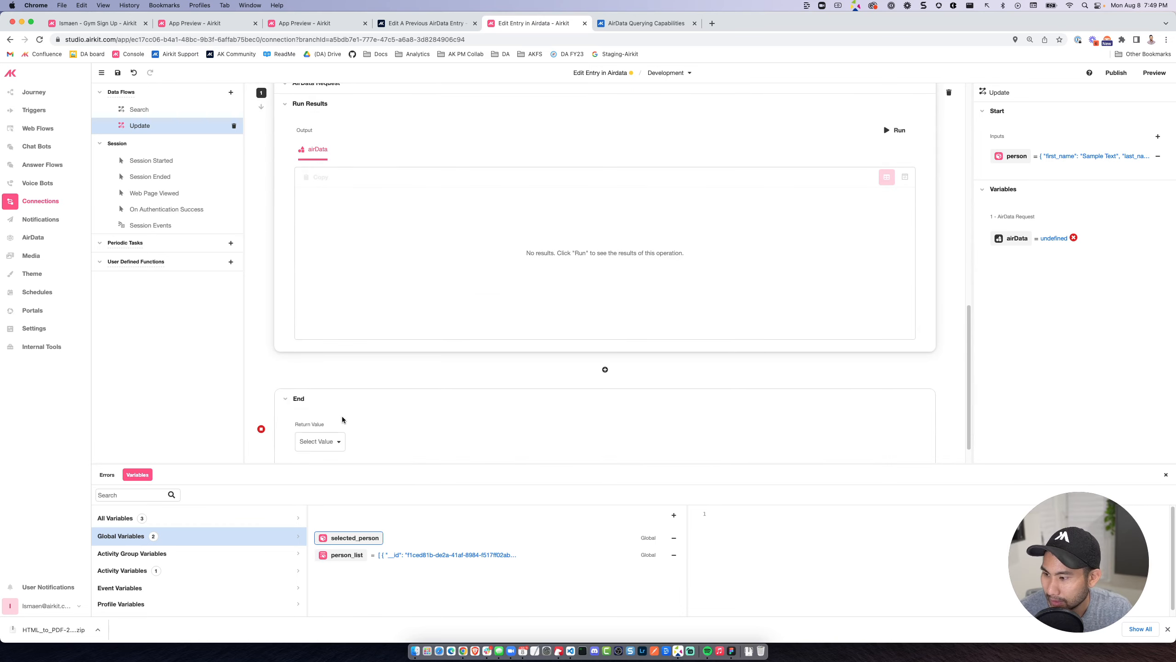
left_click(118, 73)
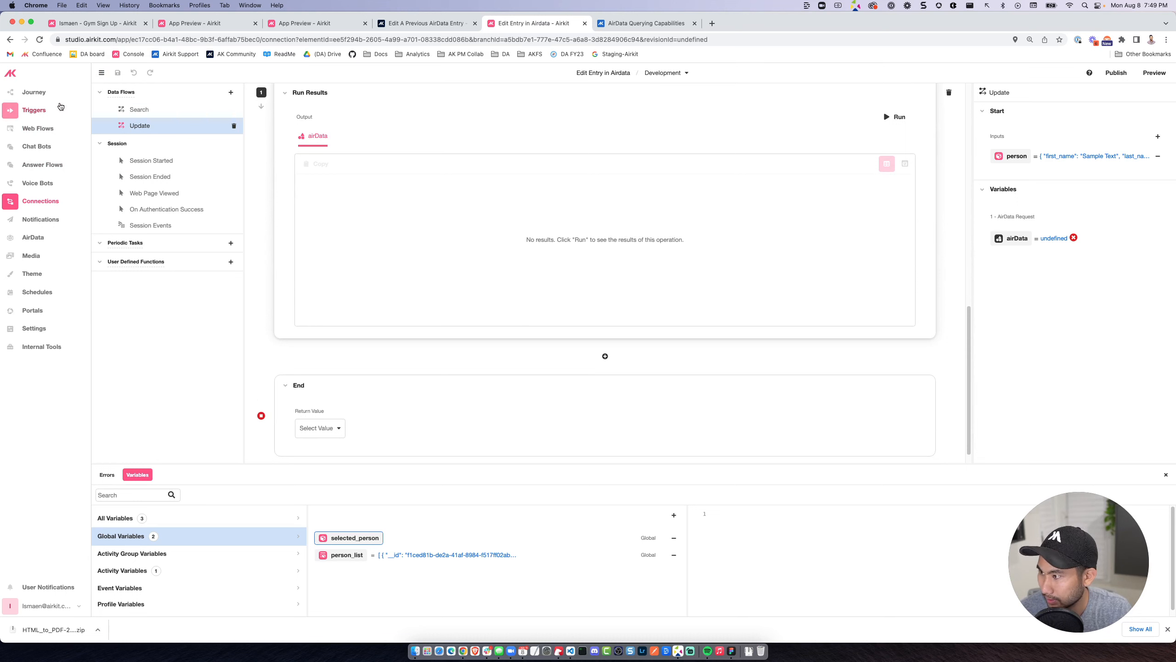
Preview the app, start its web flow on the simulated phone, and search for persons matching "te".
left_click(1150, 76)
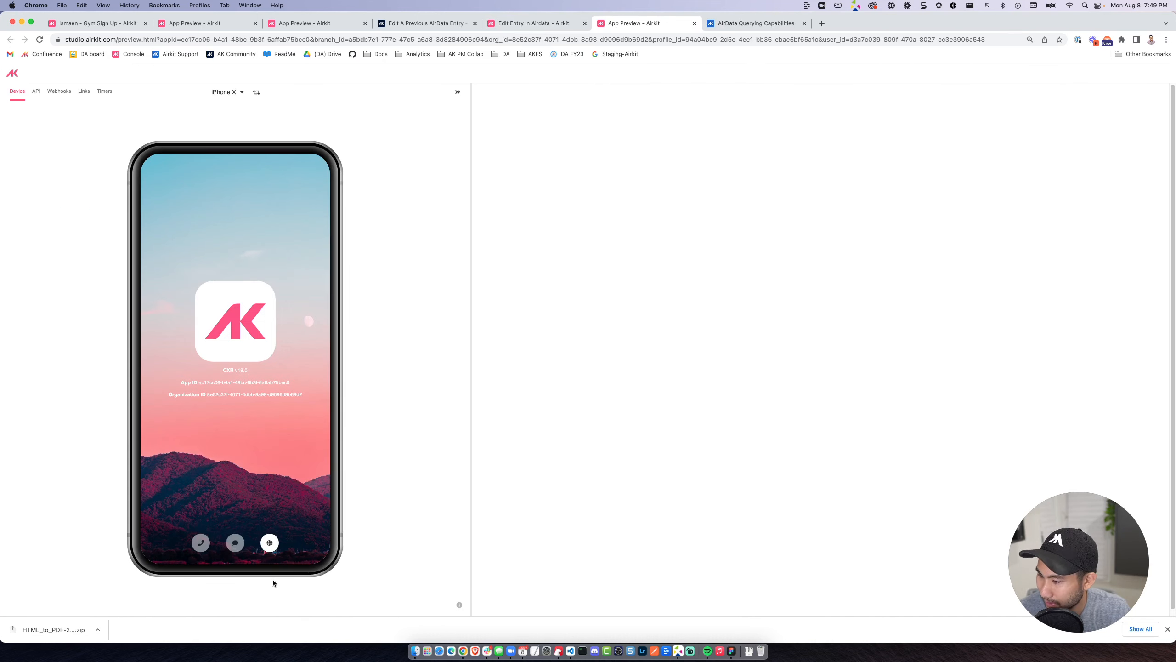
left_click(270, 543)
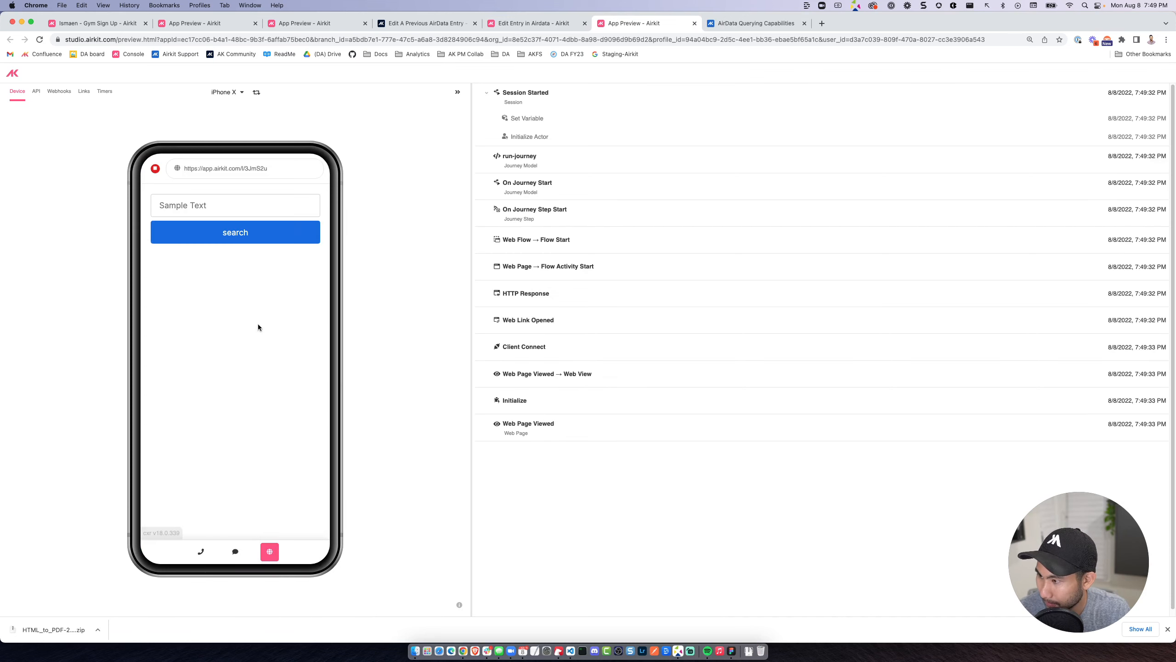
left_click(228, 206)
type("te")
left_click(233, 234)
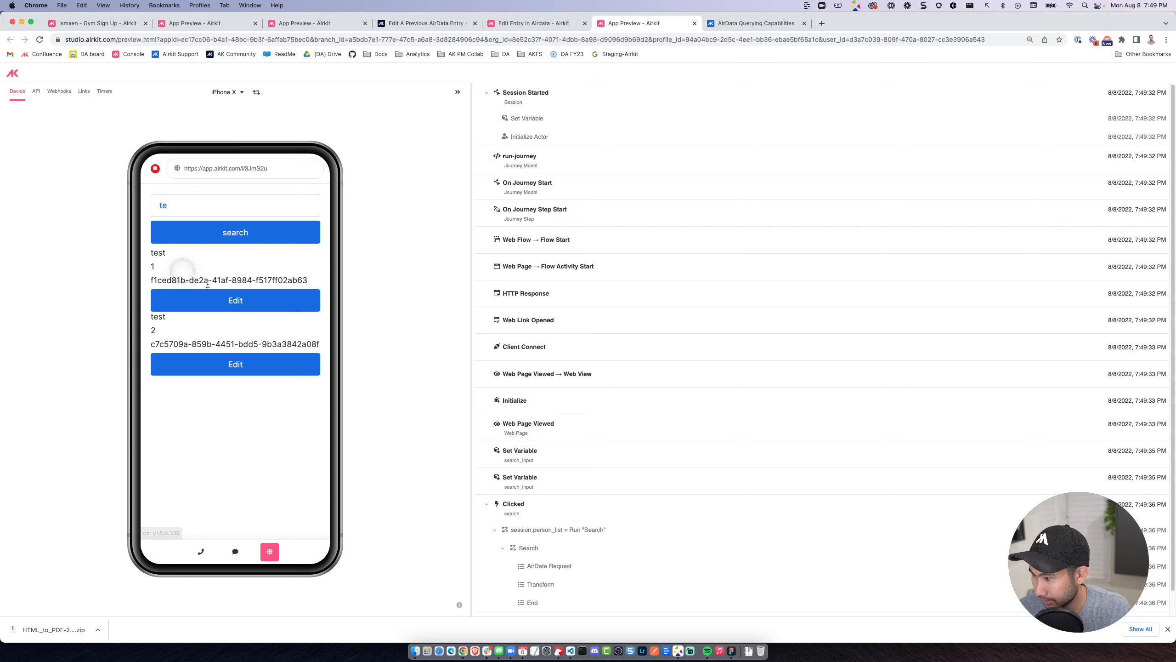
Edit the first person in the search results, changing the last name to 100, and submit the update.
left_click(222, 299)
left_click(189, 229)
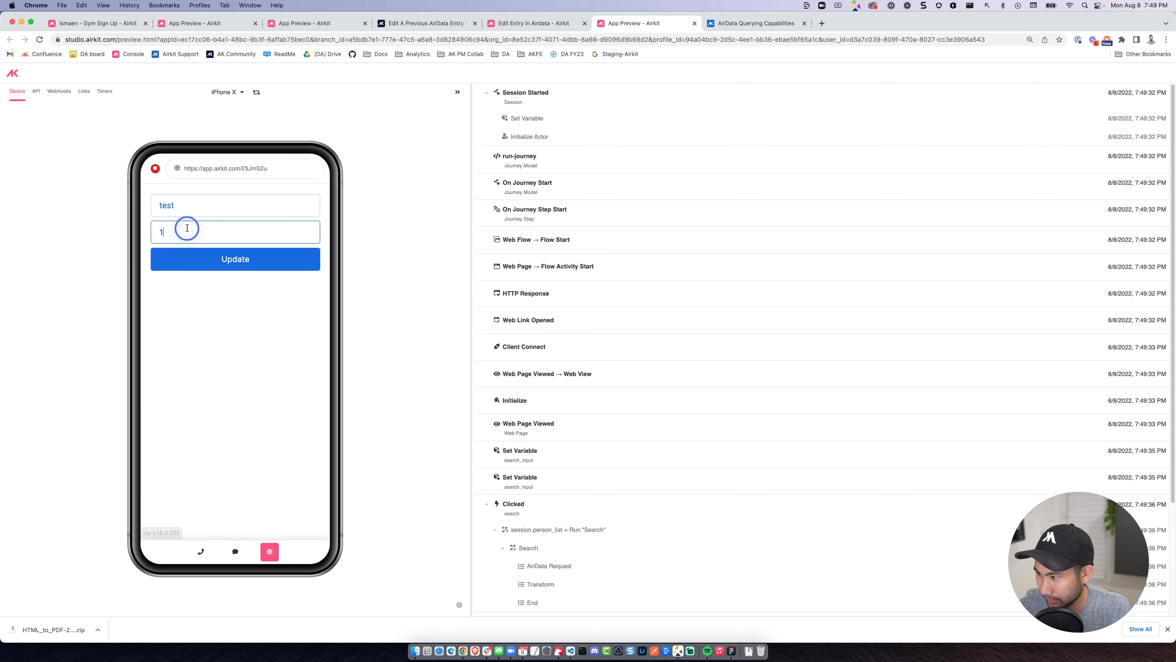
left_click(183, 208)
double_click(182, 205)
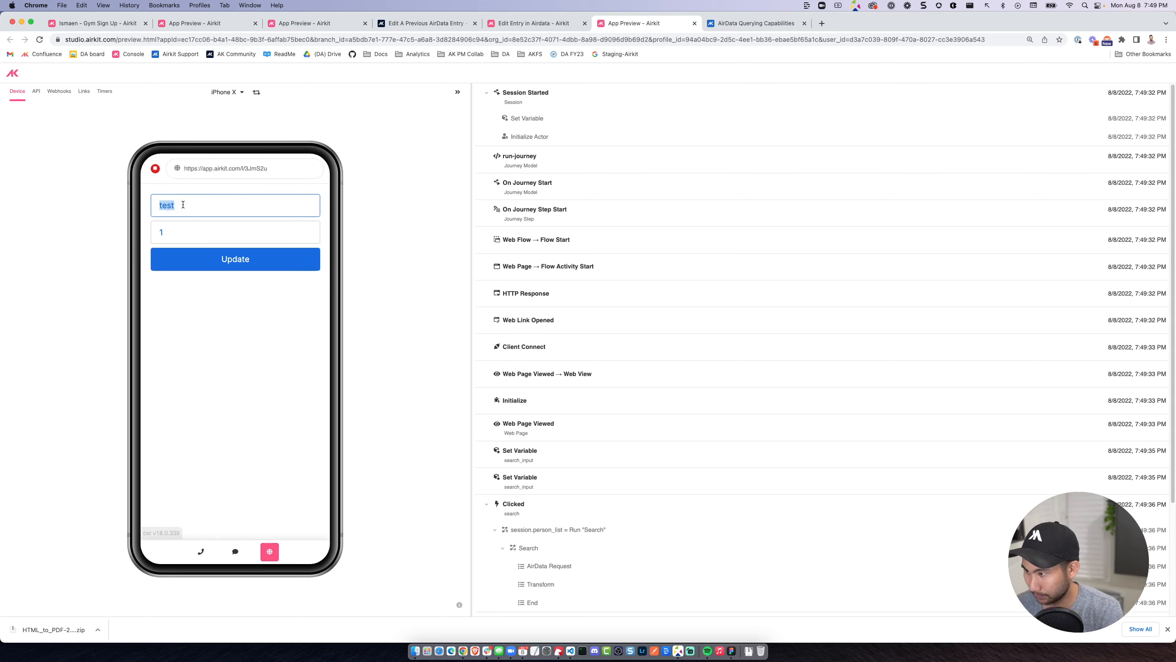
left_click(204, 230)
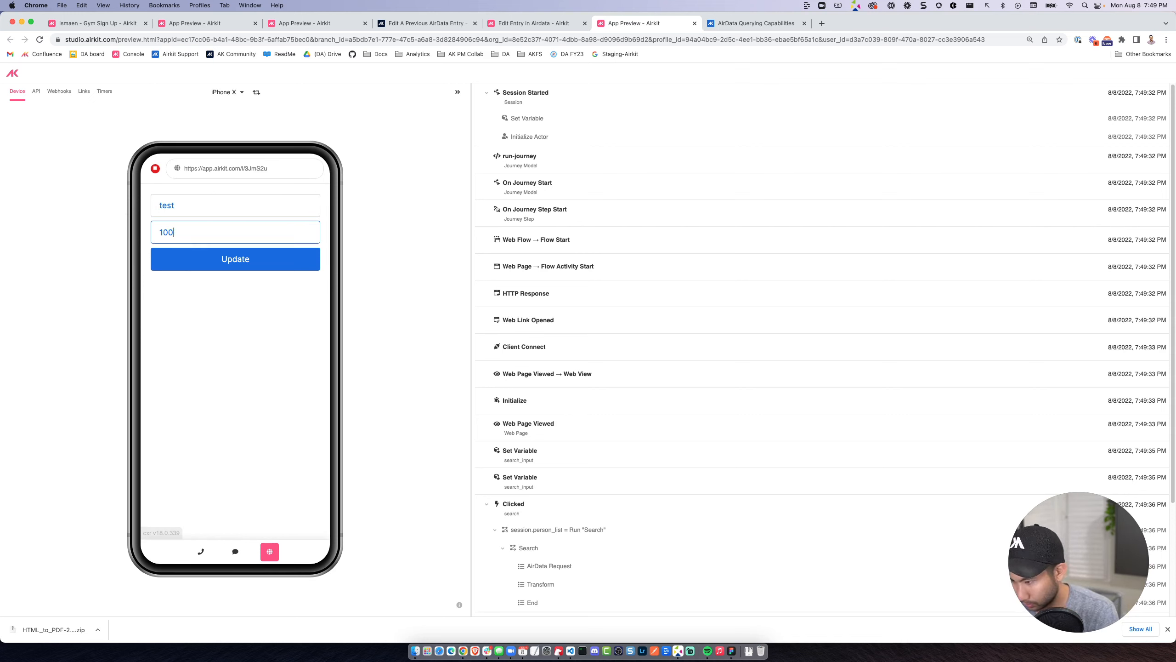
type("00")
left_click(204, 254)
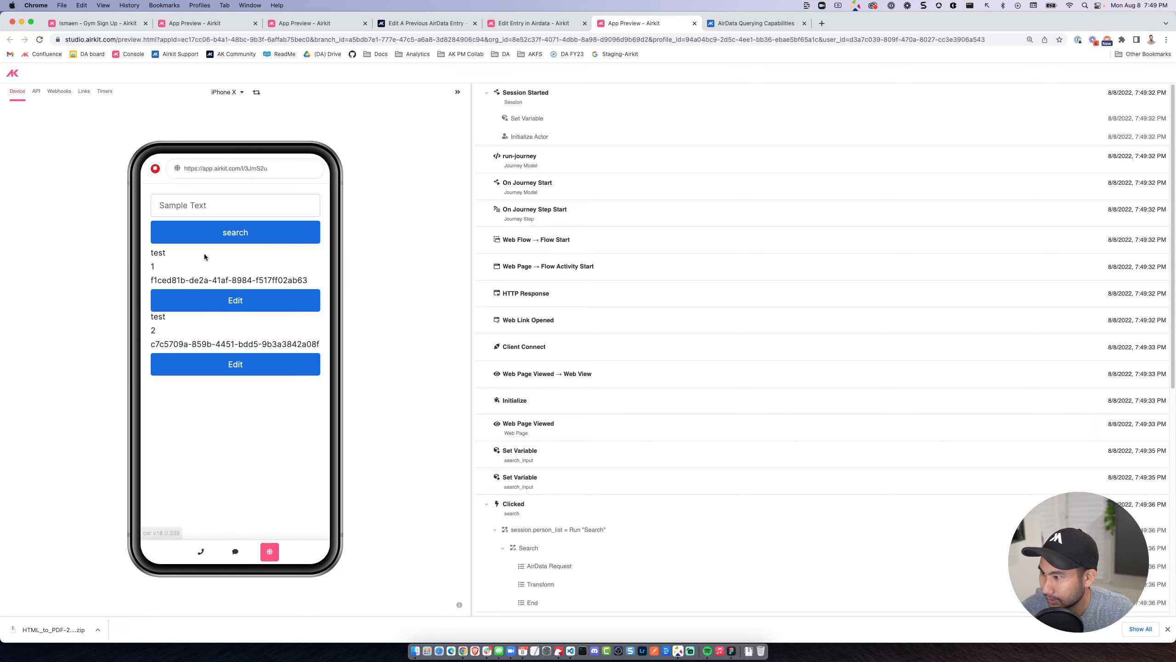
Search for "te" again in the preview and check the edited person's first and last name.
left_click(231, 204)
type("te")
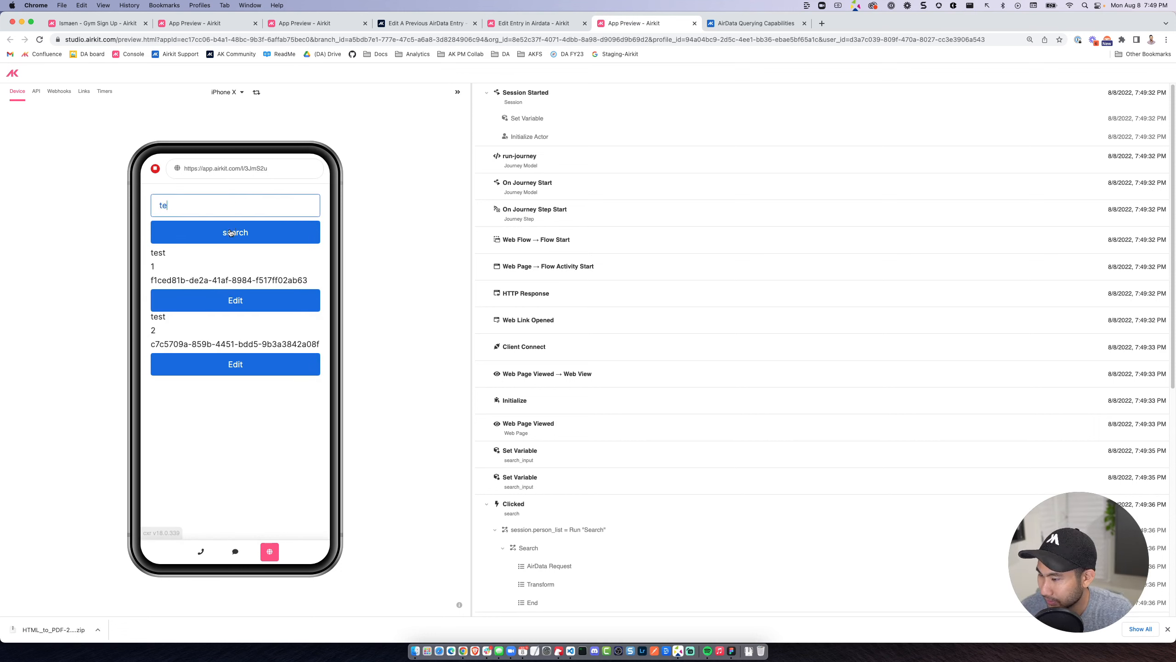
left_click(230, 239)
left_click_drag(165, 268, 148, 254)
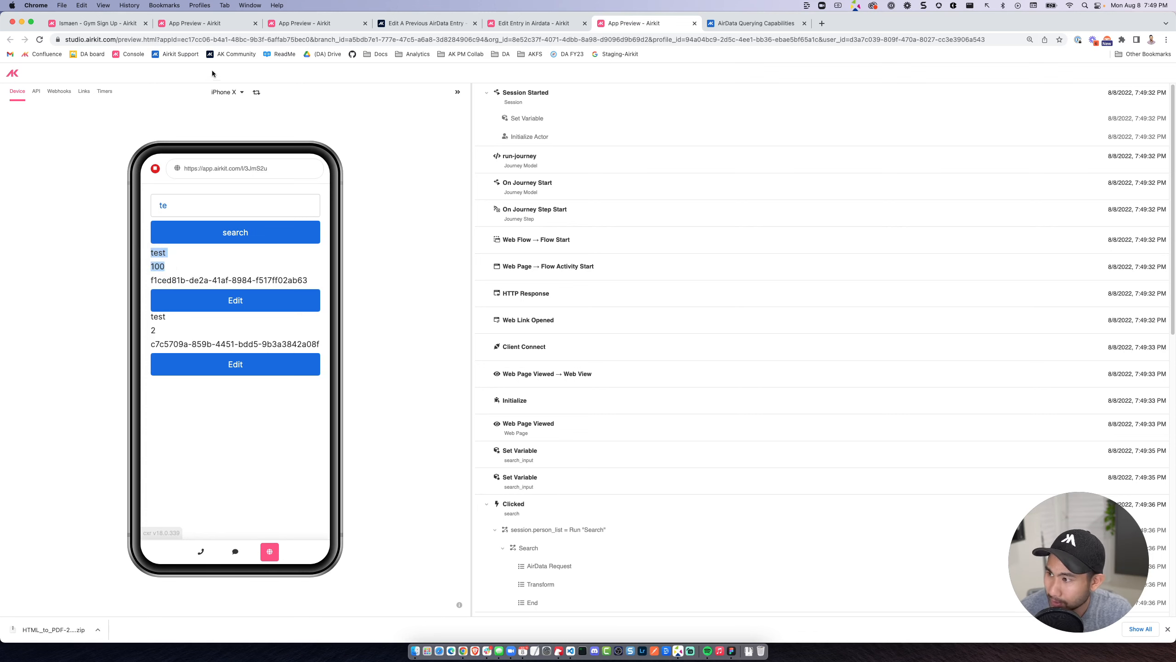
Return to the app editor, review the Update flow's AirData Request mapping, and view the persons table in AirData.
left_click(535, 23)
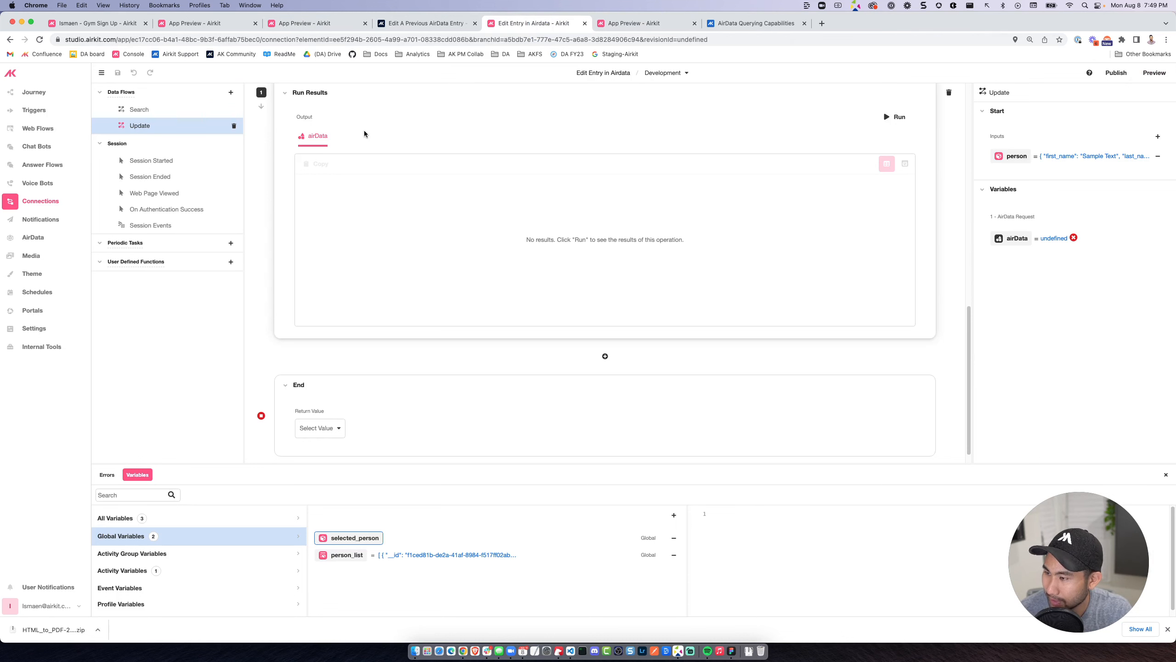
scroll(512, 309, "up", 10)
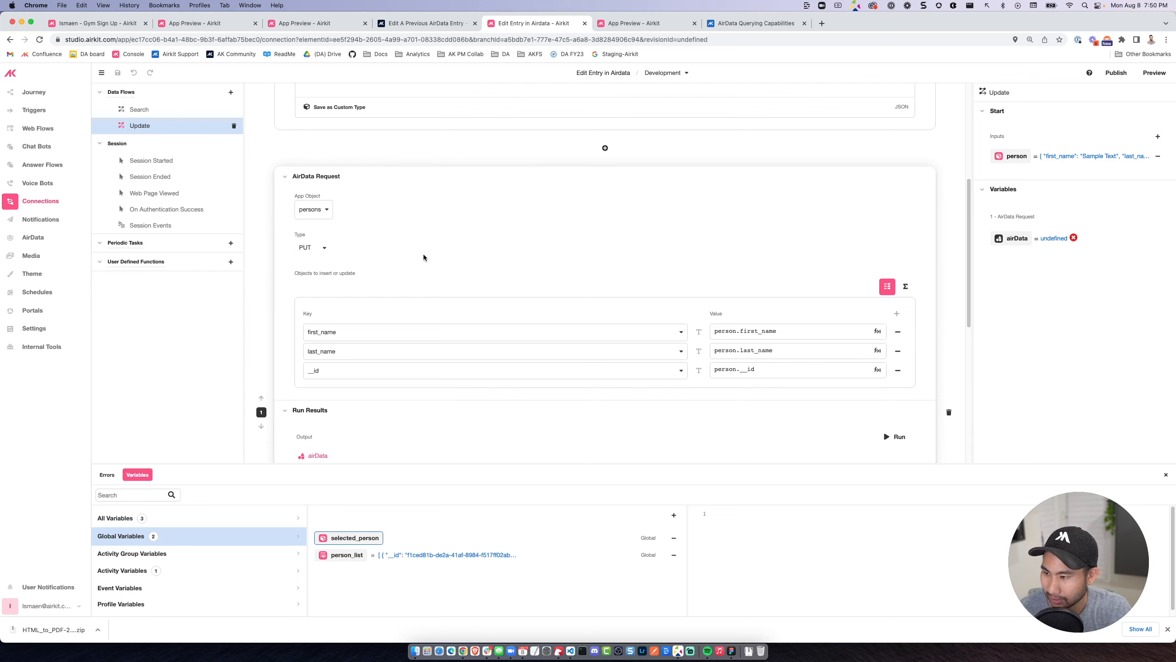
left_click(767, 370)
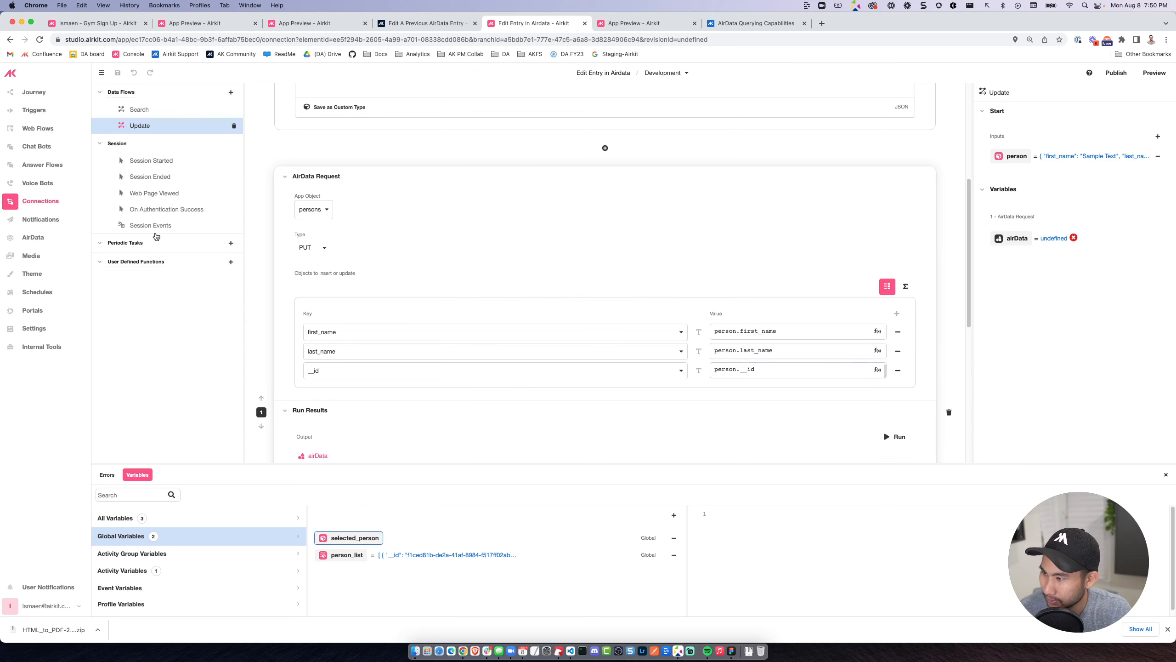
left_click(32, 237)
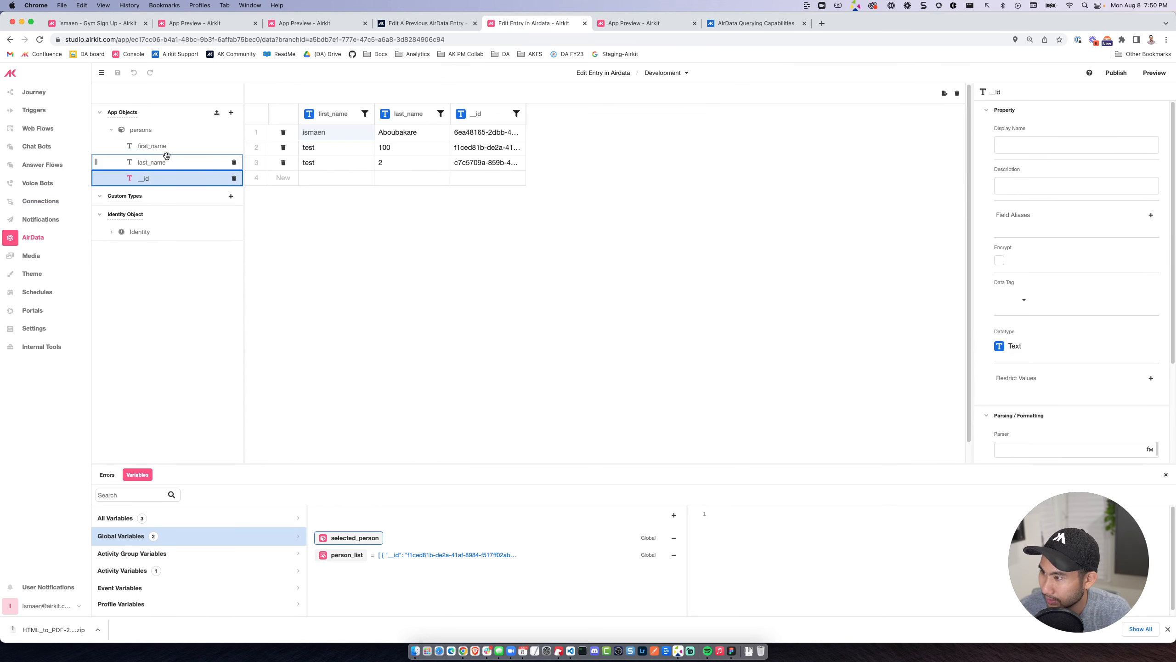